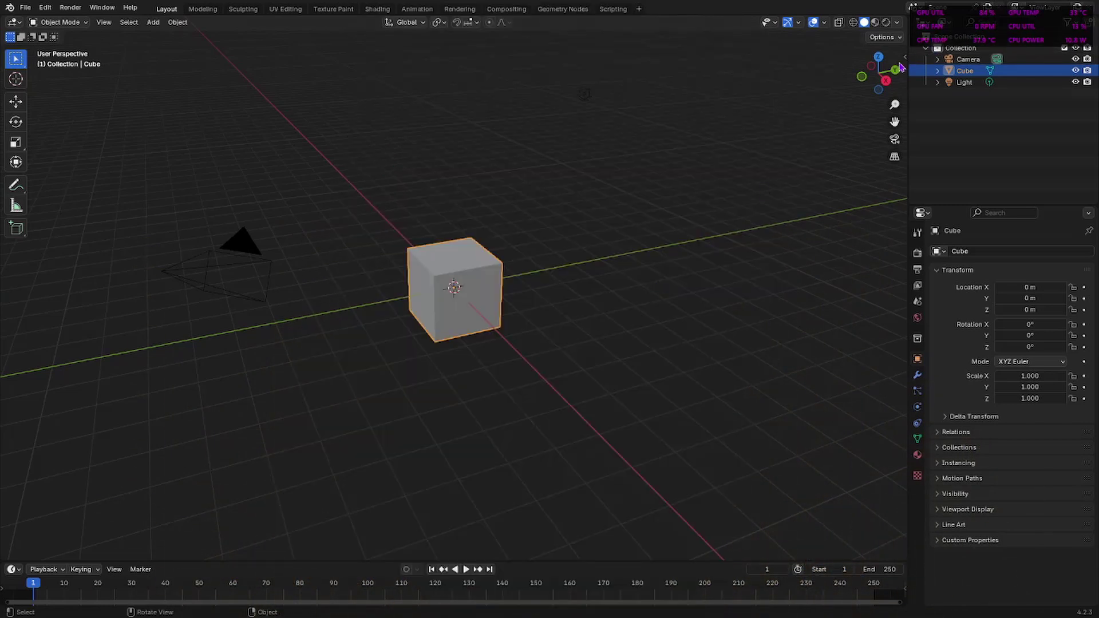
pyautogui.moveTo(879, 73); pyautogui.dragTo(622, 229)
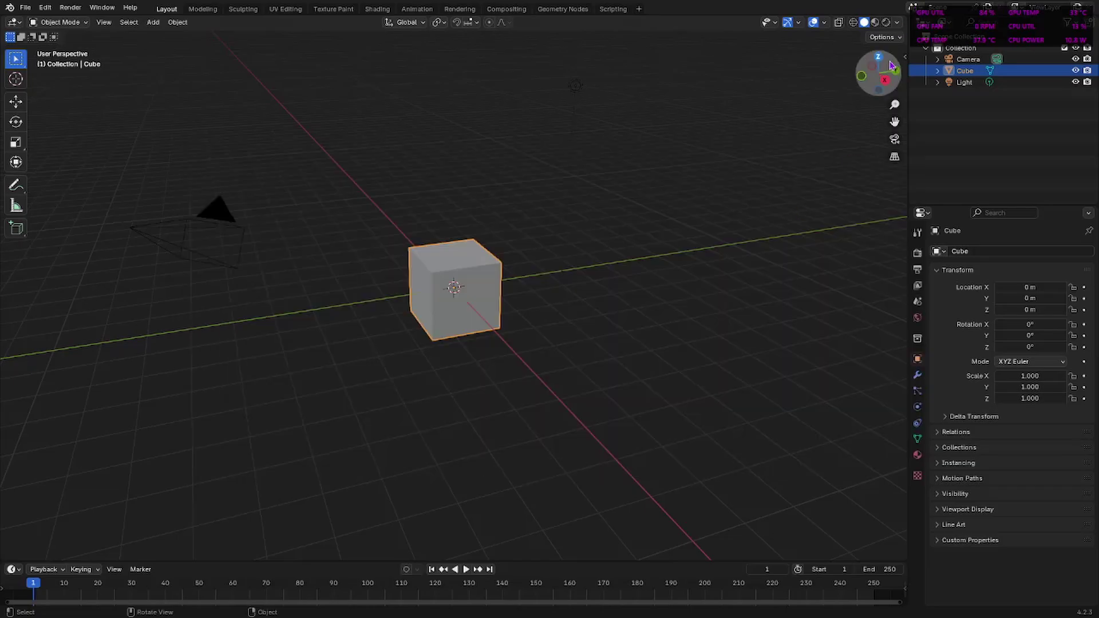
pyautogui.moveTo(878, 74)
pyautogui.mouseDown()
pyautogui.moveTo(853, 69)
pyautogui.moveTo(888, 84)
pyautogui.mouseUp()
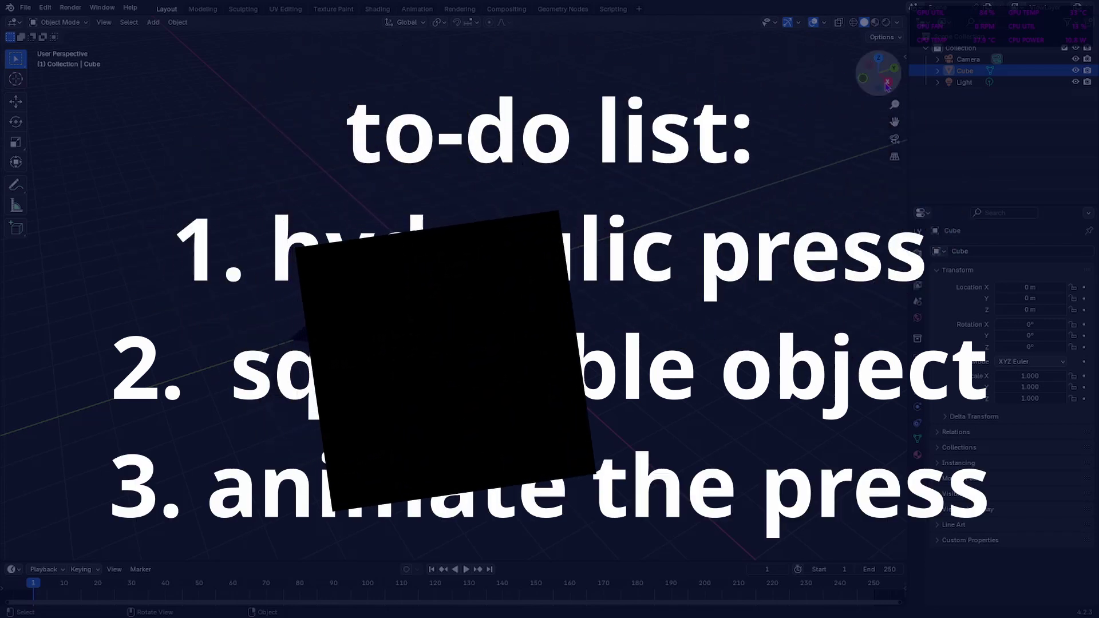
pyautogui.moveTo(641, 382); pyautogui.dragTo(612, 372, button='middle')
pyautogui.moveTo(882, 79); pyautogui.dragTo(882, 90)
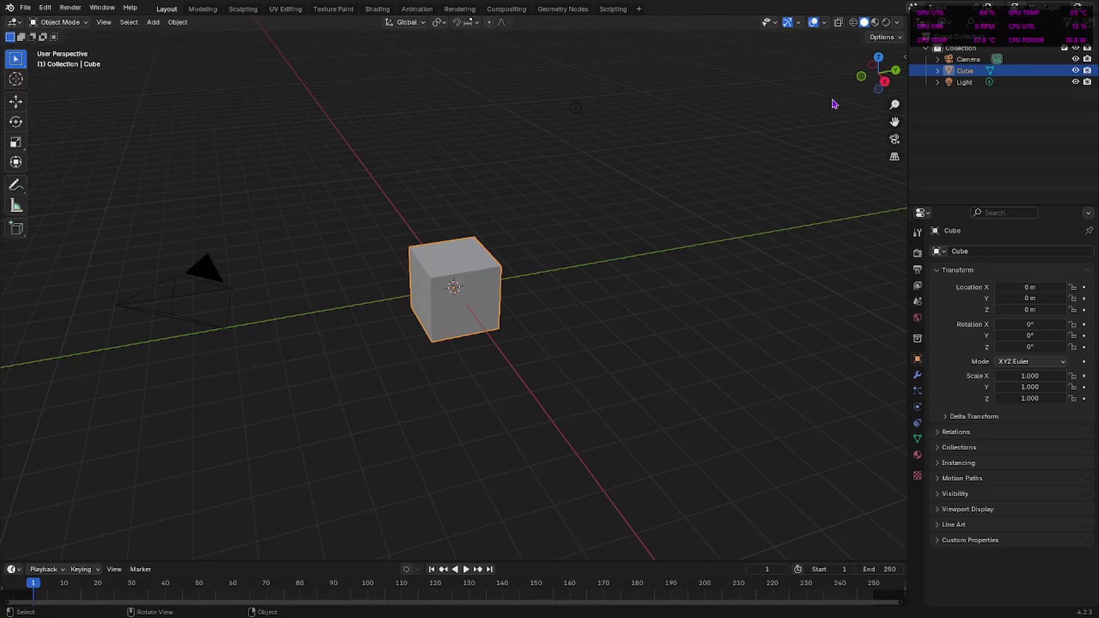
pyautogui.click(884, 82)
pyautogui.moveTo(879, 75); pyautogui.dragTo(912, 105)
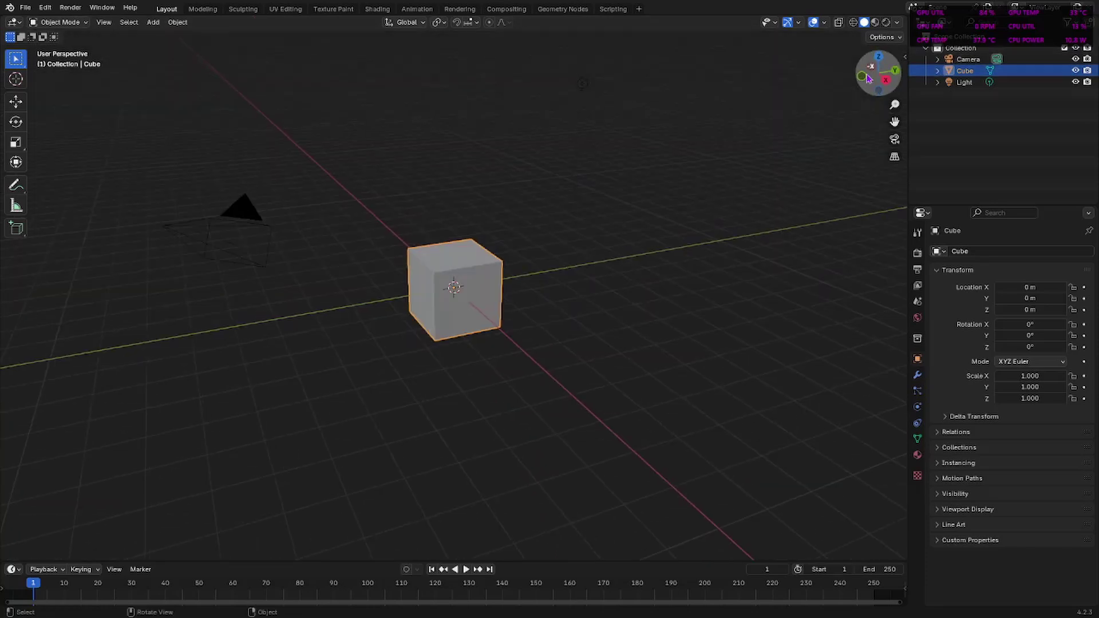
# Move the default cube 3 m down along the global Z axis
pyautogui.press('g')
pyautogui.press('z')
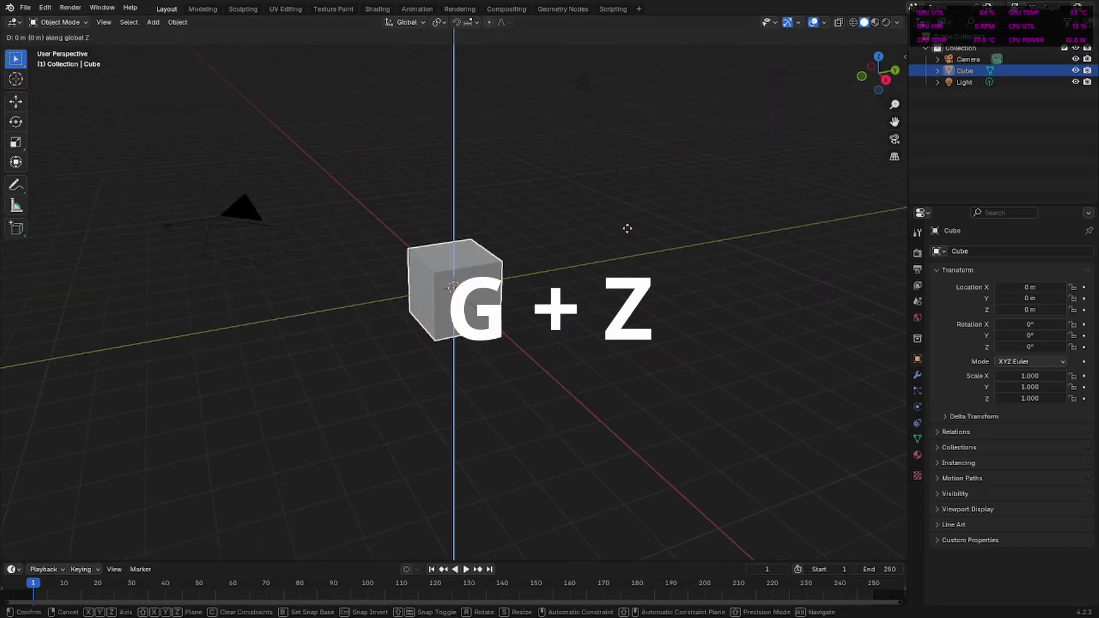
pyautogui.press('-')
pyautogui.press('3')
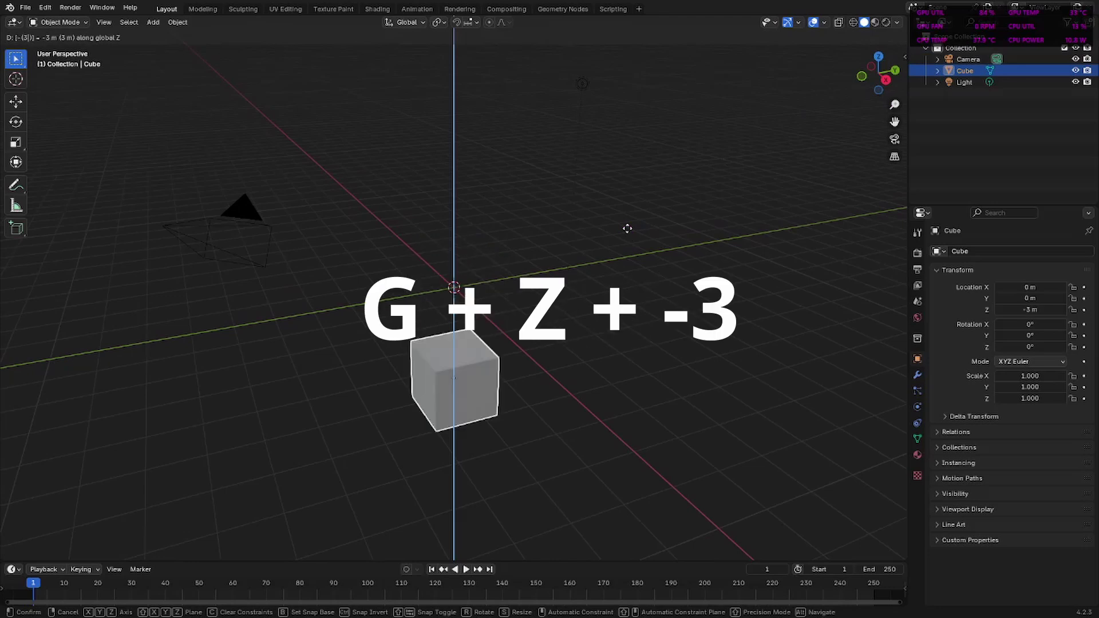
pyautogui.press('Return')
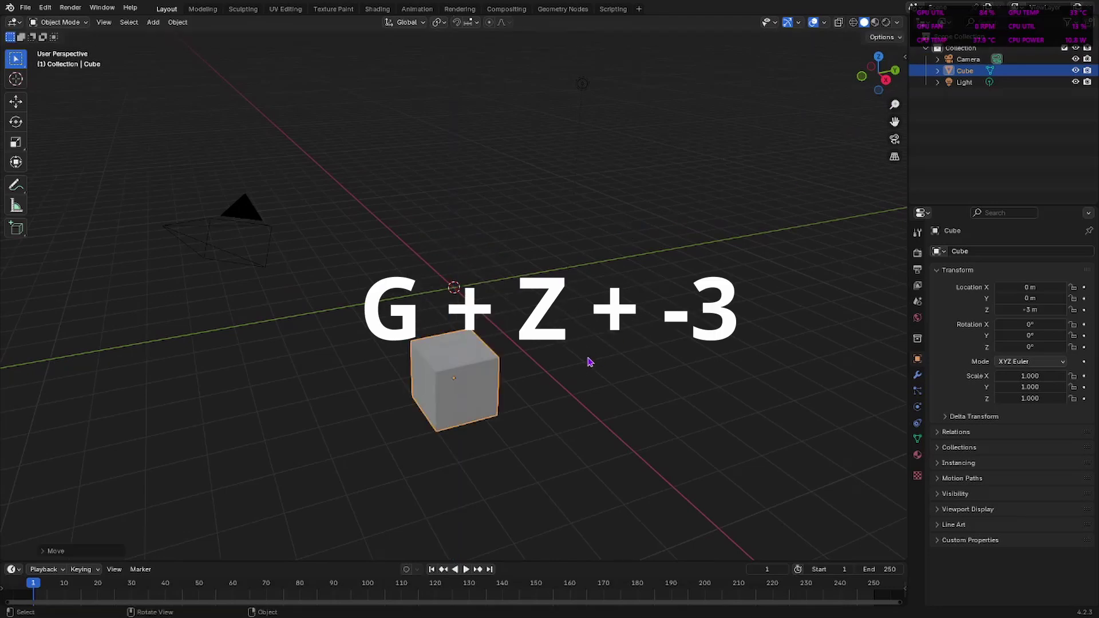
# Scale the cube uniformly by a factor of 3
pyautogui.press('s')
pyautogui.press('3')
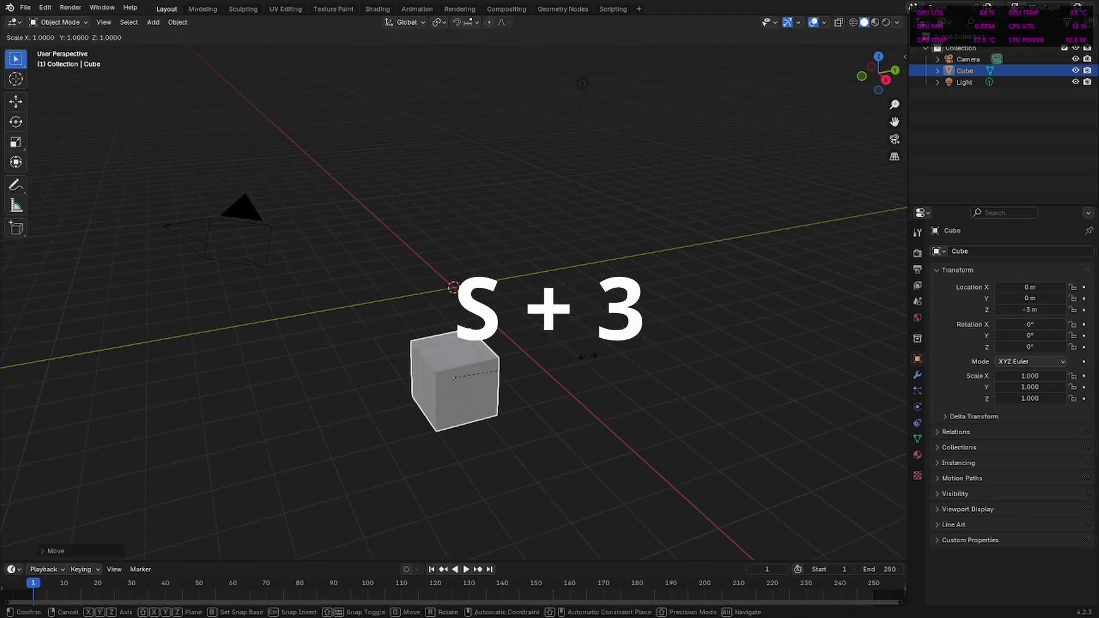
pyautogui.click(589, 357)
# Viewing the cube from above, scale it along the Y axis by 0.25 to make a narrow block
pyautogui.moveTo(878, 72); pyautogui.dragTo(866, 162)
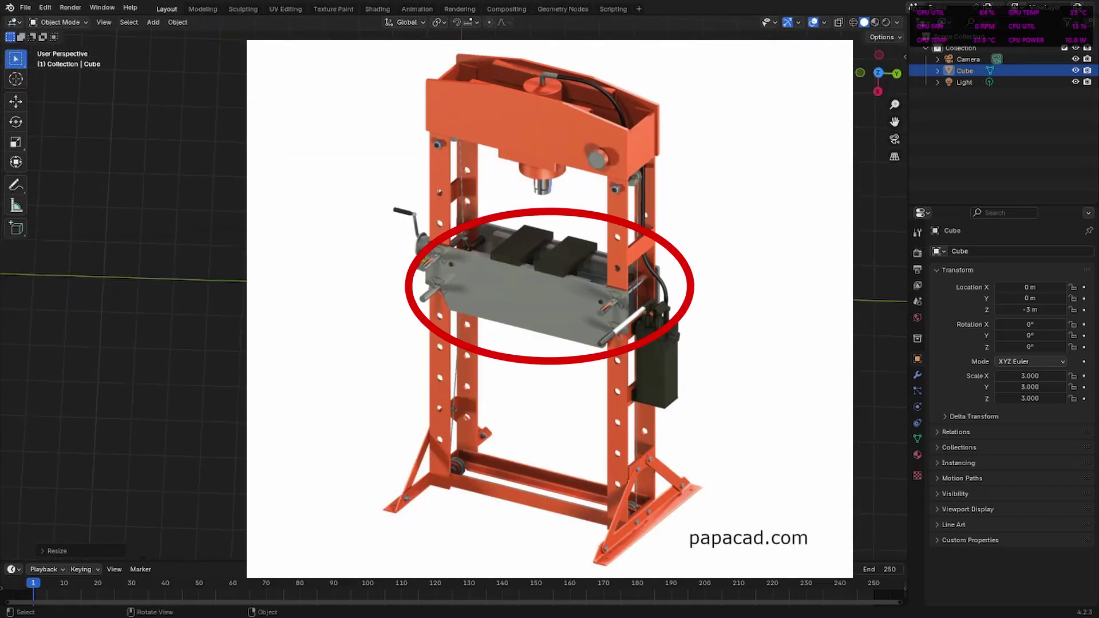
pyautogui.click(876, 77)
pyautogui.click(879, 72)
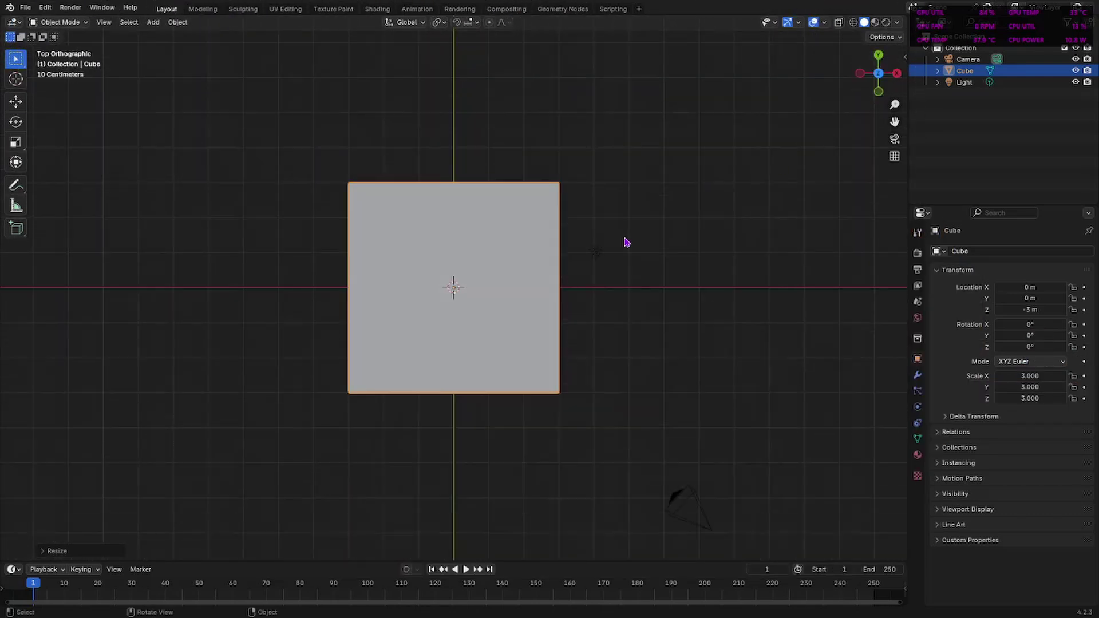
pyautogui.press('s')
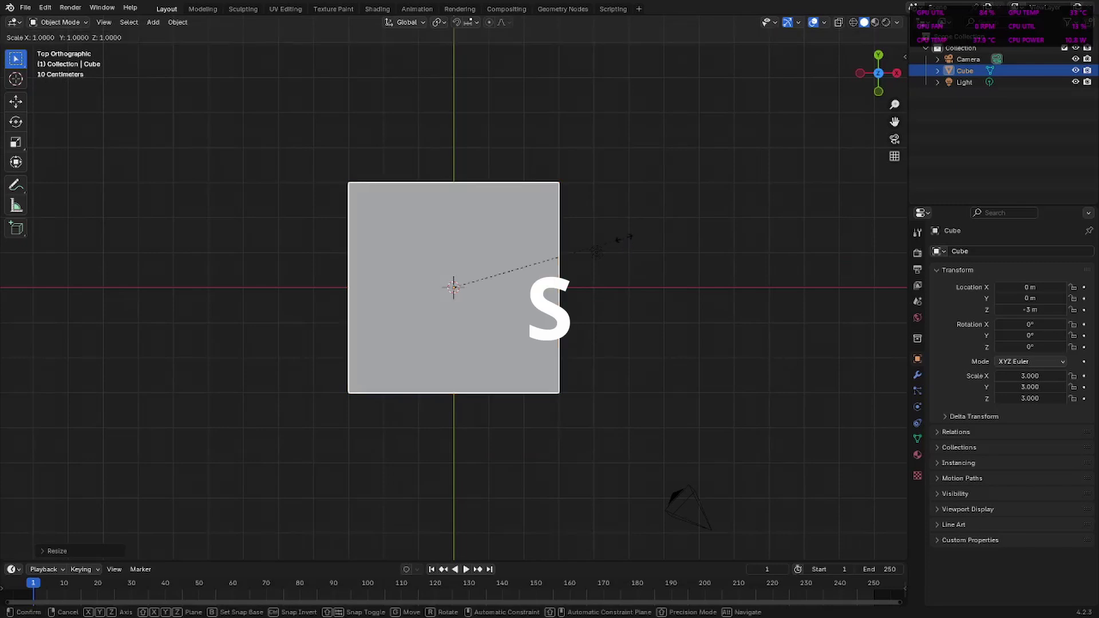
pyautogui.press('y')
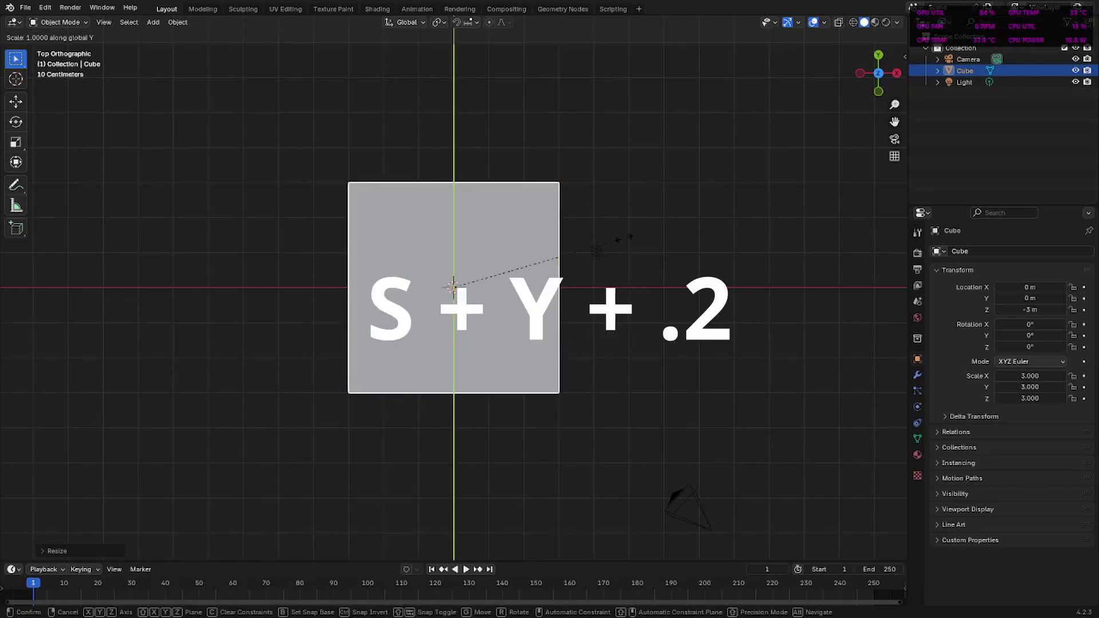
pyautogui.write('.25')
pyautogui.press('Return')
# Widen the narrow block along the Y axis to a Y scale of about 1.09
pyautogui.moveTo(626, 245); pyautogui.dragTo(583, 280, button='middle')
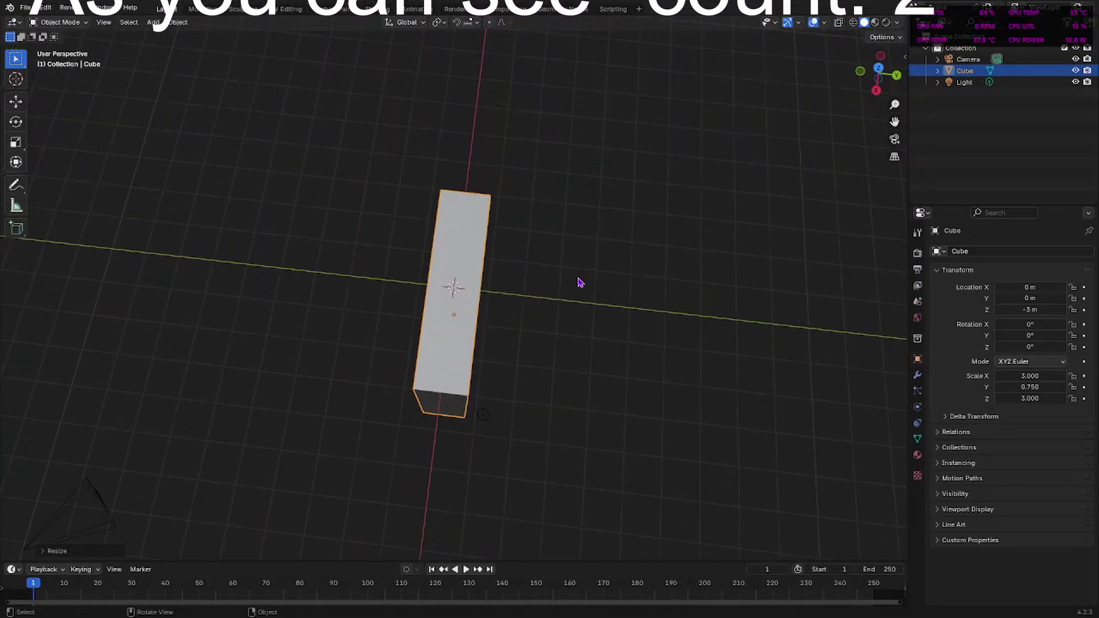
pyautogui.press('s')
pyautogui.press('y')
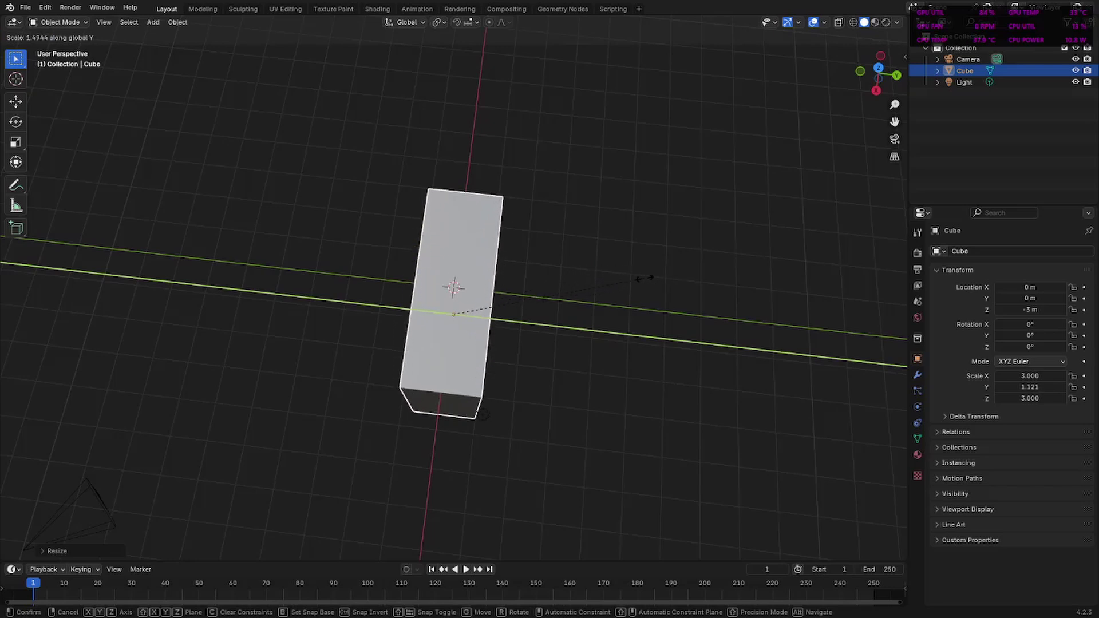
pyautogui.click(641, 285)
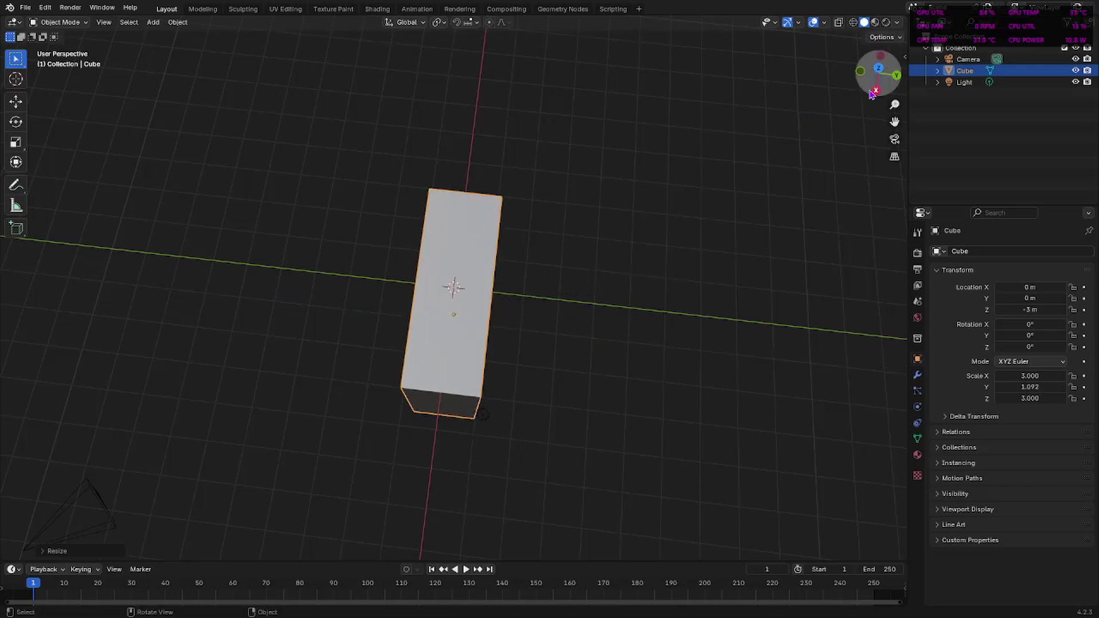
# Move the block 1 m further down along the global Z axis
pyautogui.moveTo(878, 72); pyautogui.dragTo(845, 70)
pyautogui.press('g')
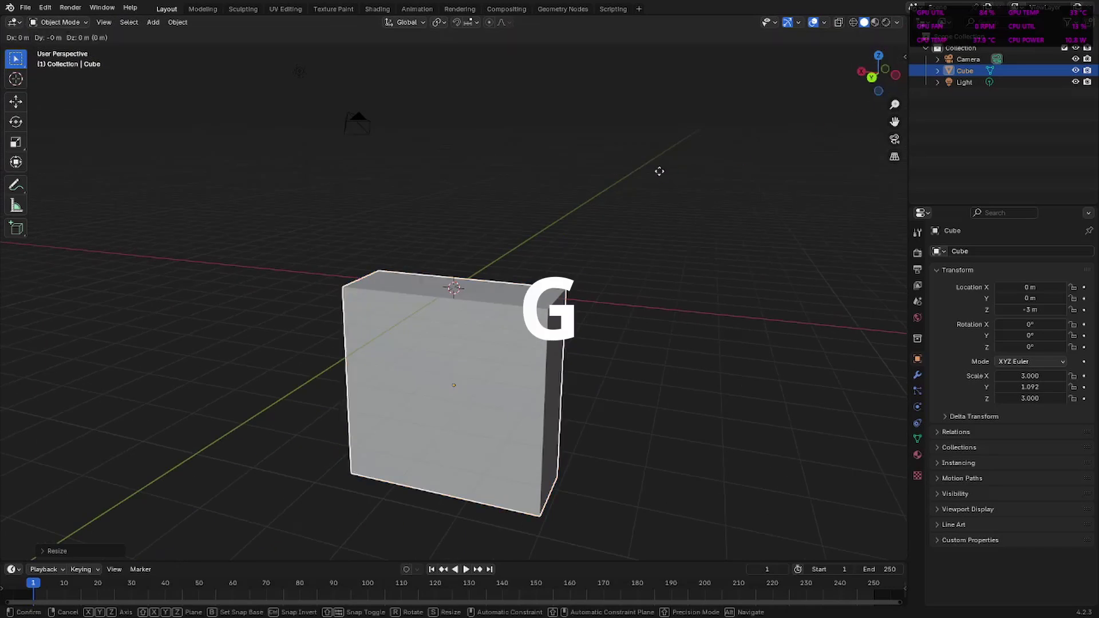
pyautogui.press('z')
pyautogui.press('-')
pyautogui.press('1')
pyautogui.press('Return')
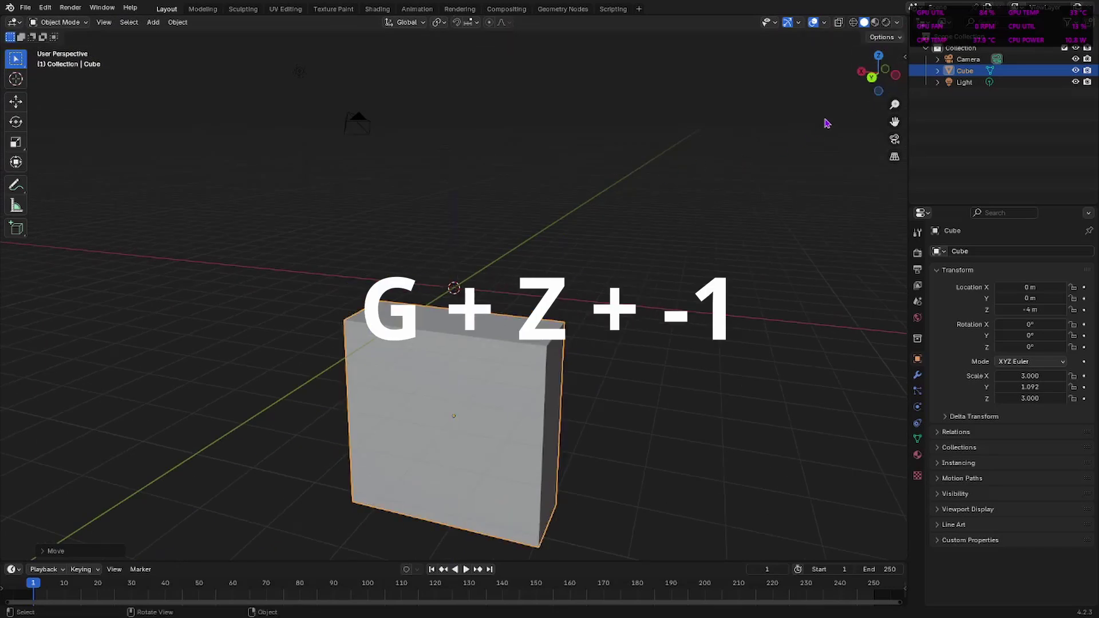
# Enlarge the timeline area and insert a keyframe for the block's transforms at frame 1
pyautogui.moveTo(878, 73); pyautogui.dragTo(747, 143)
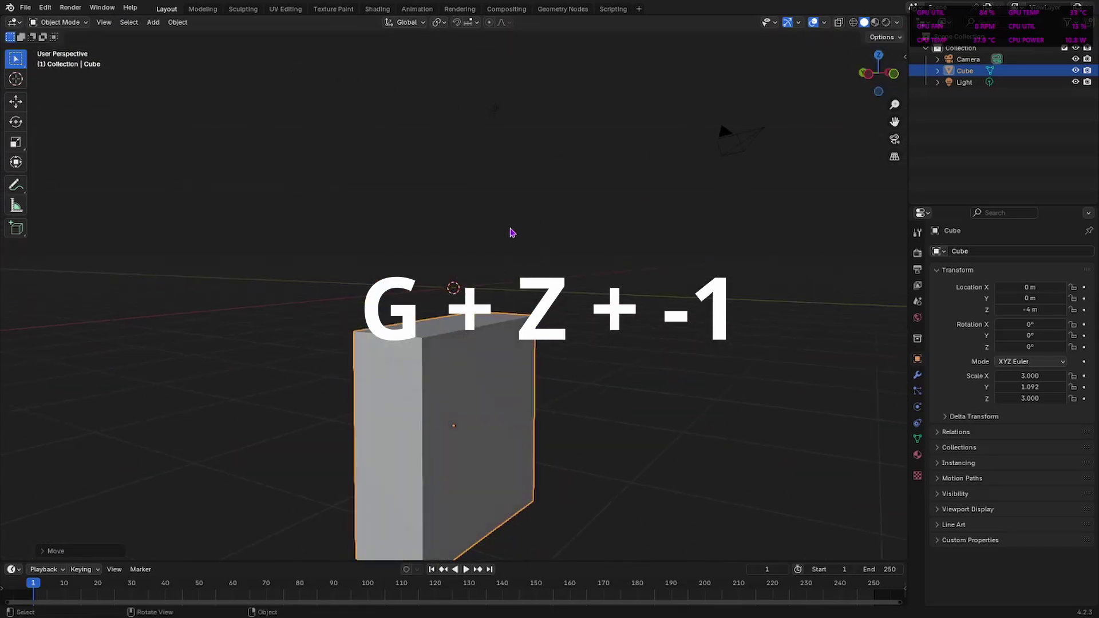
pyautogui.moveTo(879, 74); pyautogui.dragTo(805, 83)
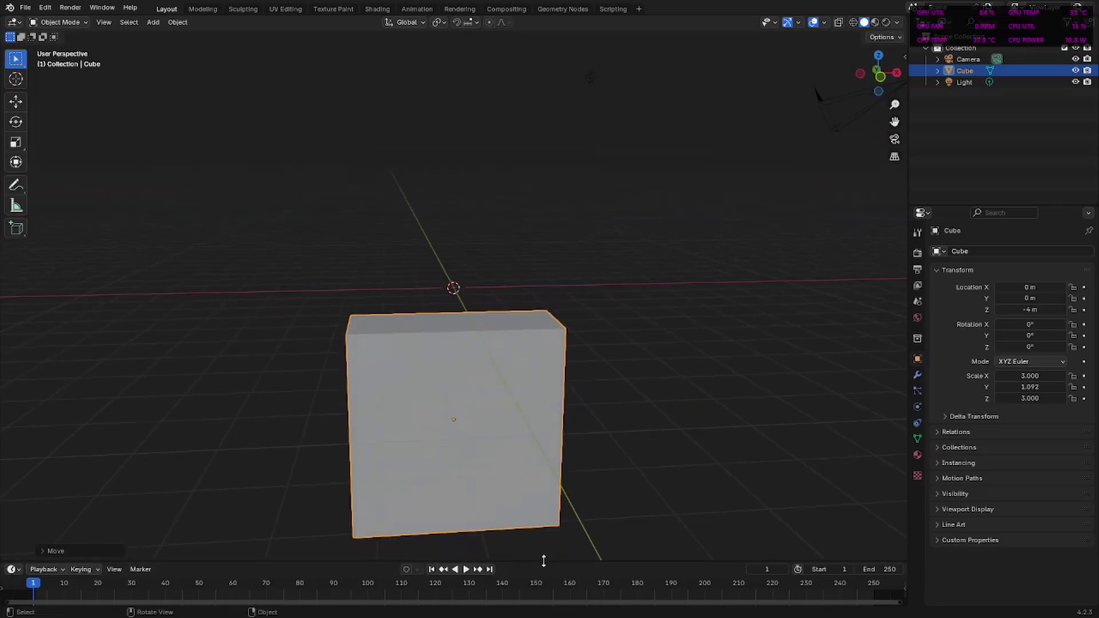
pyautogui.moveTo(543, 561); pyautogui.dragTo(544, 464)
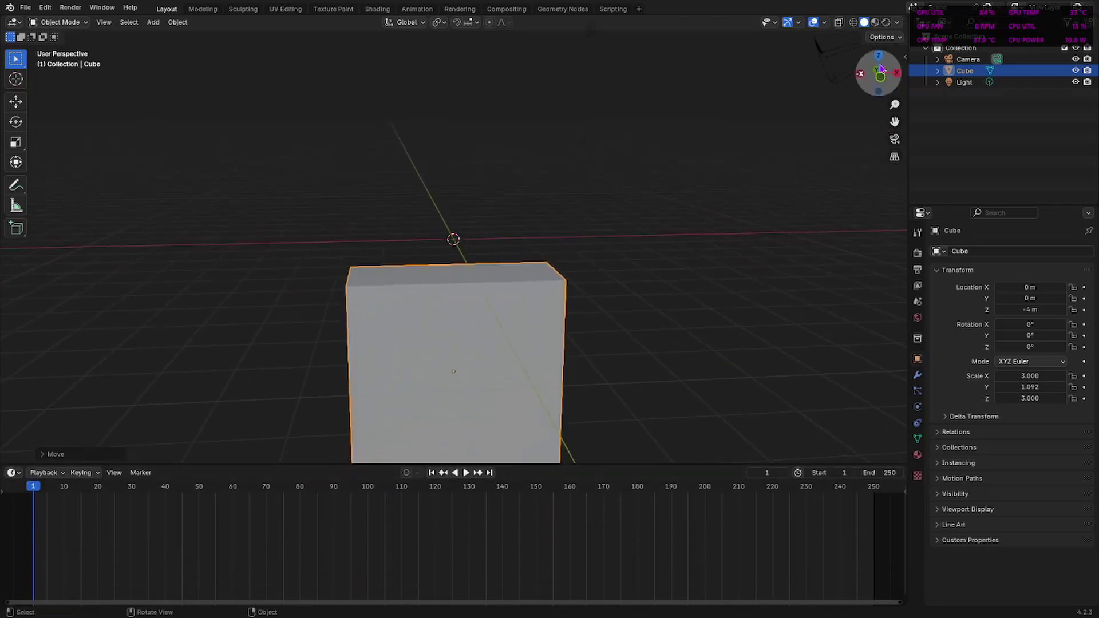
pyautogui.moveTo(894, 122); pyautogui.dragTo(877, 38)
pyautogui.moveTo(880, 91)
pyautogui.mouseDown()
pyautogui.moveTo(869, 66)
pyautogui.moveTo(867, 89)
pyautogui.mouseUp()
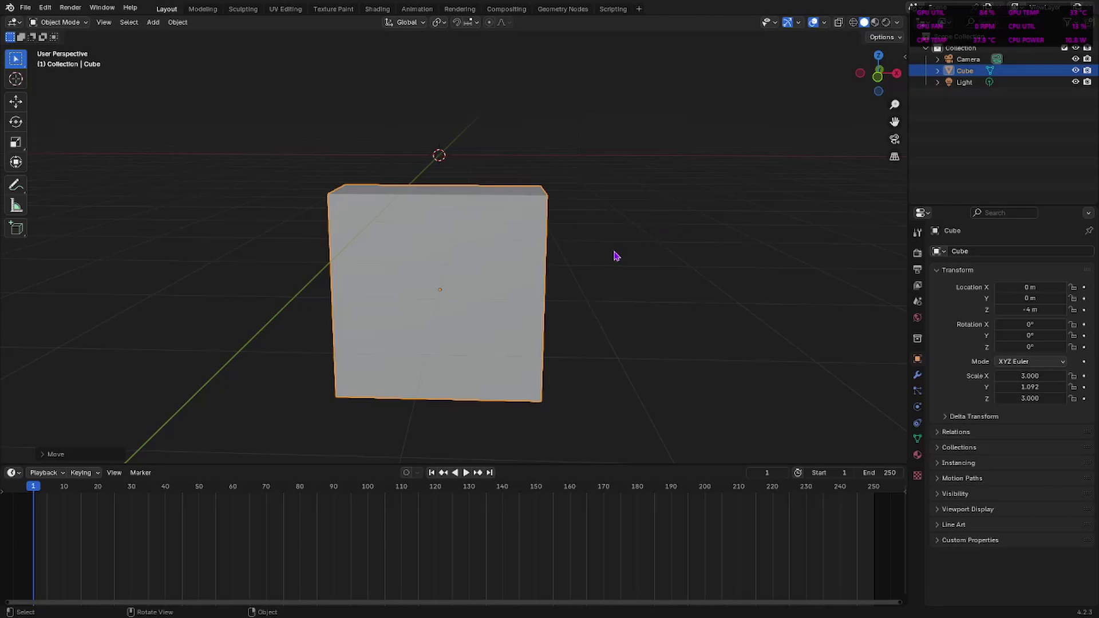
pyautogui.press('i')
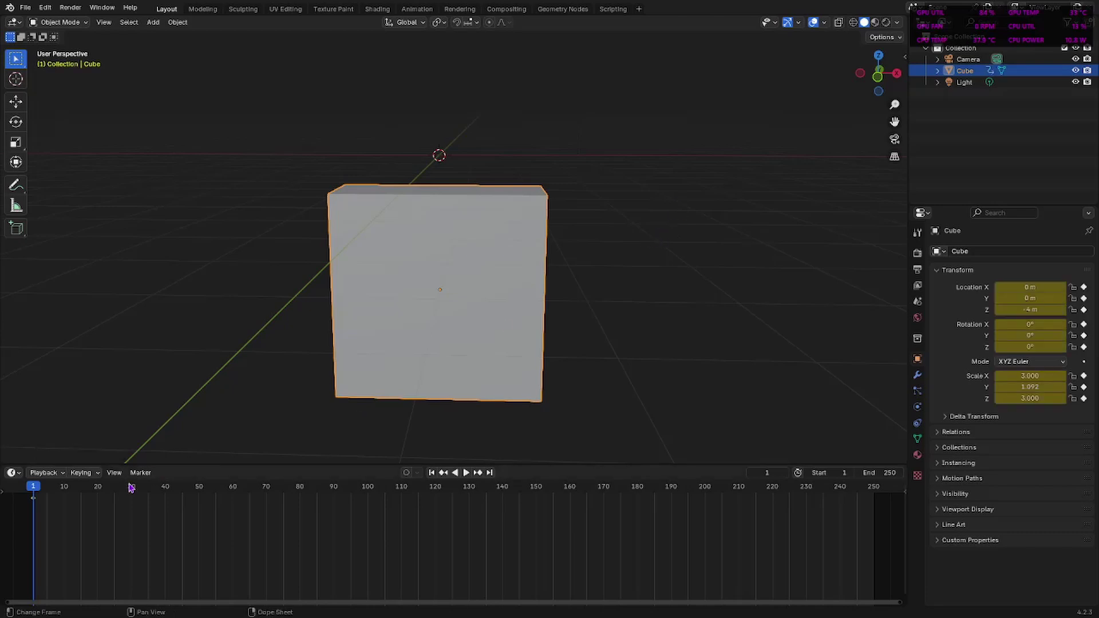
# At frame 60, raise the block 1 m along the Z axis and insert a keyframe for its transforms
pyautogui.click(233, 490)
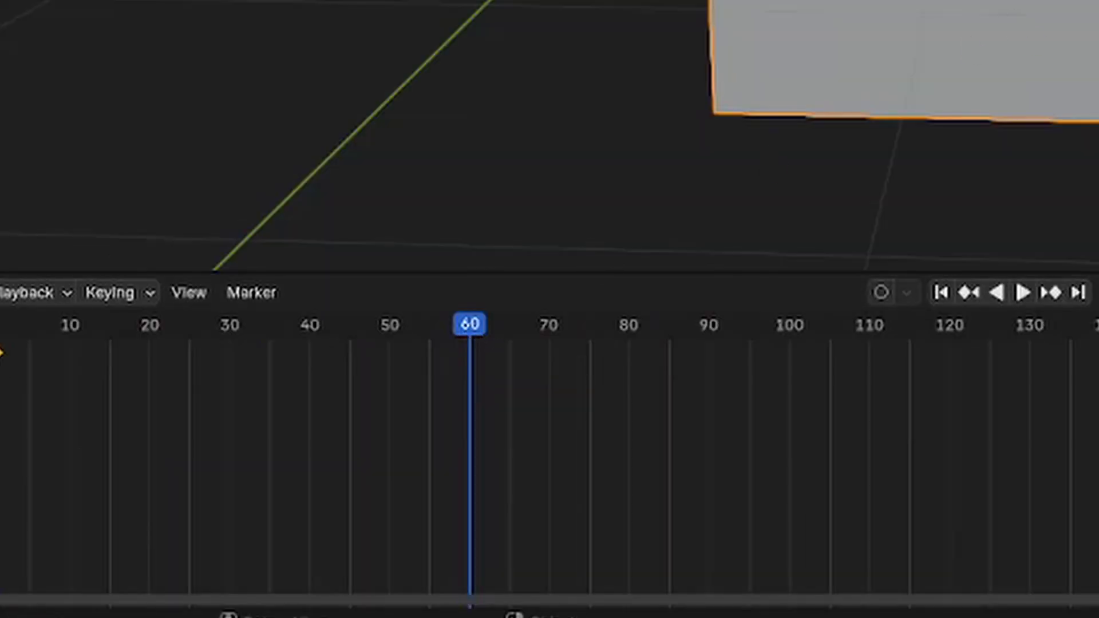
pyautogui.press('g')
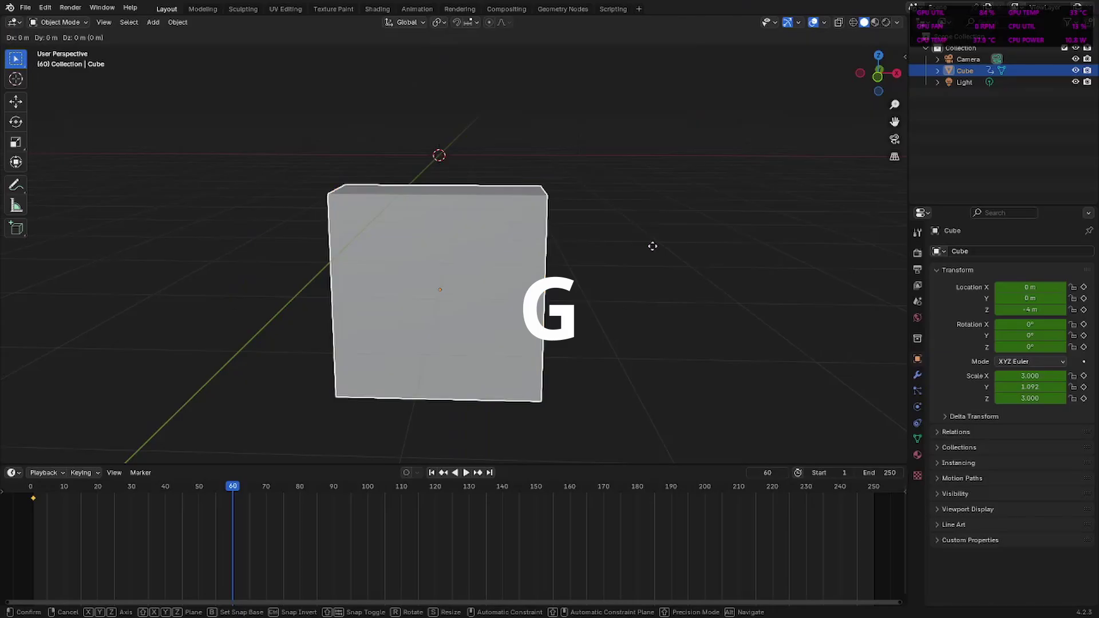
pyautogui.press('z')
pyautogui.press('1')
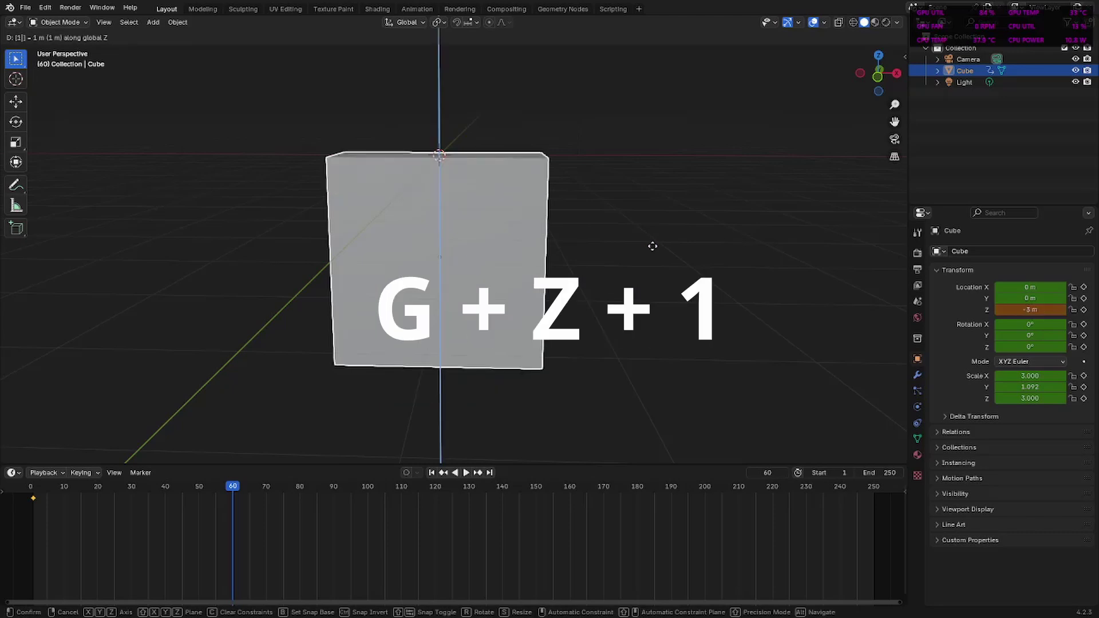
pyautogui.press('Return')
pyautogui.press('i')
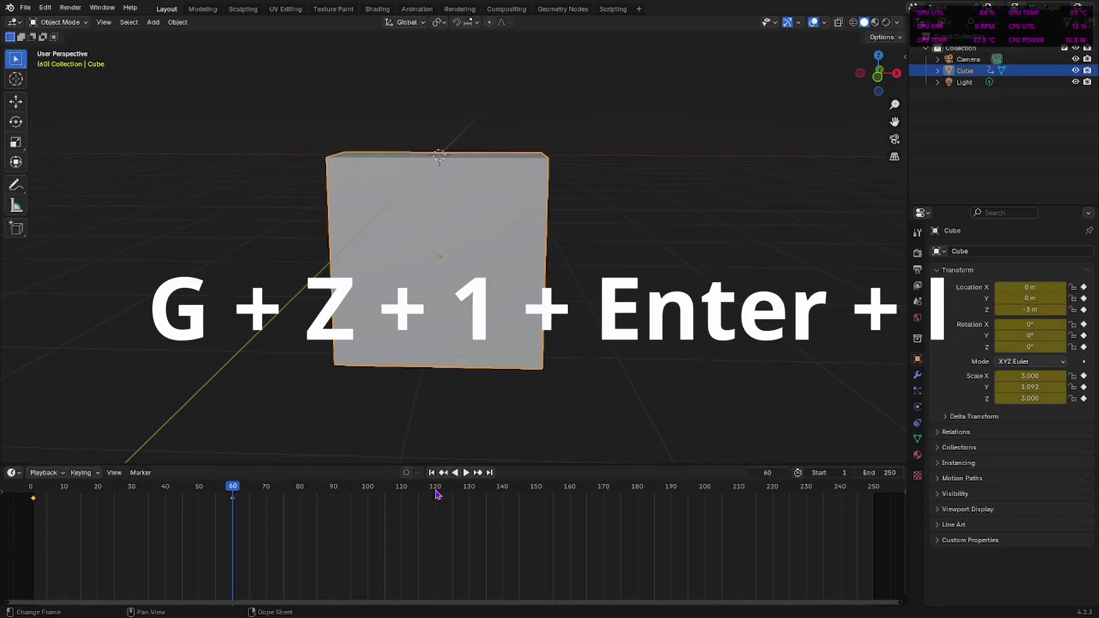
# Play the animation from frame 1 and check the block's upward motion from different angles
pyautogui.click(432, 473)
pyautogui.click(465, 472)
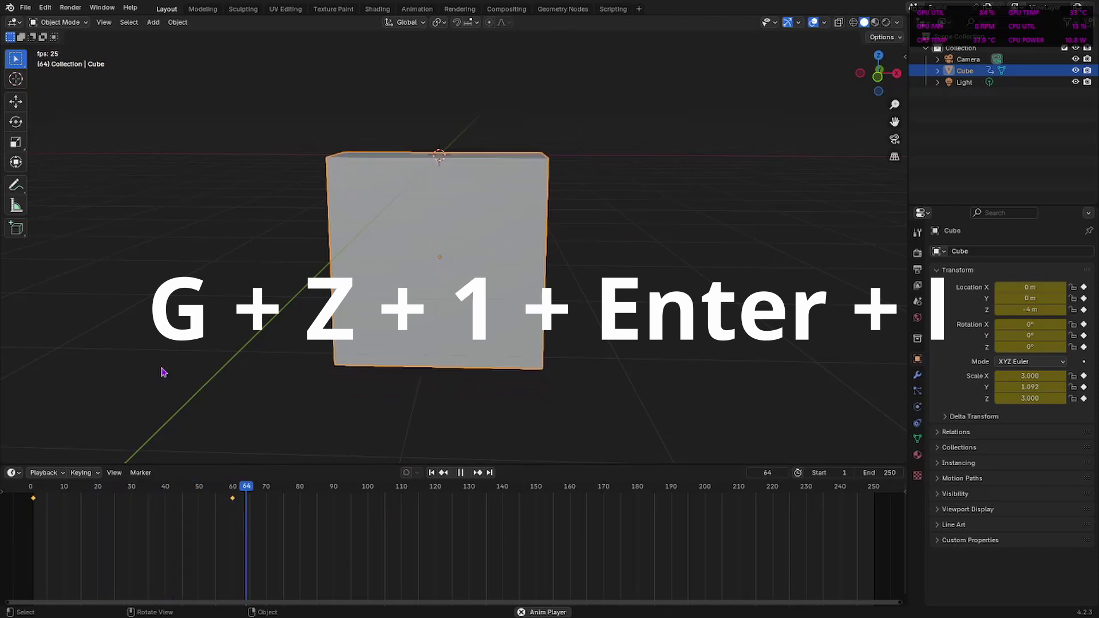
pyautogui.press('space')
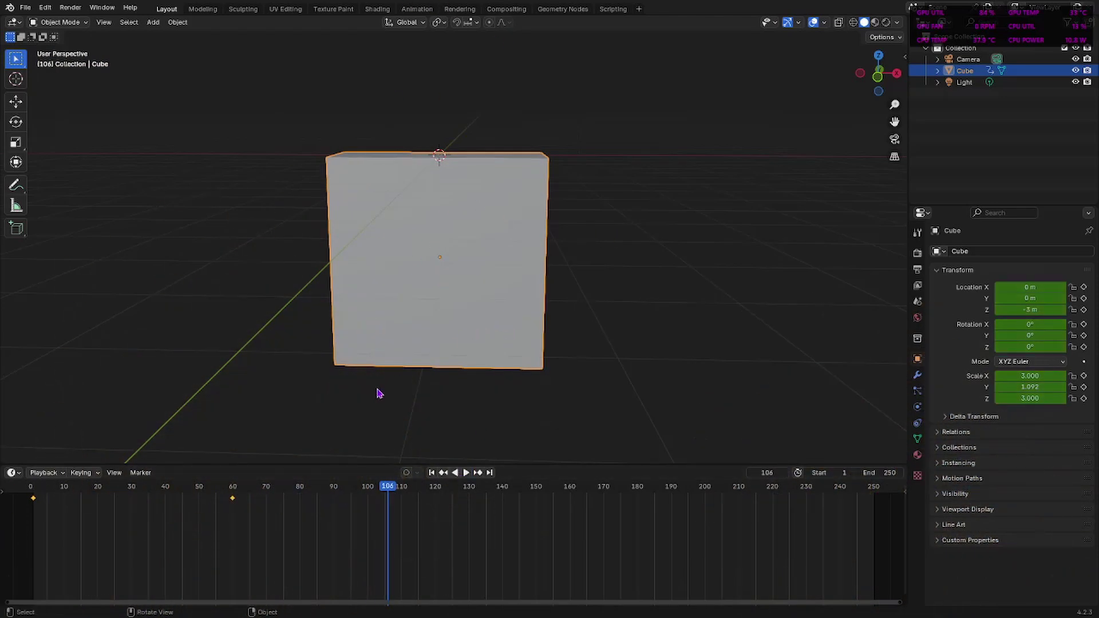
pyautogui.moveTo(894, 61); pyautogui.dragTo(887, 64)
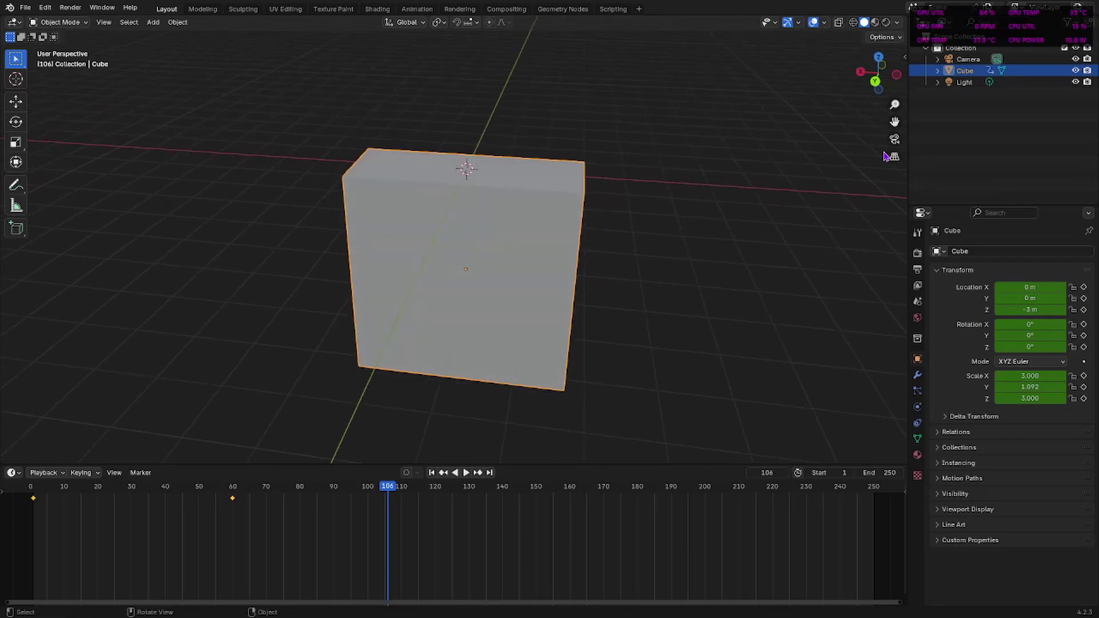
pyautogui.moveTo(894, 122); pyautogui.dragTo(843, 155)
pyautogui.hotkey('shift', 'Left')
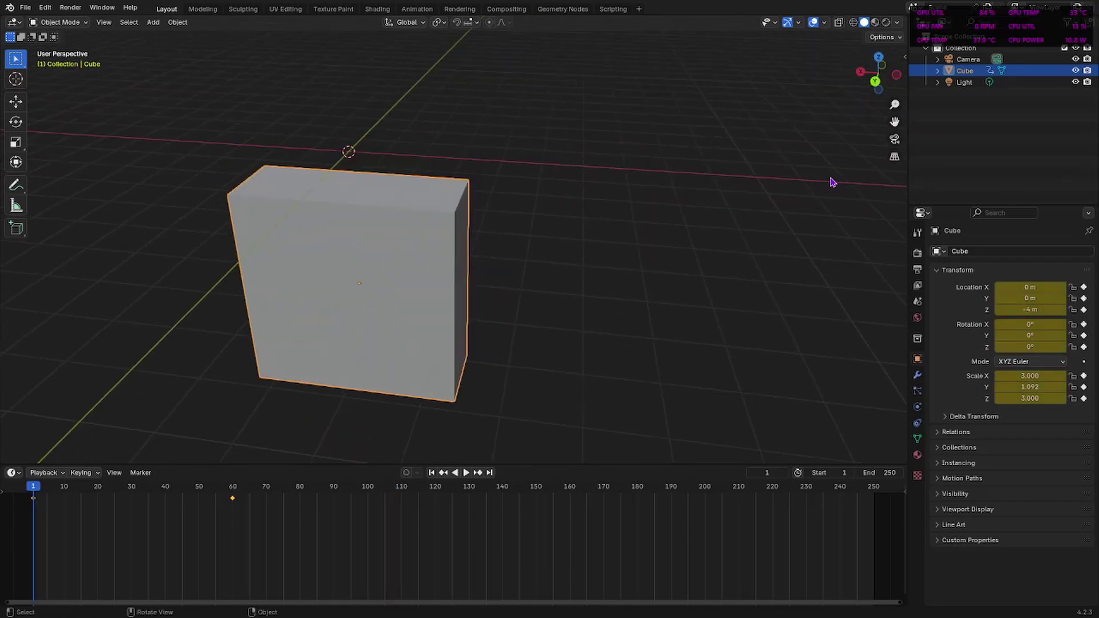
pyautogui.press('space')
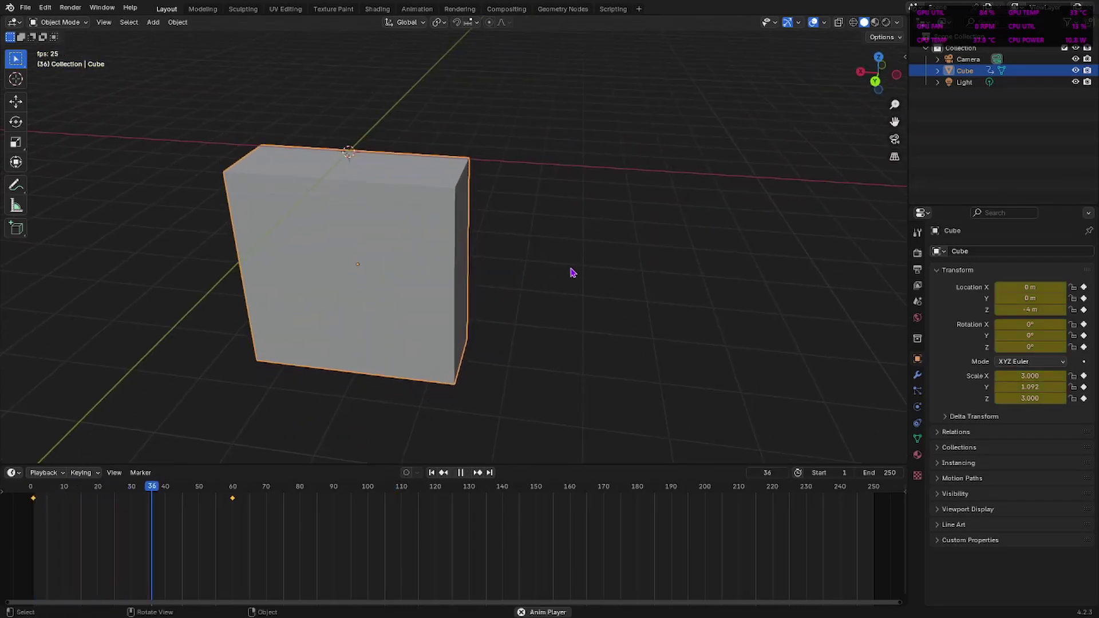
pyautogui.press('Escape')
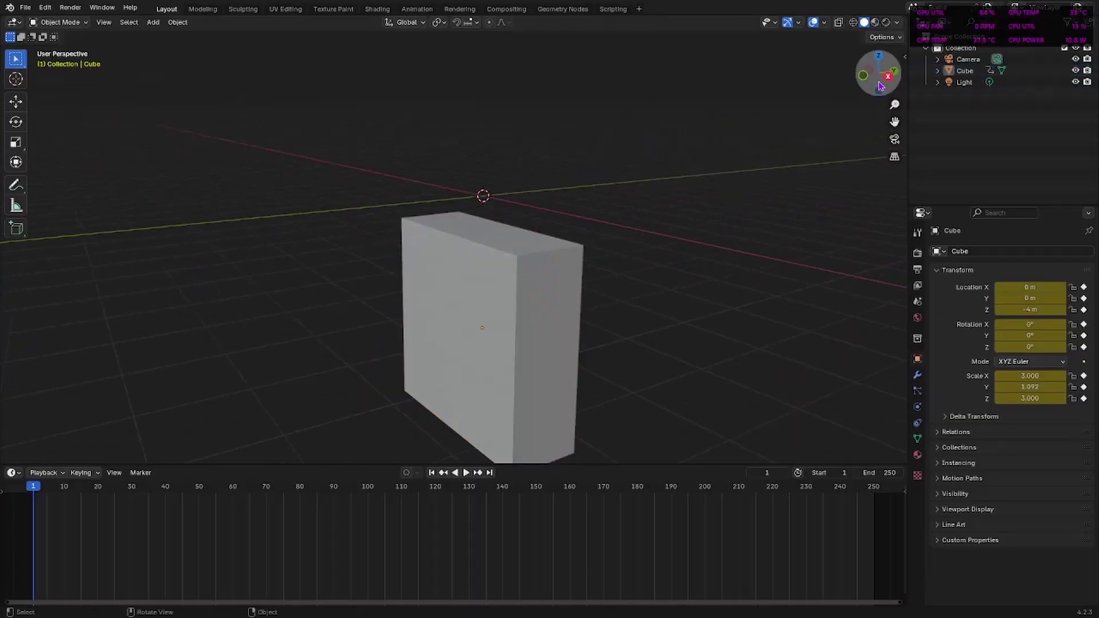
# Duplicate the animated block and place the copy 8 m above the original along the Z axis
pyautogui.moveTo(881, 86); pyautogui.dragTo(884, 66)
pyautogui.click(513, 328)
pyautogui.hotkey('shift', 'd')
pyautogui.press('g')
pyautogui.press('z')
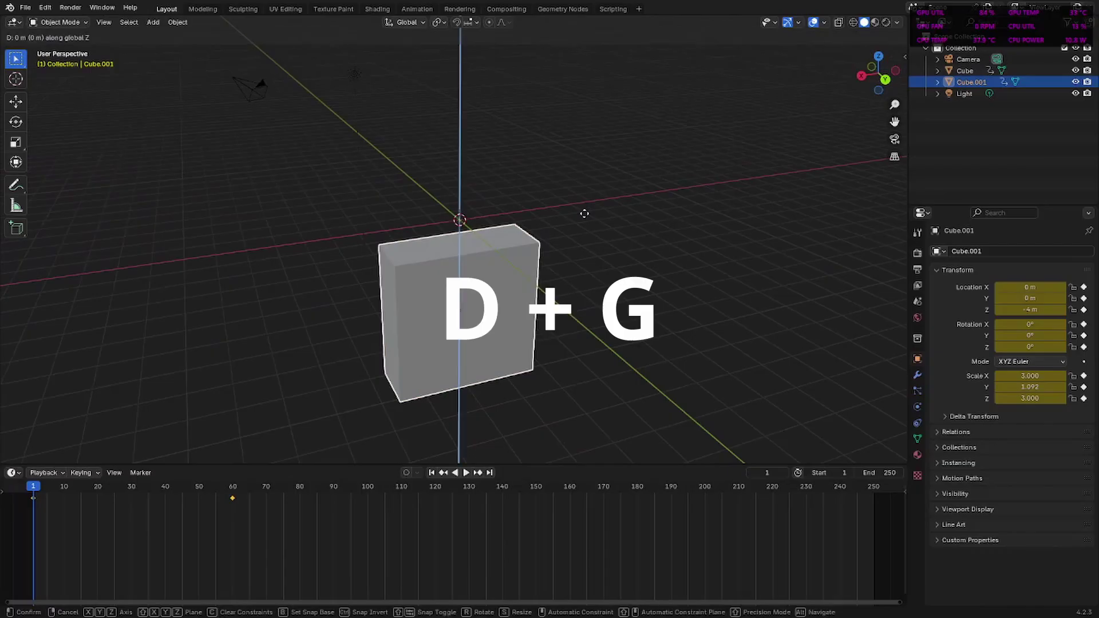
pyautogui.press('6')
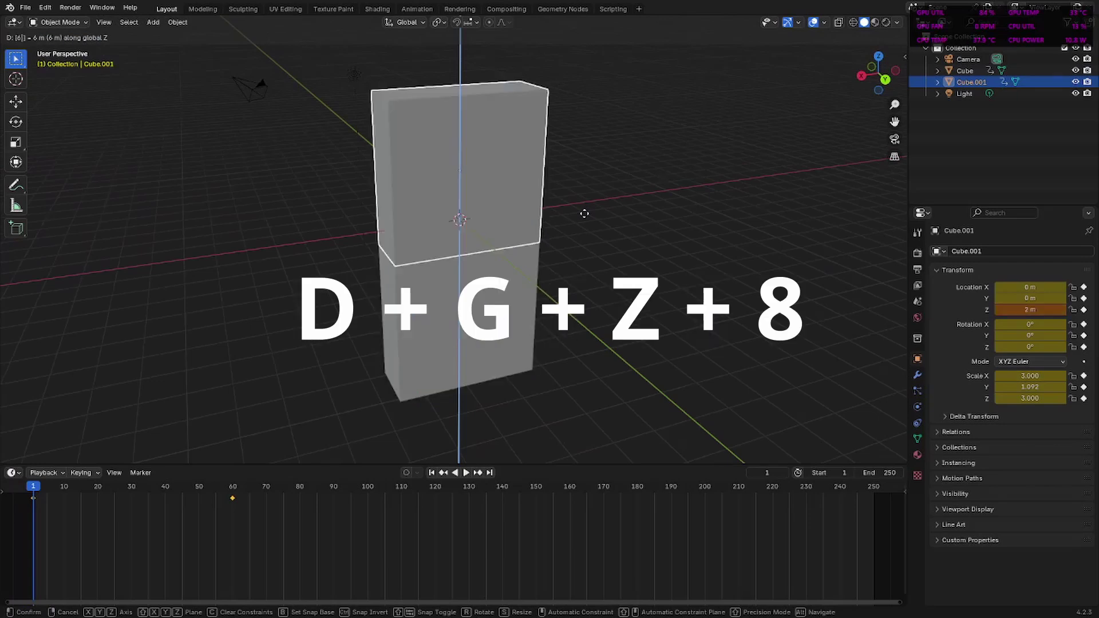
pyautogui.press('BackSpace')
pyautogui.press('8')
pyautogui.press('Return')
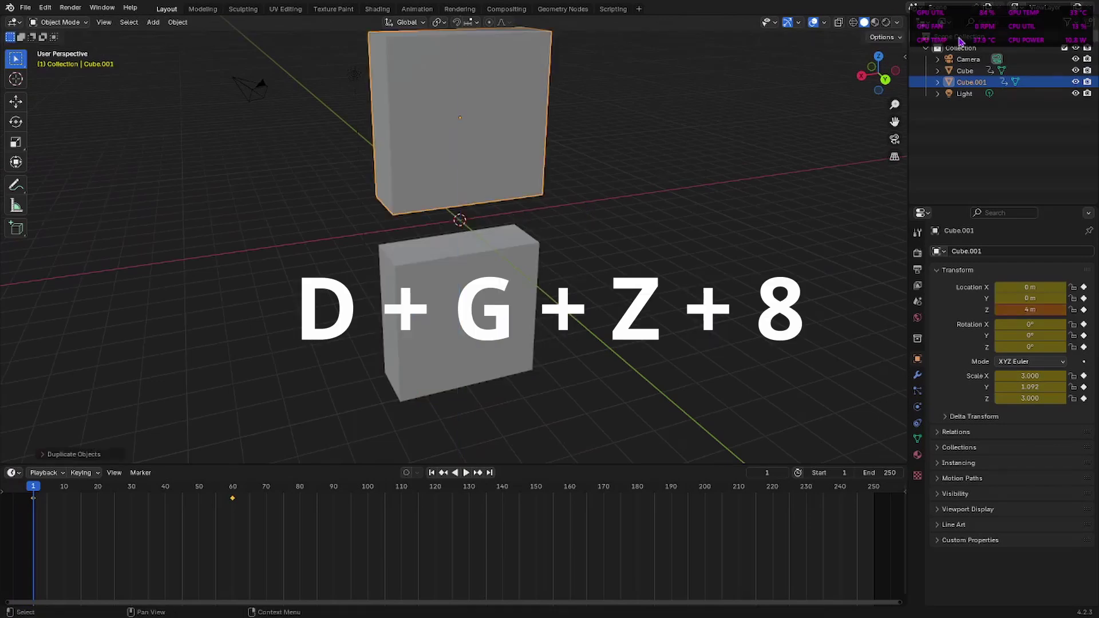
# Delete all keyframes copied with the upper block and insert a new keyframe for its transforms at frame 1
pyautogui.click(895, 71)
pyautogui.moveTo(886, 77)
pyautogui.mouseDown()
pyautogui.moveTo(793, 90)
pyautogui.moveTo(879, 73)
pyautogui.mouseUp()
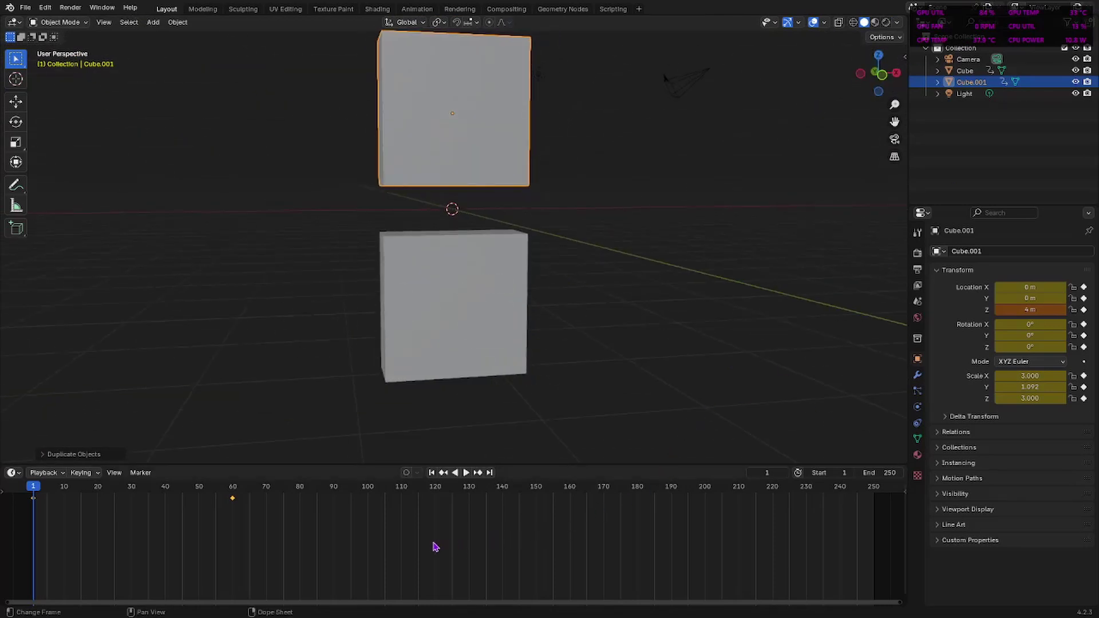
pyautogui.press('a')
pyautogui.press('x')
pyautogui.press('d')
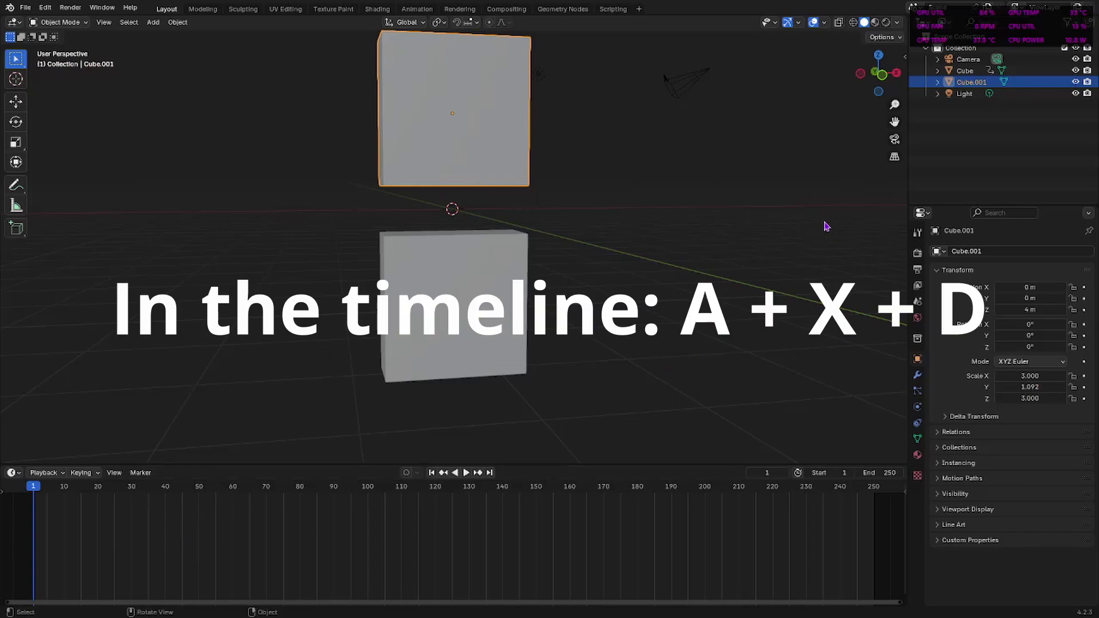
pyautogui.moveTo(895, 121); pyautogui.dragTo(868, 156)
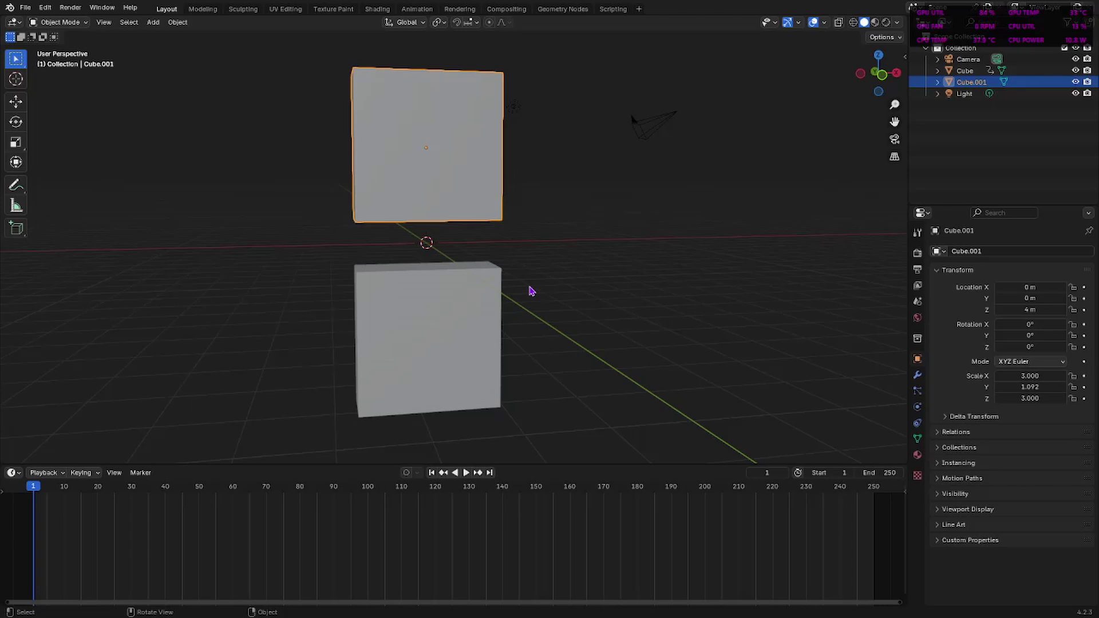
pyautogui.press('i')
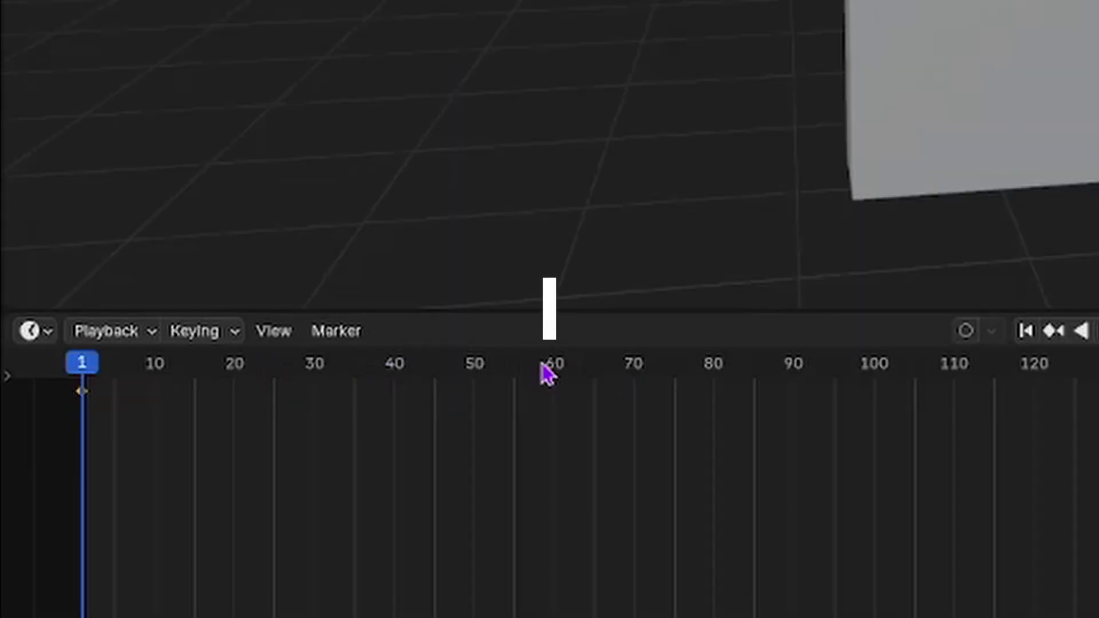
# At frame 60, lower the upper block 1 m along the Z axis and insert a keyframe for its transforms
pyautogui.click(545, 366)
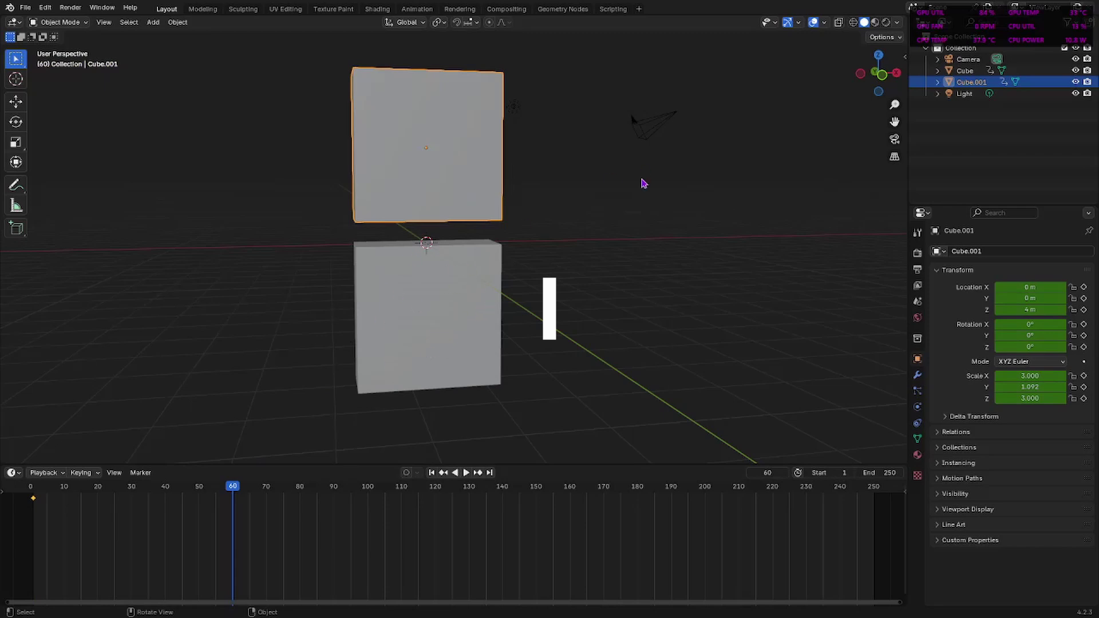
pyautogui.write('gz')
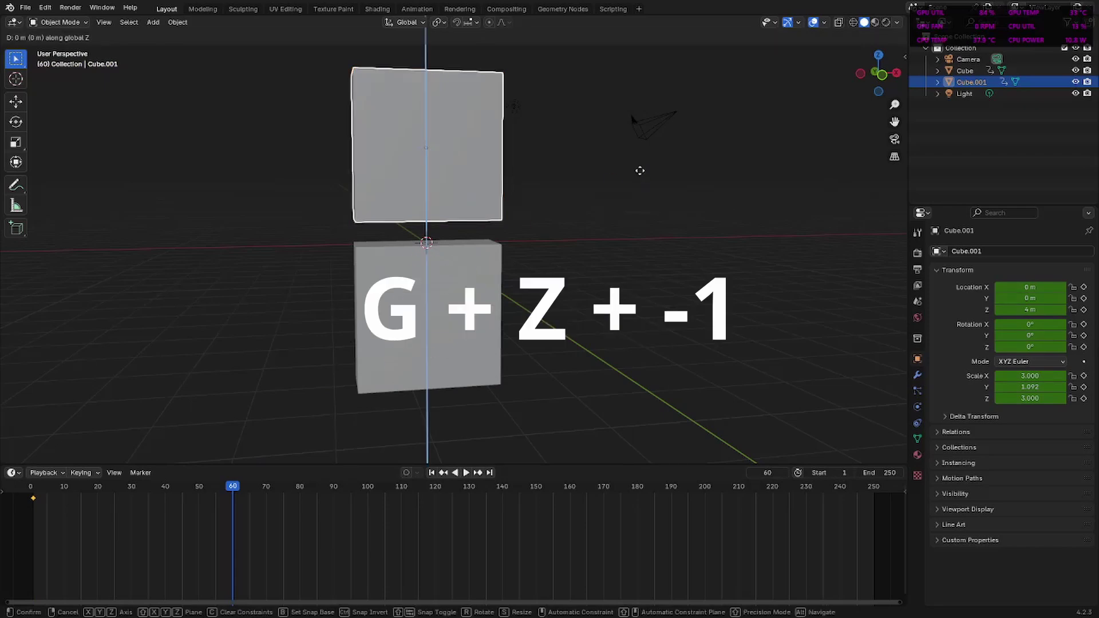
pyautogui.write('-1')
pyautogui.press('Return')
pyautogui.press('i')
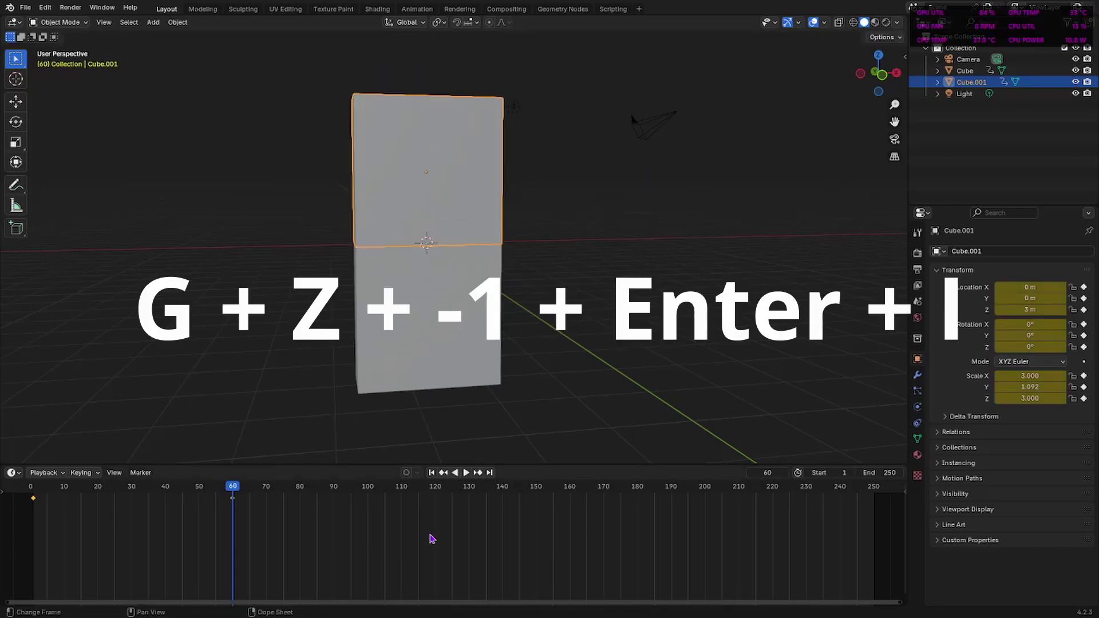
# Play the animation from frame 1 to check both blocks' motion, and return to the first frame
pyautogui.click(431, 473)
pyautogui.press('space')
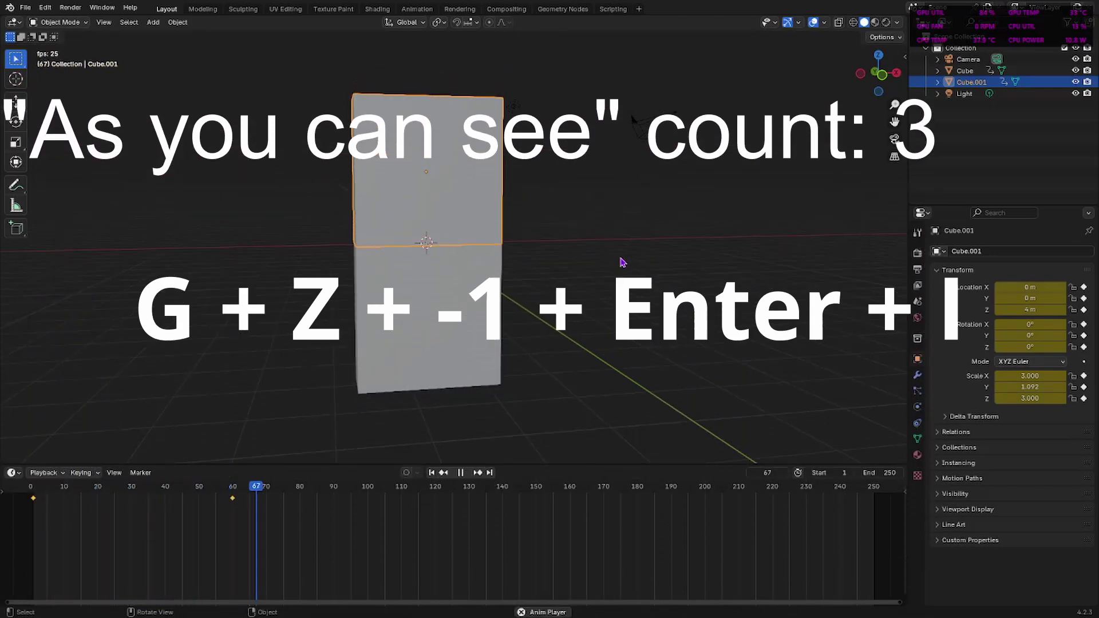
pyautogui.press('space')
pyautogui.hotkey('shift', 'Left')
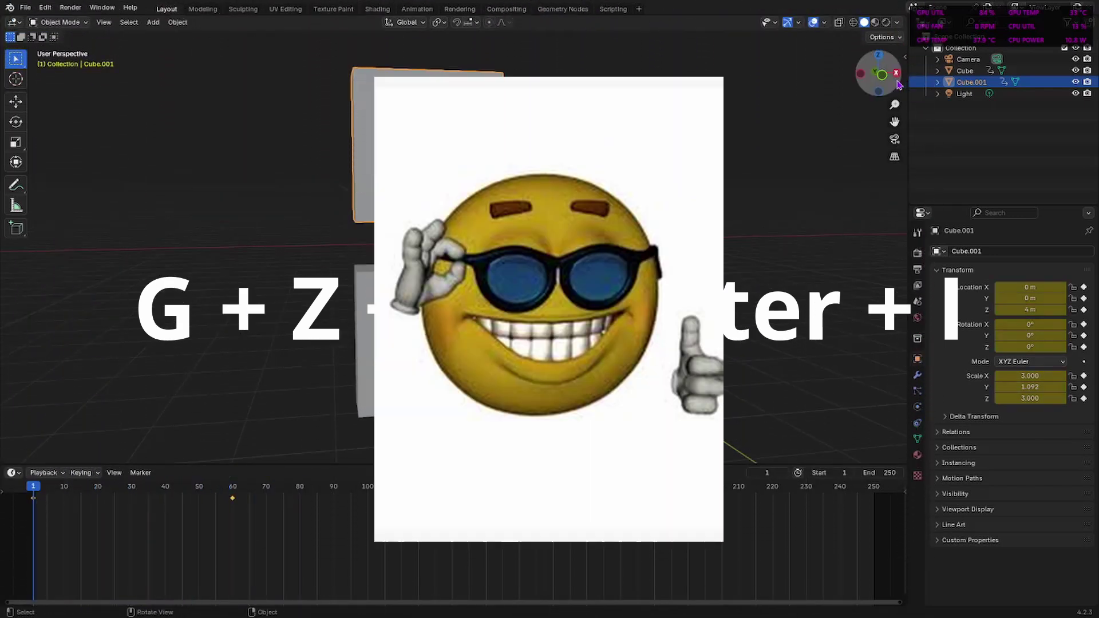
pyautogui.moveTo(880, 74); pyautogui.dragTo(810, 76)
pyautogui.moveTo(515, 263); pyautogui.dragTo(532, 261, button='middle')
# Add a mesh cube between the two press blocks and scale it uniformly to 0.9
pyautogui.click(773, 226)
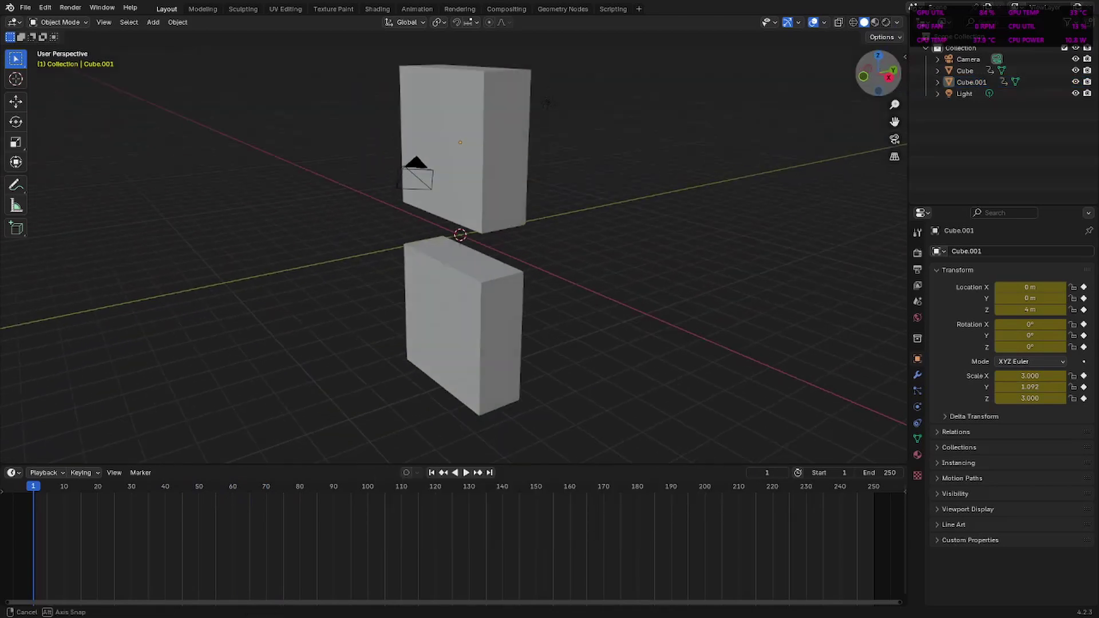
pyautogui.moveTo(547, 105); pyautogui.dragTo(362, 97, button='middle')
pyautogui.hotkey('shift', 'a')
pyautogui.moveTo(529, 217)
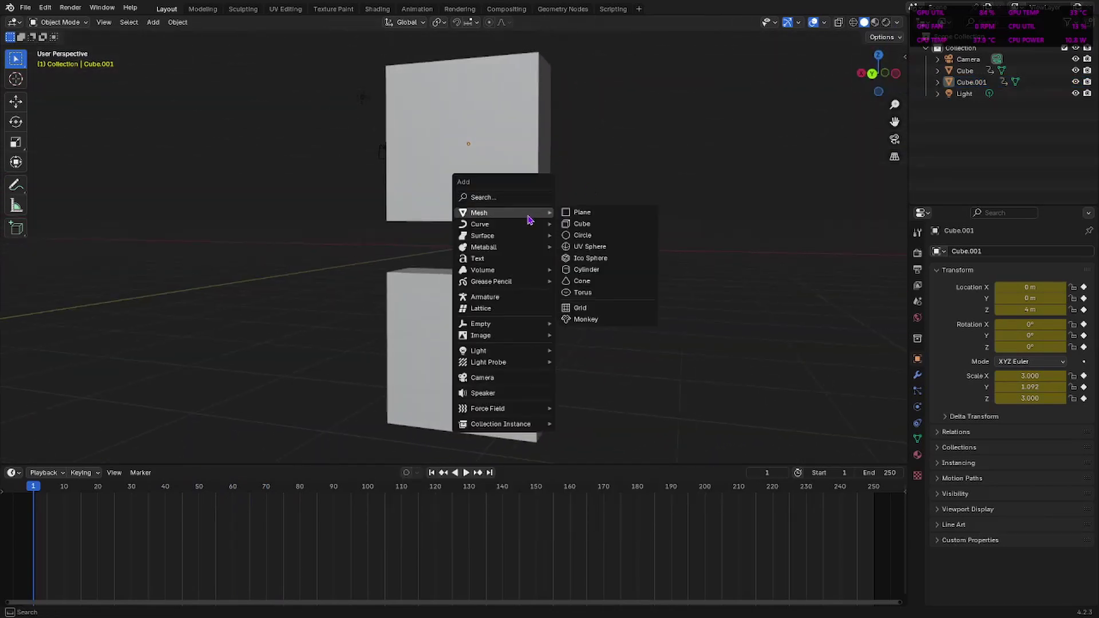
pyautogui.click(581, 223)
pyautogui.scroll(5, 558, 225)
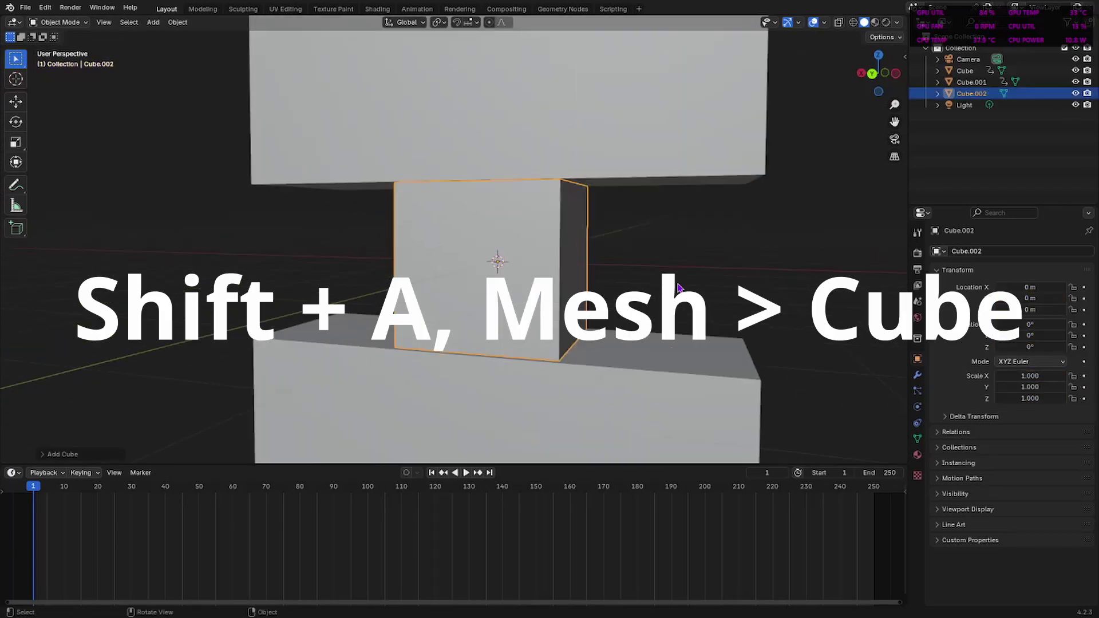
pyautogui.write('s')
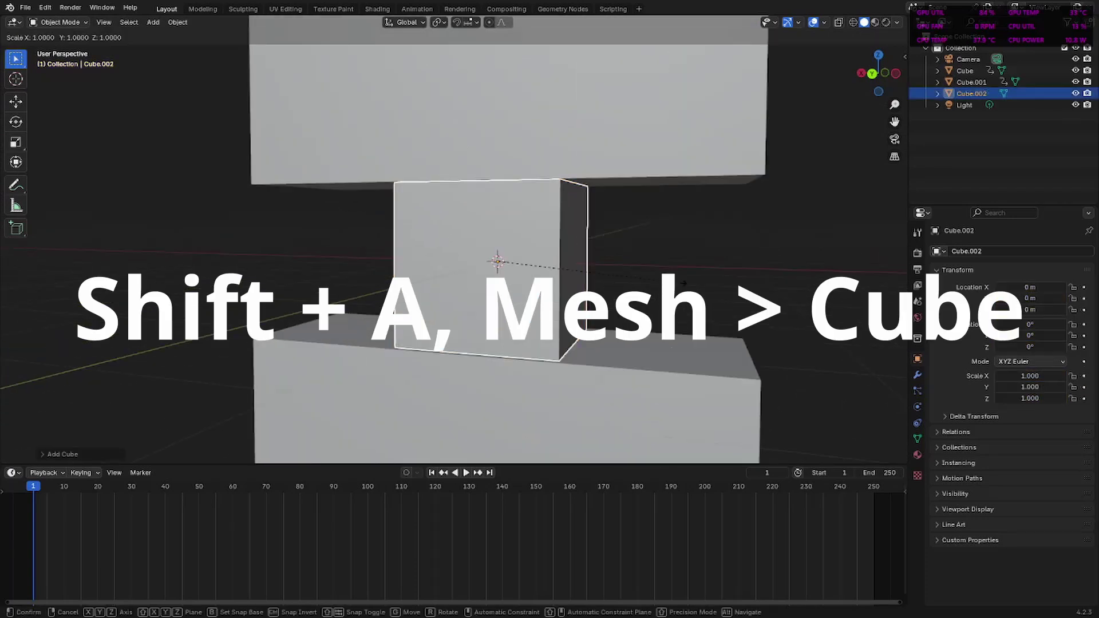
pyautogui.write('.9')
pyautogui.press('Return')
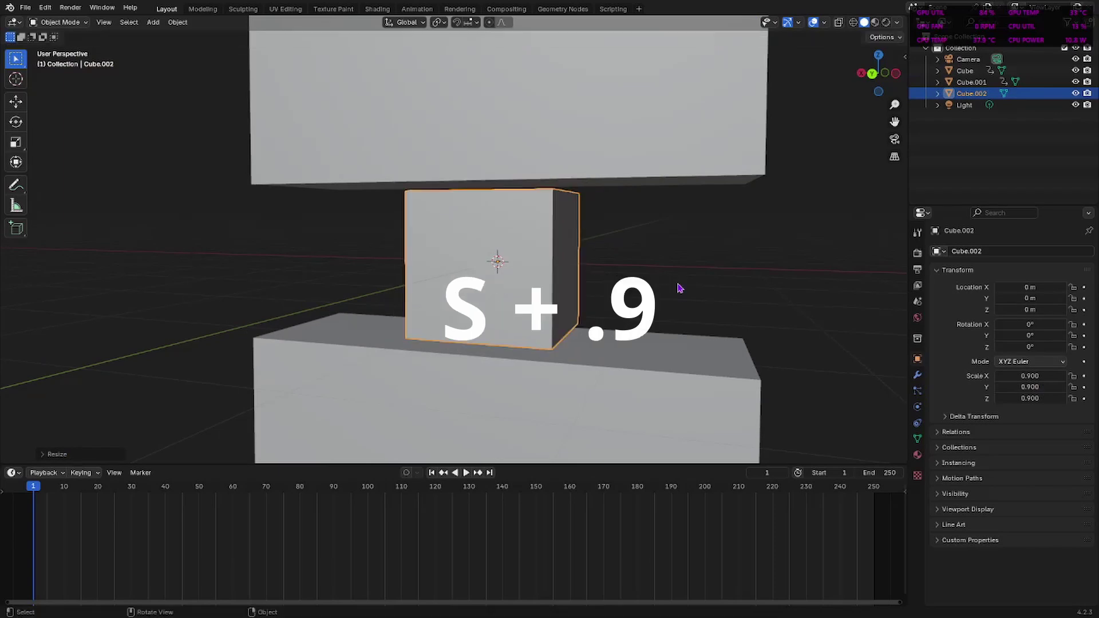
# Look through the camera and reposition it with walk navigation so it faces the small cube between the blocks from the front
pyautogui.click(873, 74)
pyautogui.moveTo(872, 70); pyautogui.dragTo(894, 101)
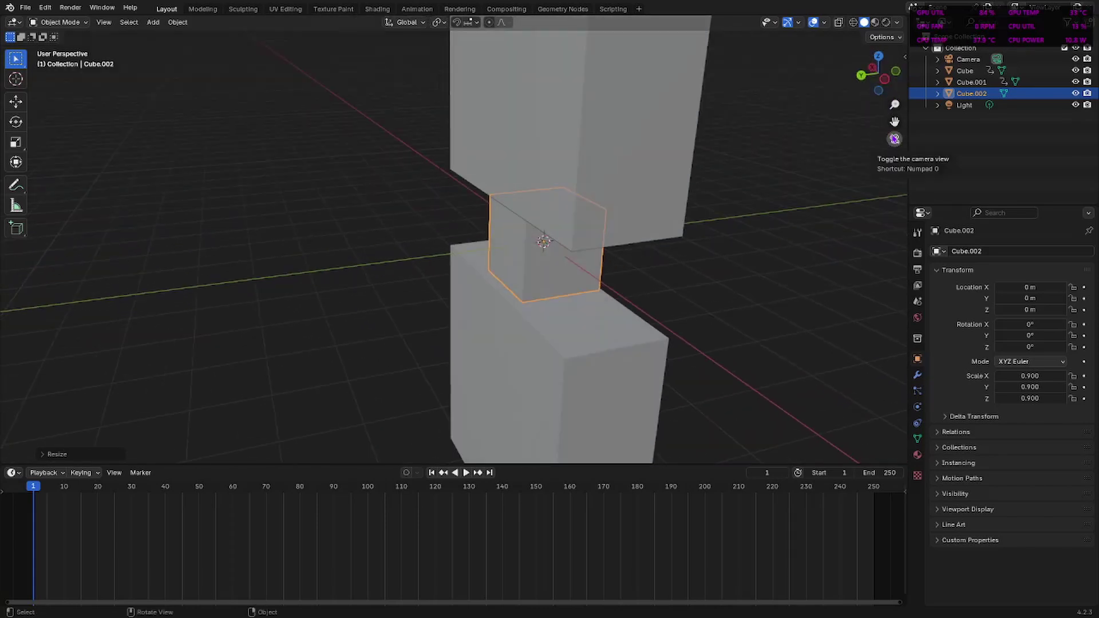
pyautogui.click(895, 139)
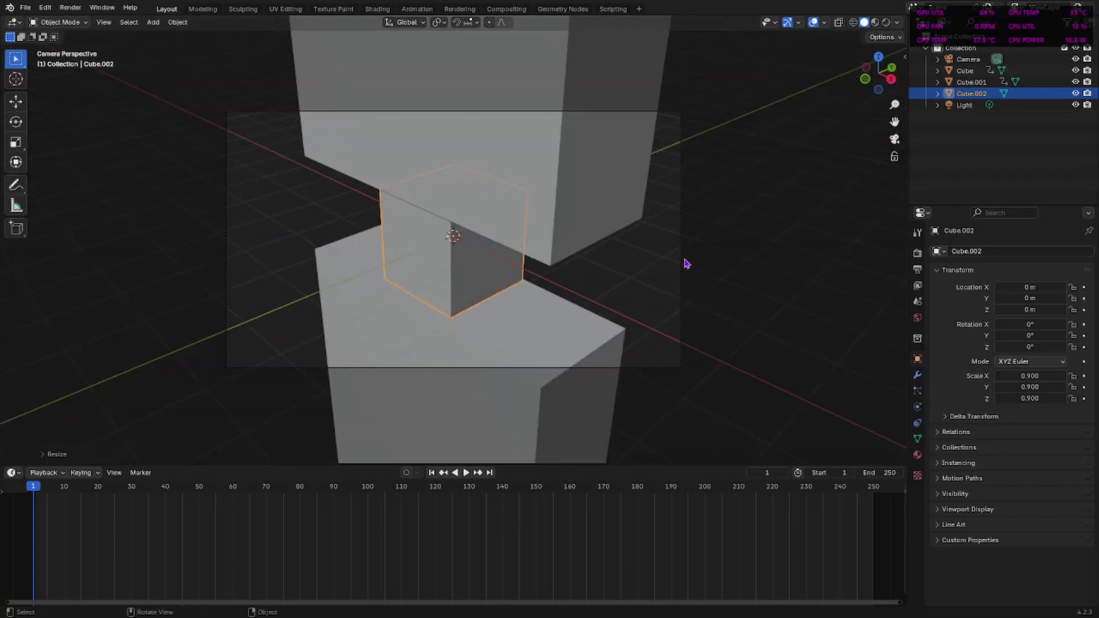
pyautogui.click(684, 261)
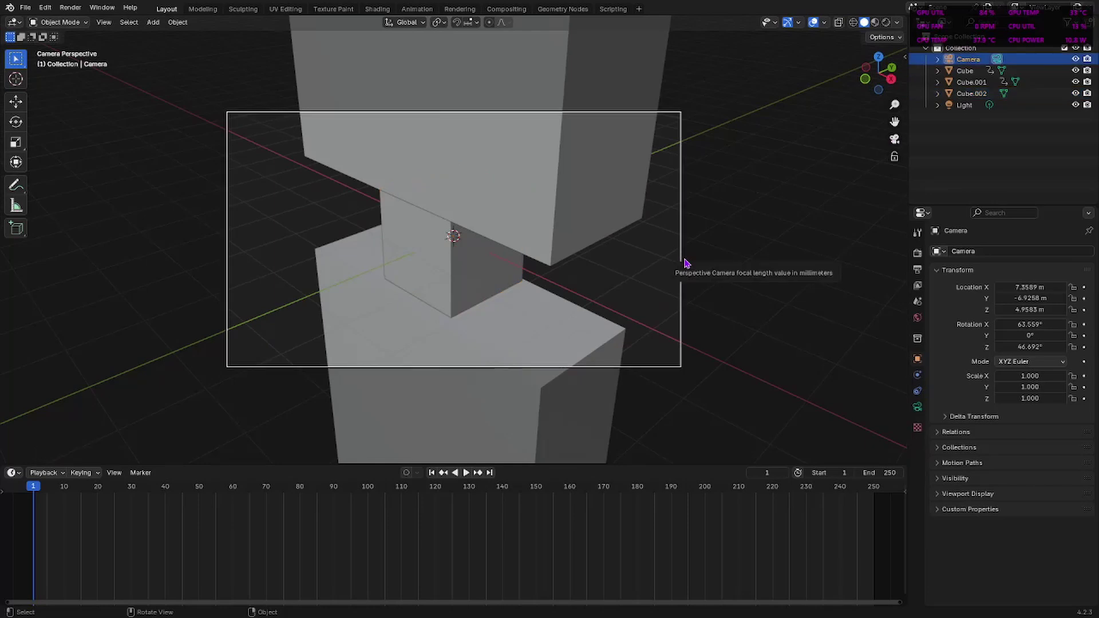
pyautogui.press('shift')
pyautogui.hotkey('shift', '`')
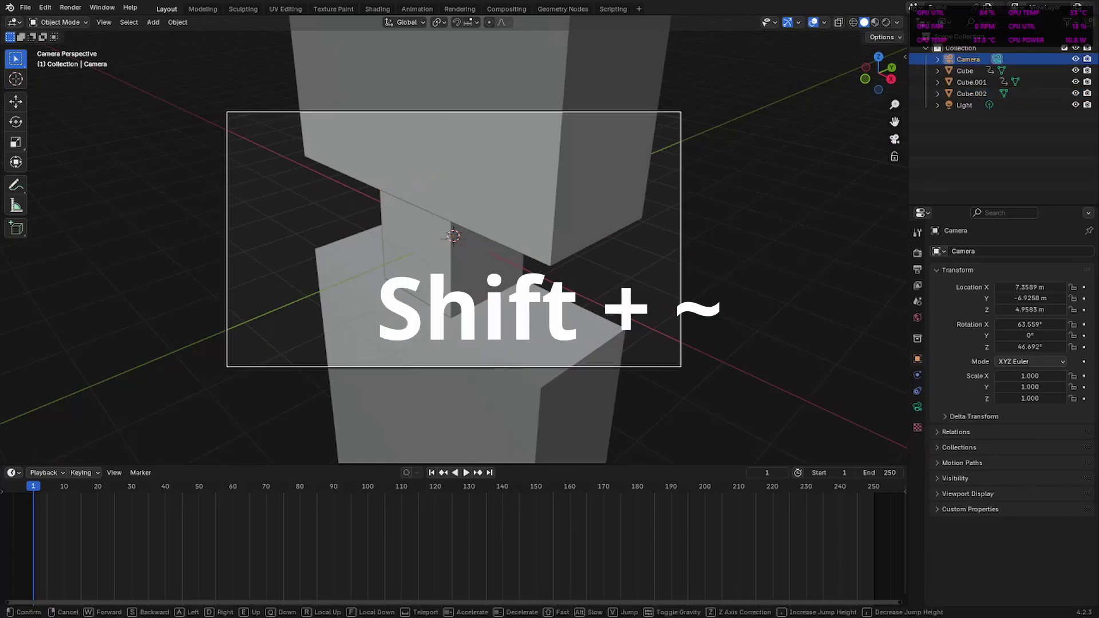
pyautogui.press('a')
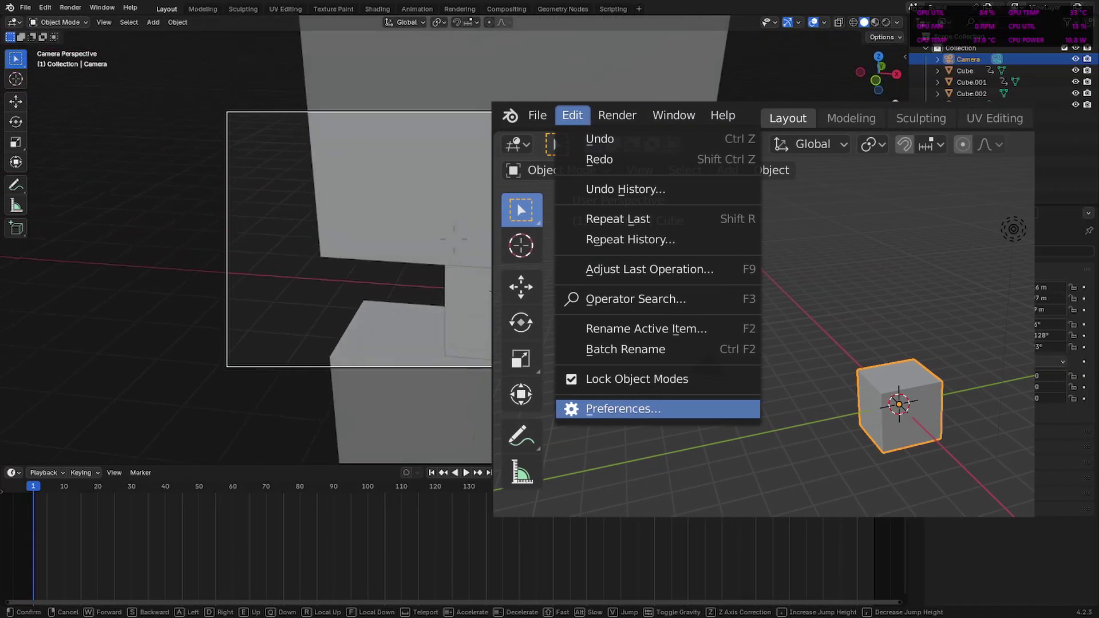
pyautogui.press('q')
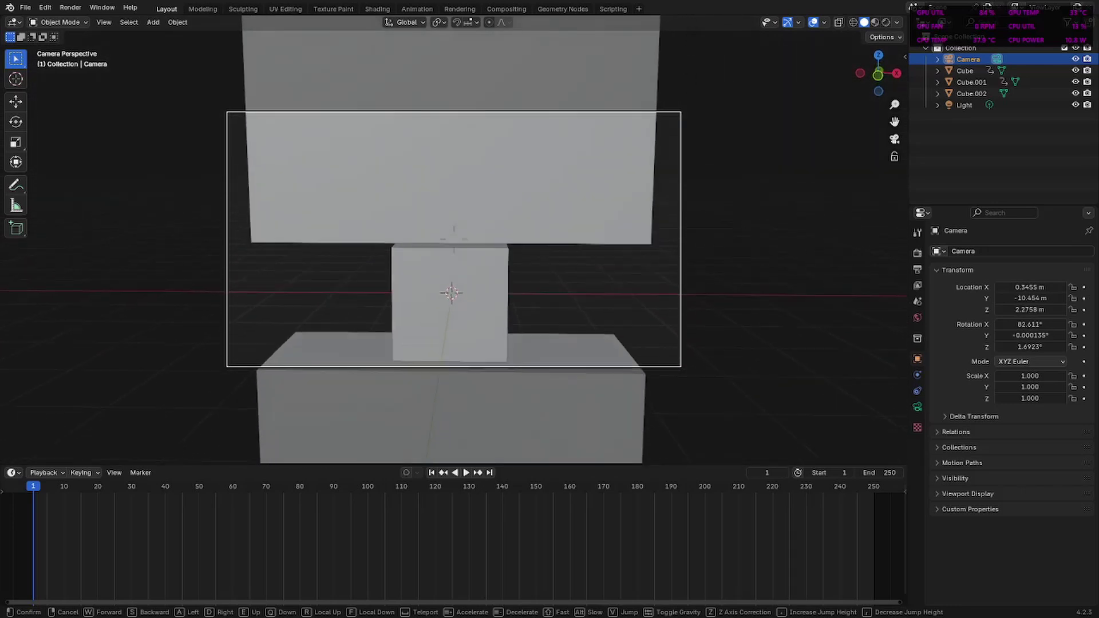
pyautogui.click(683, 262)
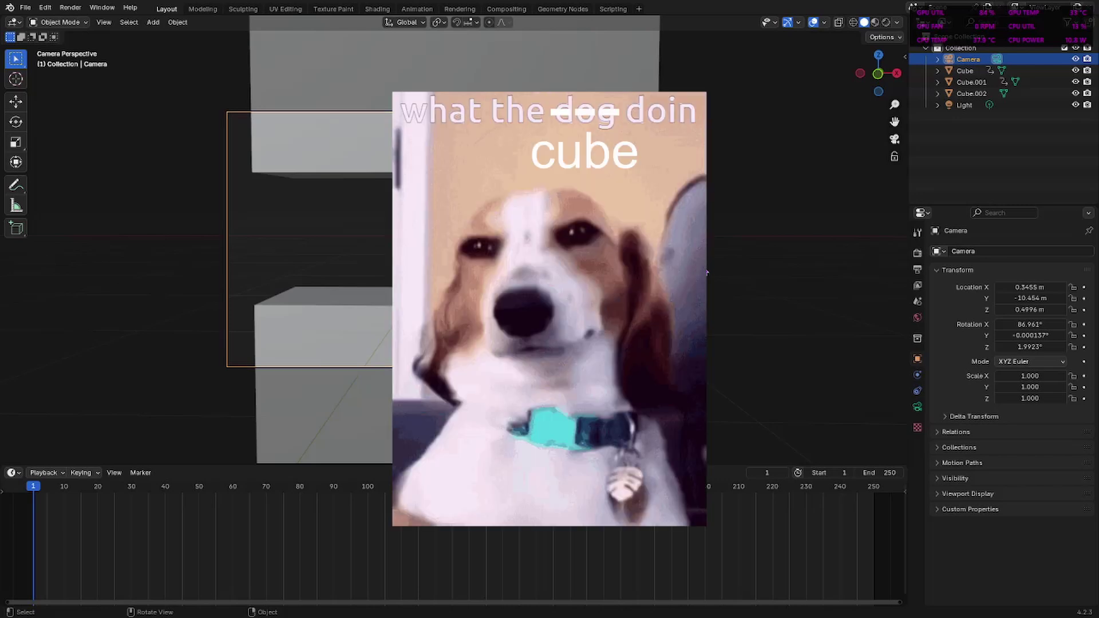
# Add Collision physics to both the lower and the upper press block
pyautogui.moveTo(878, 73); pyautogui.dragTo(839, 94)
pyautogui.click(513, 255)
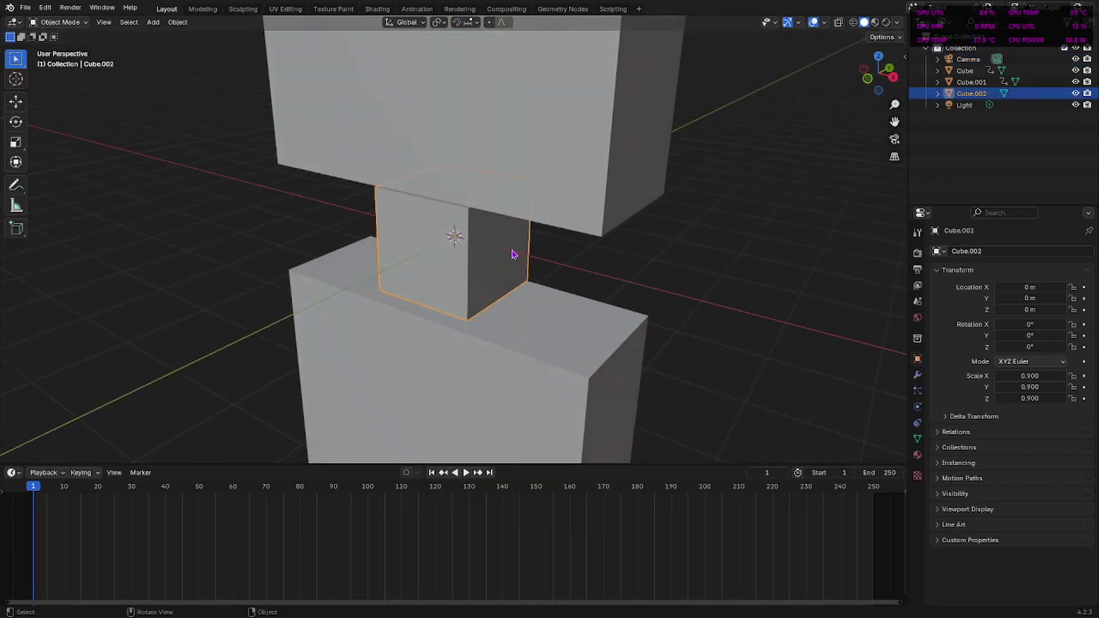
pyautogui.click(917, 407)
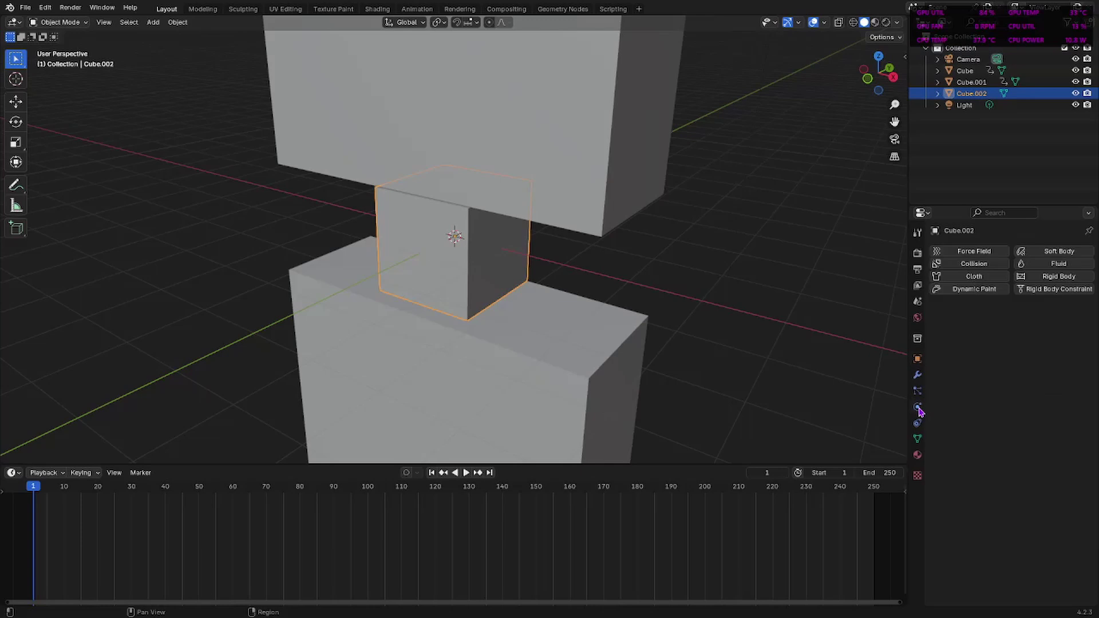
pyautogui.click(612, 361)
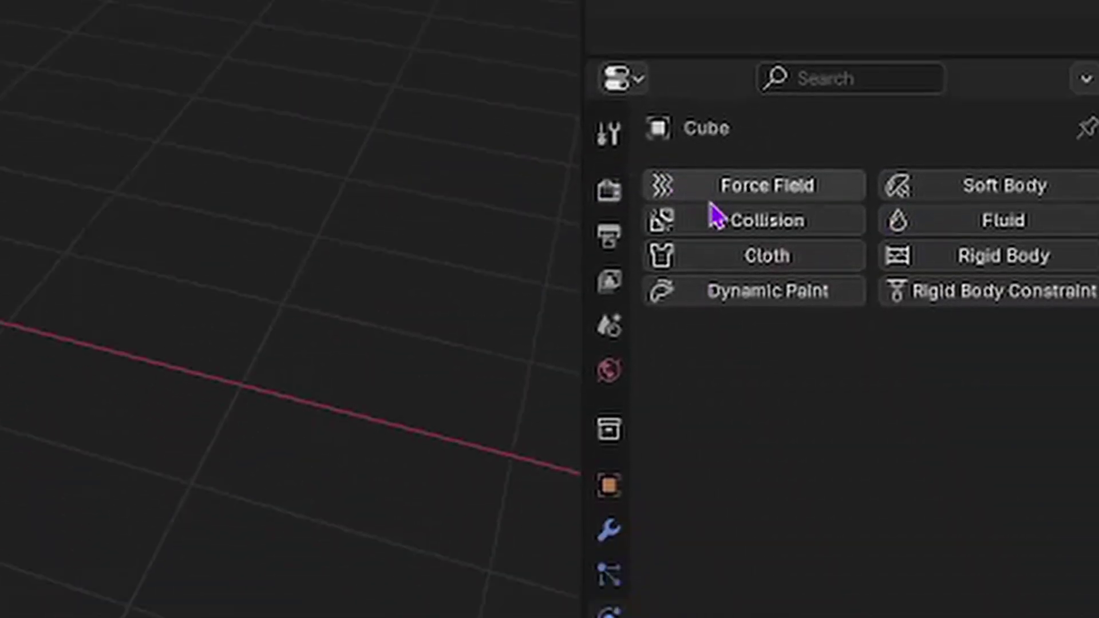
pyautogui.click(716, 217)
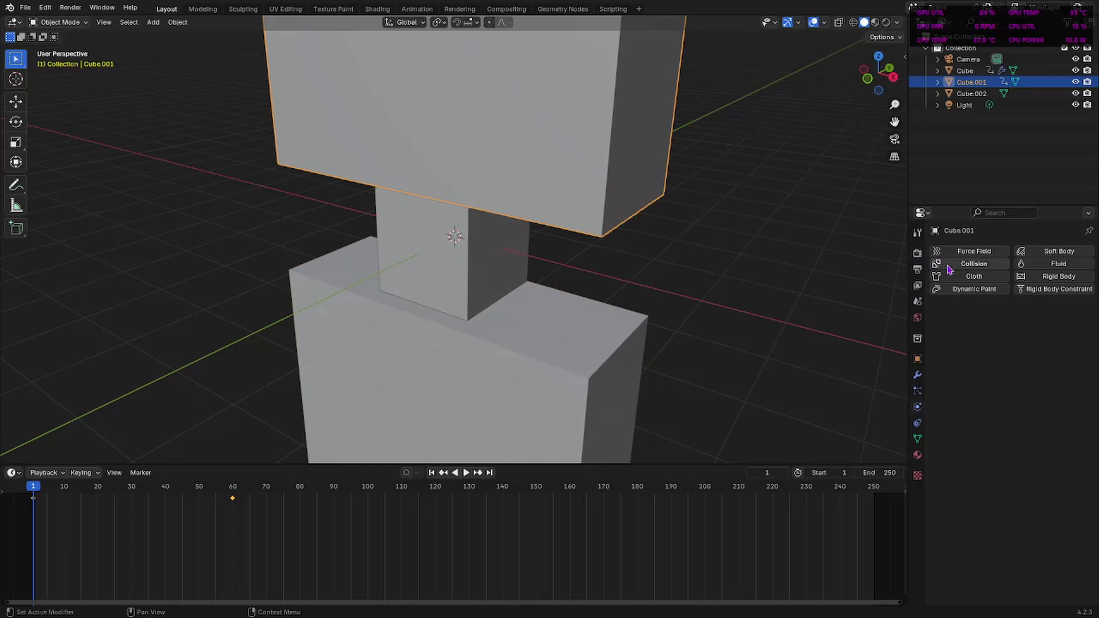
pyautogui.click(674, 191)
# Add Soft Body physics to the small middle cube and turn off its Goal option
pyautogui.click(430, 254)
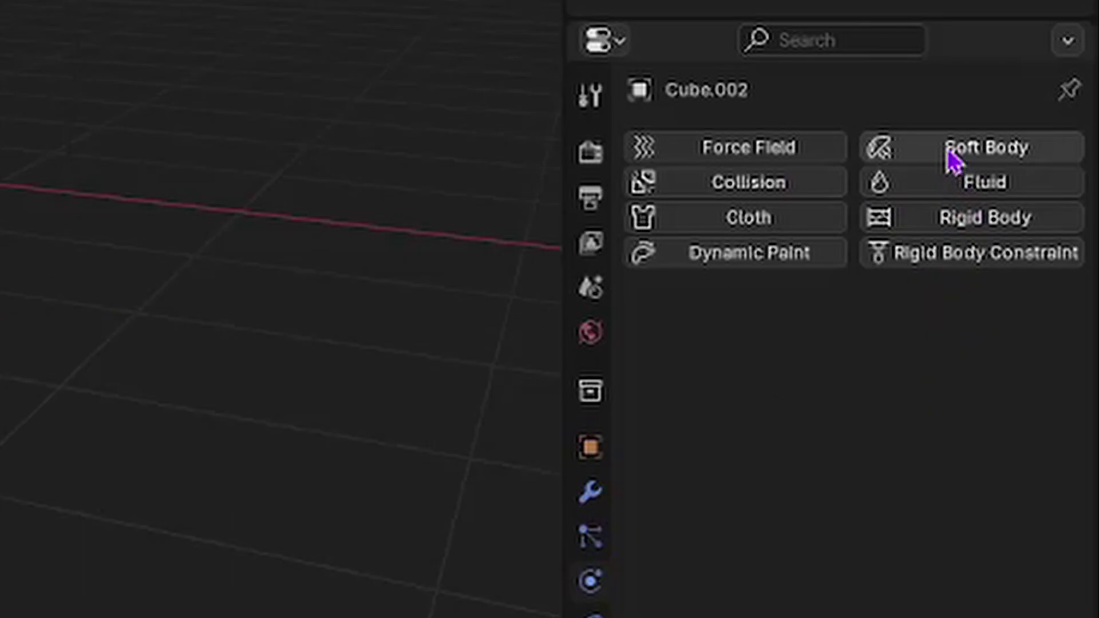
pyautogui.click(948, 152)
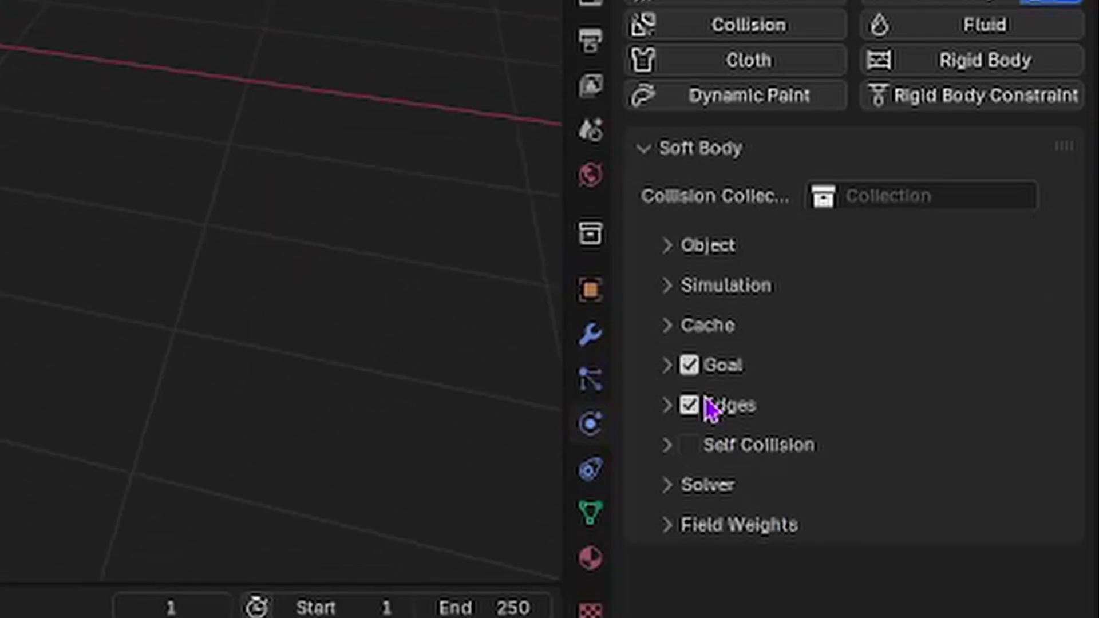
pyautogui.click(689, 367)
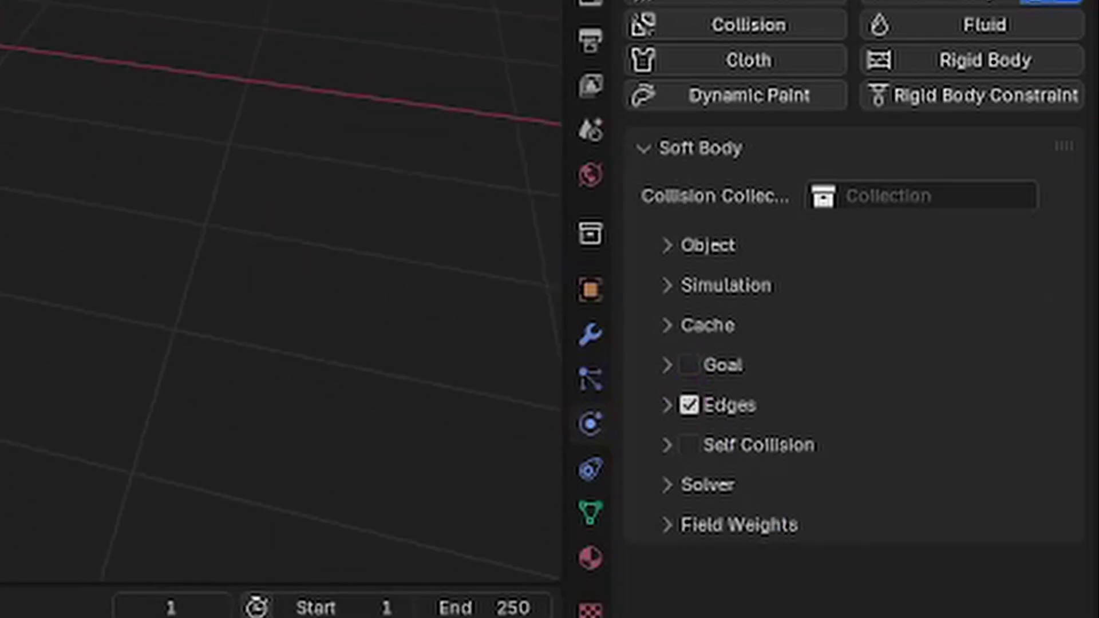
# Enable Edge and Face collision in the soft body's edge settings and turn on Self Collision
pyautogui.click(666, 405)
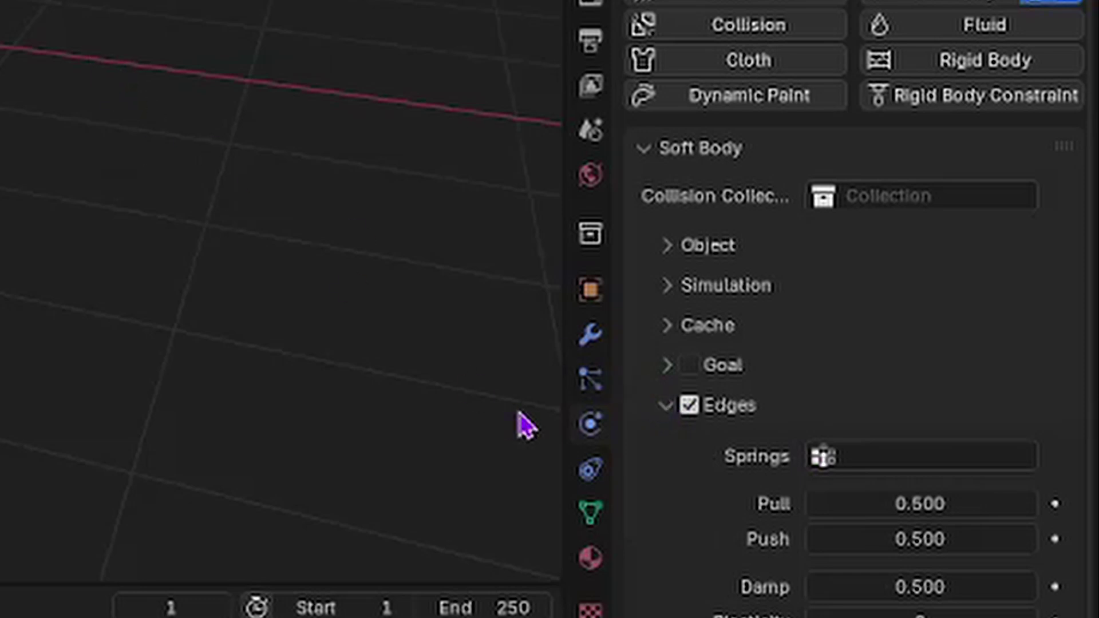
pyautogui.scroll(-1, 699, 543)
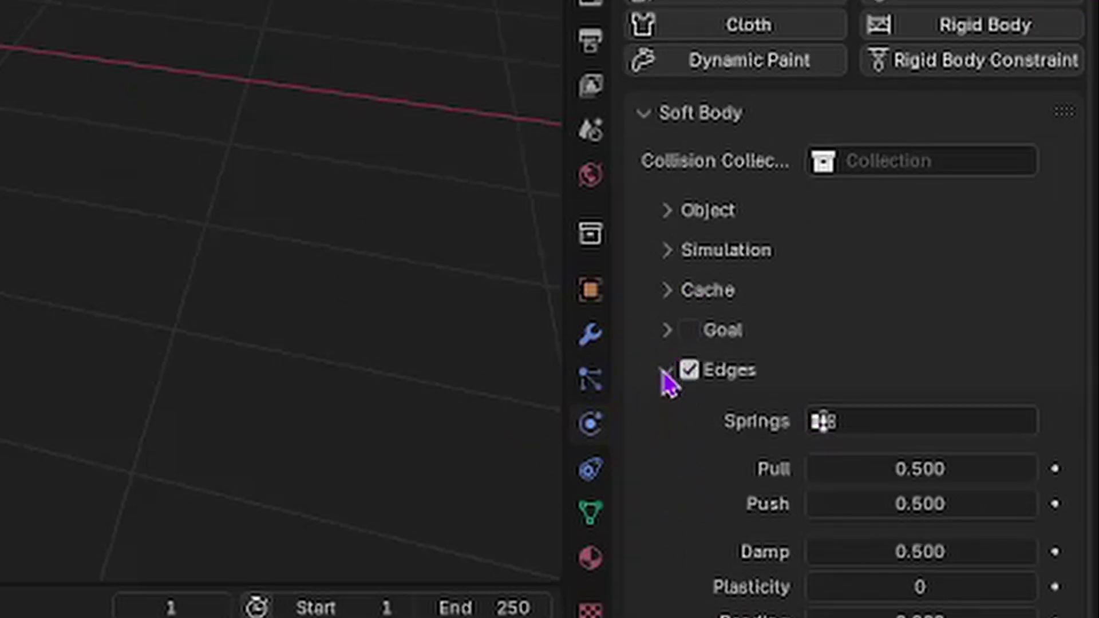
pyautogui.click(816, 330)
pyautogui.click(817, 360)
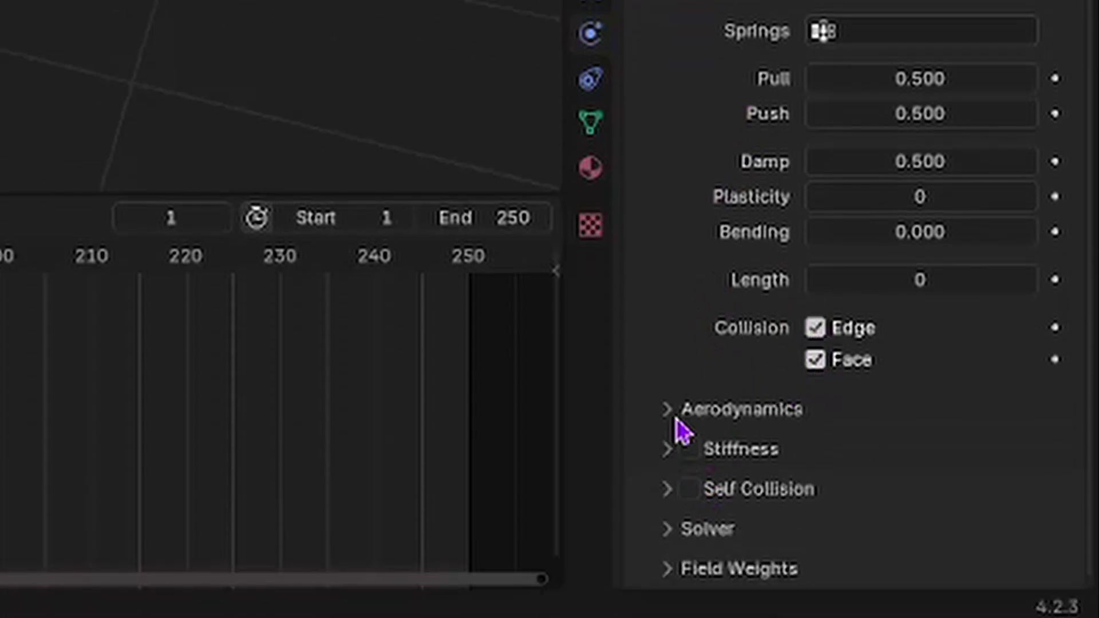
pyautogui.click(707, 492)
pyautogui.click(691, 489)
pyautogui.scroll(-5, 699, 457)
pyautogui.scroll(5, 699, 441)
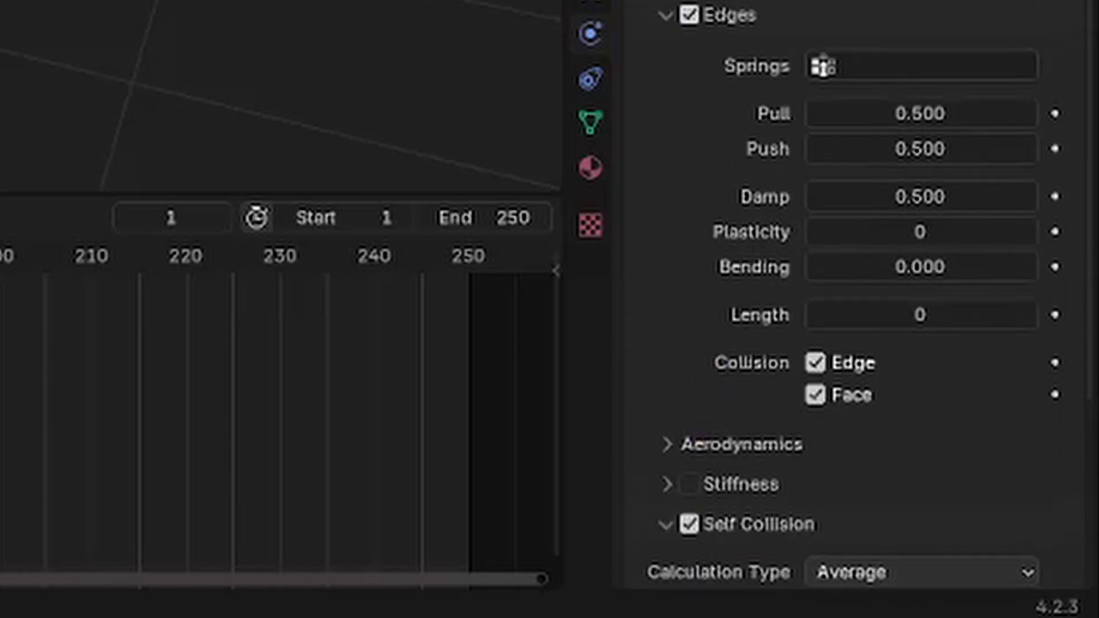
# Set the soft body's edge Plasticity to 100 and Bending to 2
pyautogui.scroll(5, 858, 309)
pyautogui.scroll(-5, 858, 309)
pyautogui.click(885, 221)
pyautogui.write('100')
pyautogui.click(862, 264)
pyautogui.write('2')
pyautogui.press('Return')
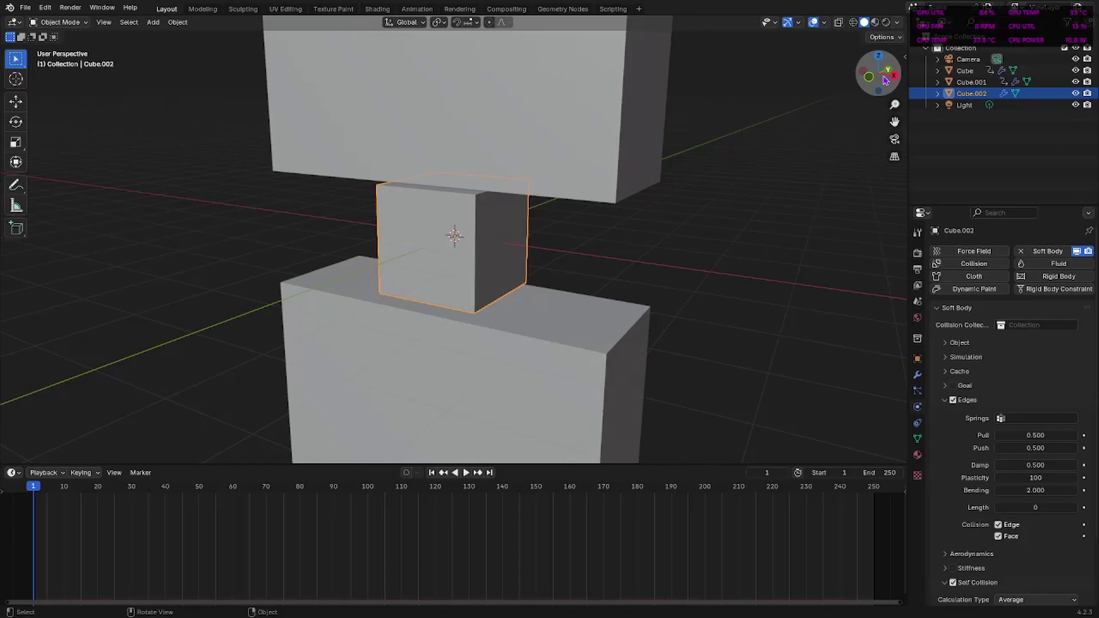
pyautogui.moveTo(625, 173); pyautogui.dragTo(676, 174, button='middle')
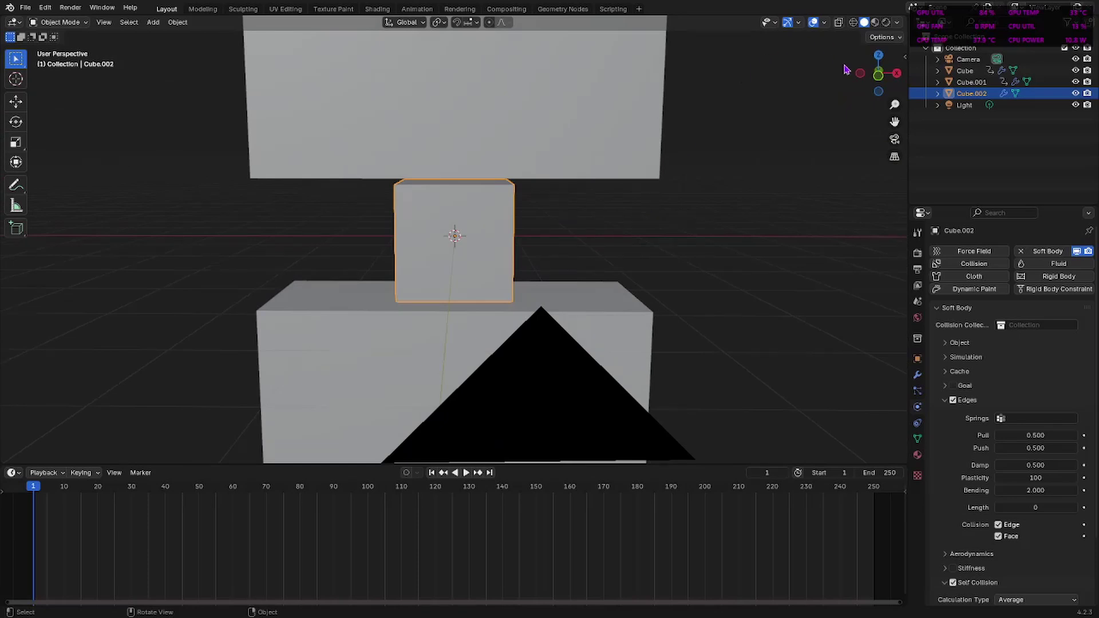
pyautogui.moveTo(884, 73); pyautogui.dragTo(841, 74)
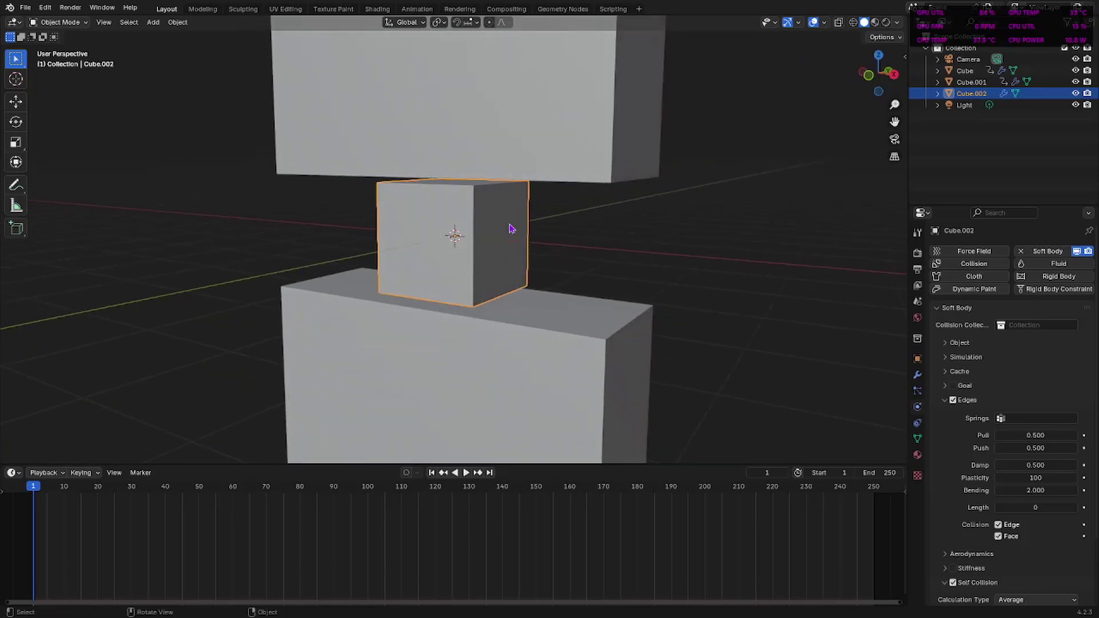
# Subdivide the whole mesh of the small middle cube three times and apply Shade Auto Smooth to it
pyautogui.press('Tab')
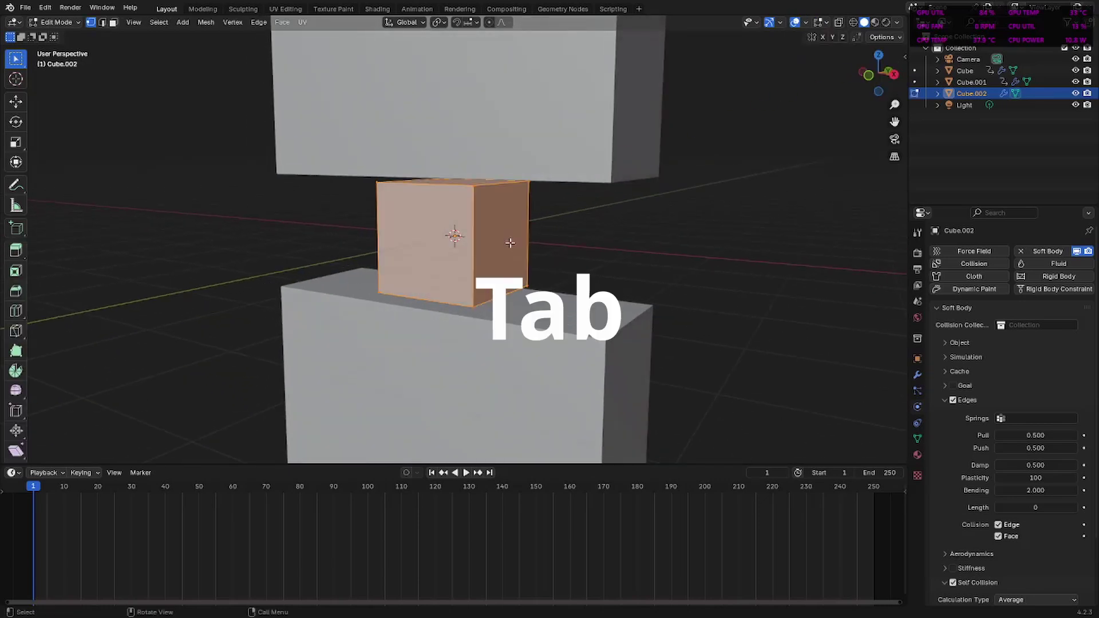
pyautogui.rightClick(535, 262)
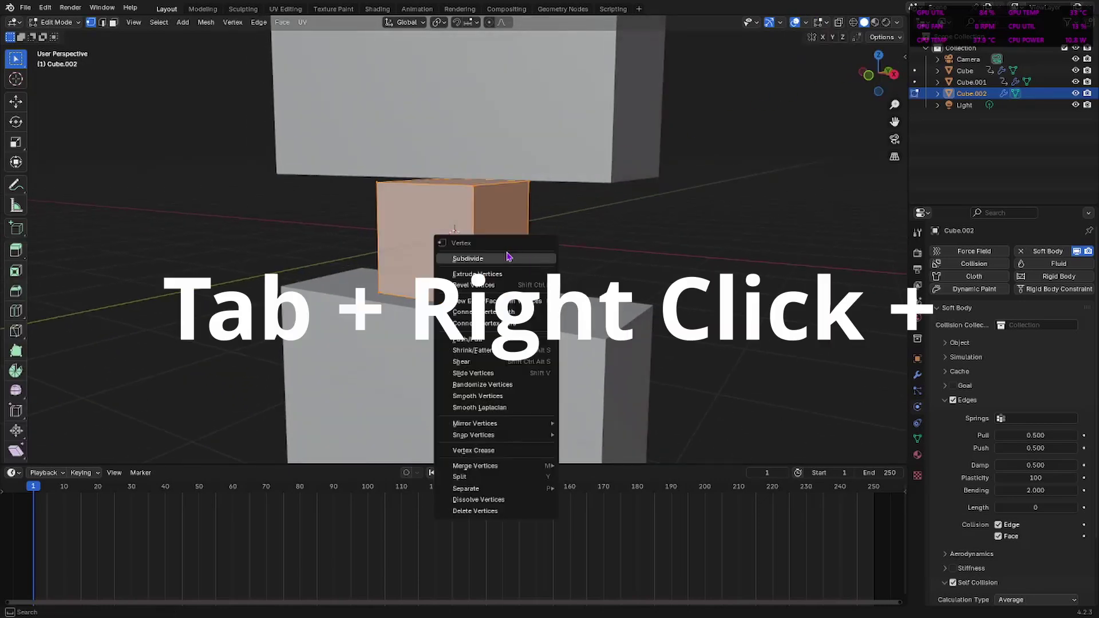
pyautogui.press('s')
pyautogui.click(509, 262)
pyautogui.rightClick(508, 262)
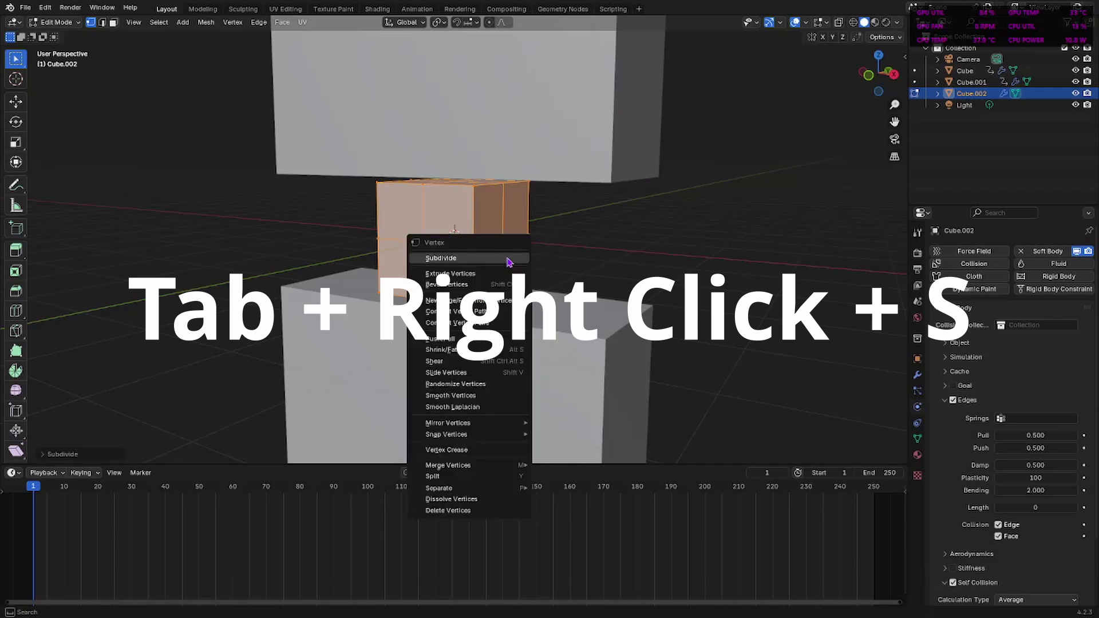
pyautogui.click(509, 258)
pyautogui.rightClick(508, 262)
pyautogui.click(508, 258)
pyautogui.press('Tab')
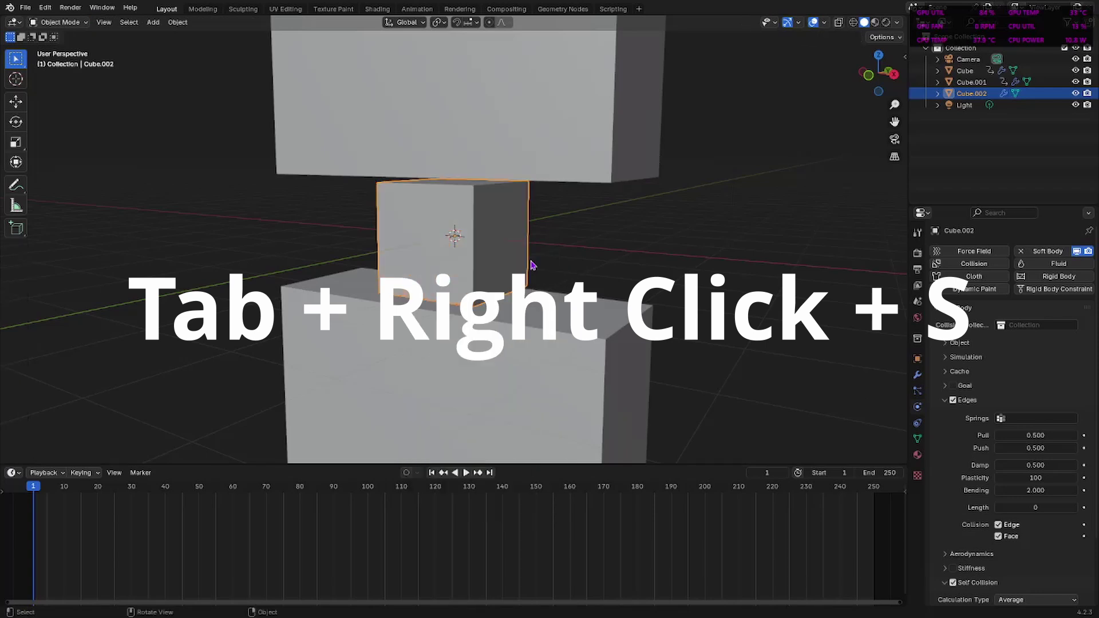
pyautogui.press('Tab')
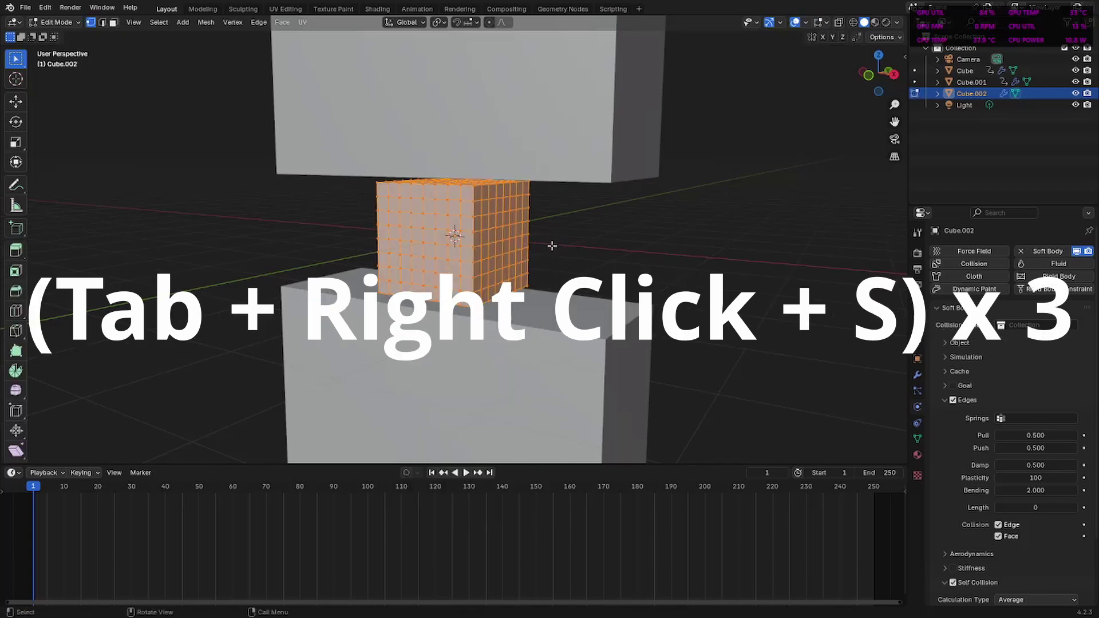
pyautogui.press('Tab')
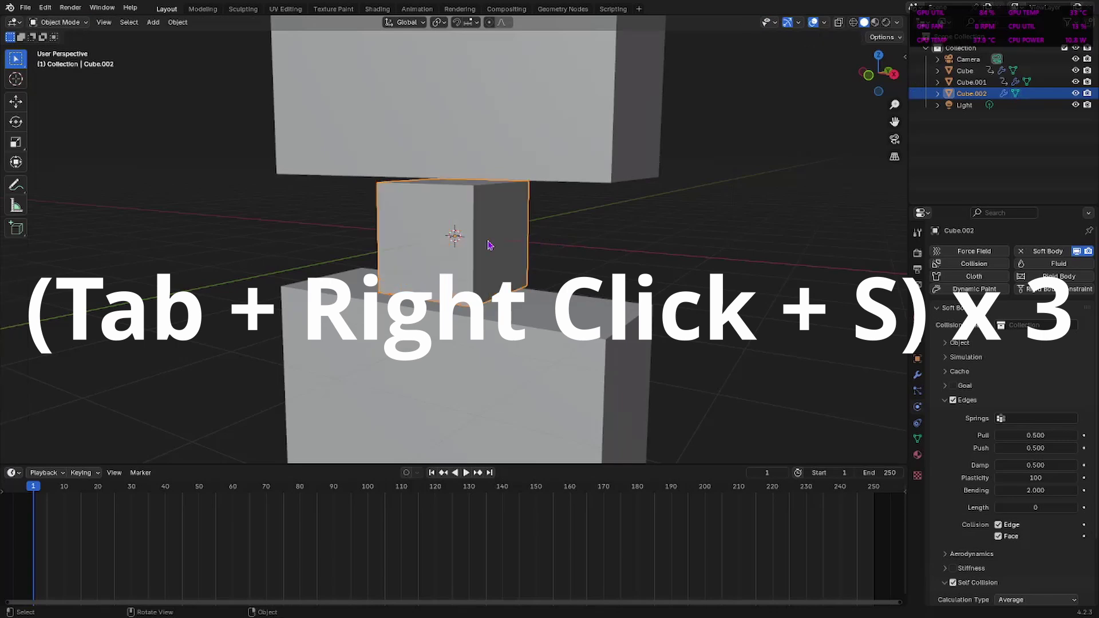
pyautogui.rightClick(493, 245)
pyautogui.click(483, 251)
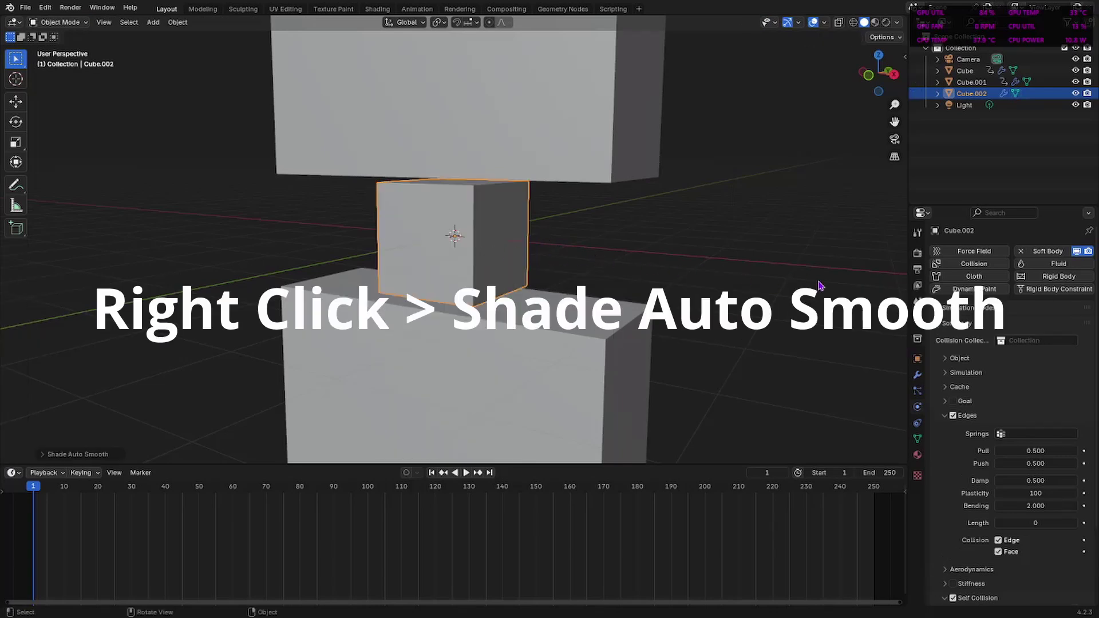
# Set the soft body cache's end frame to 60 and bake the simulation
pyautogui.scroll(-4, 950, 383)
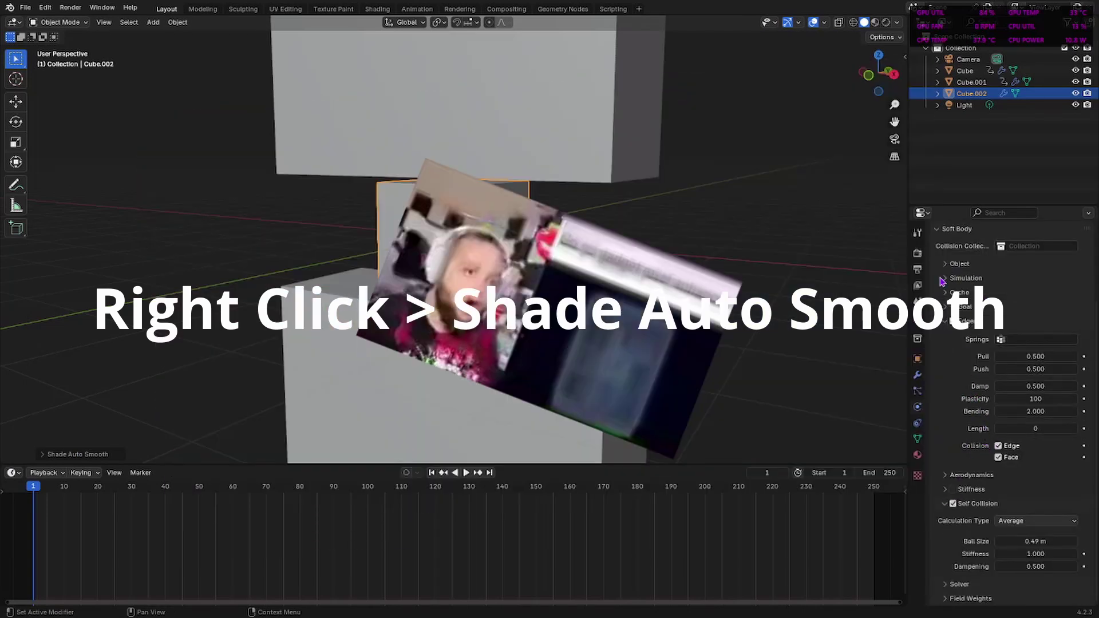
pyautogui.click(950, 293)
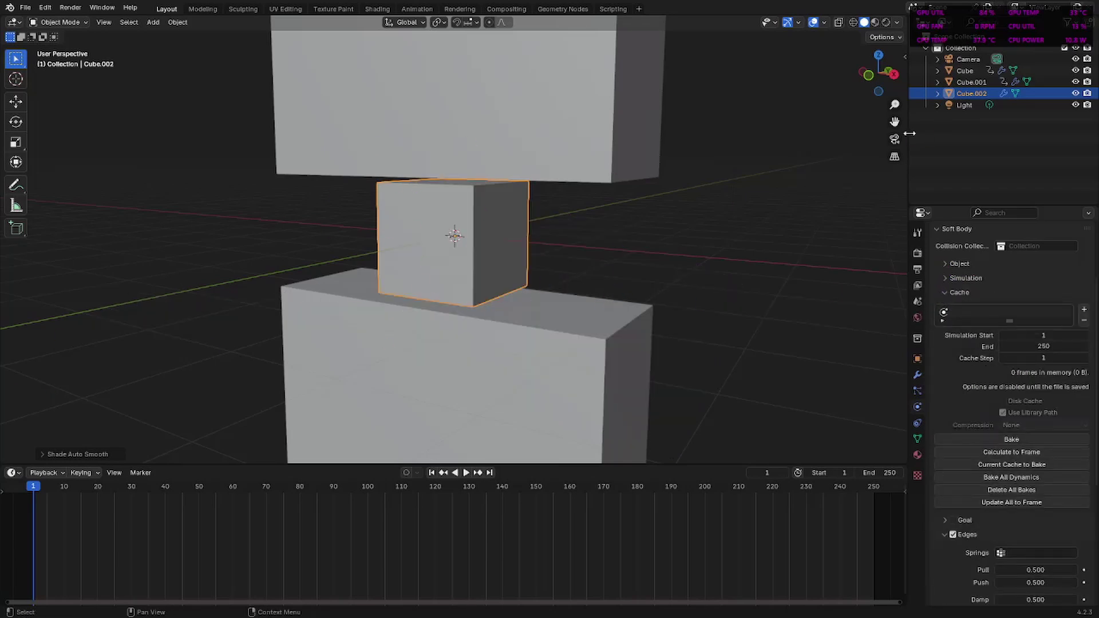
pyautogui.moveTo(709, 264); pyautogui.dragTo(697, 215, button='middle')
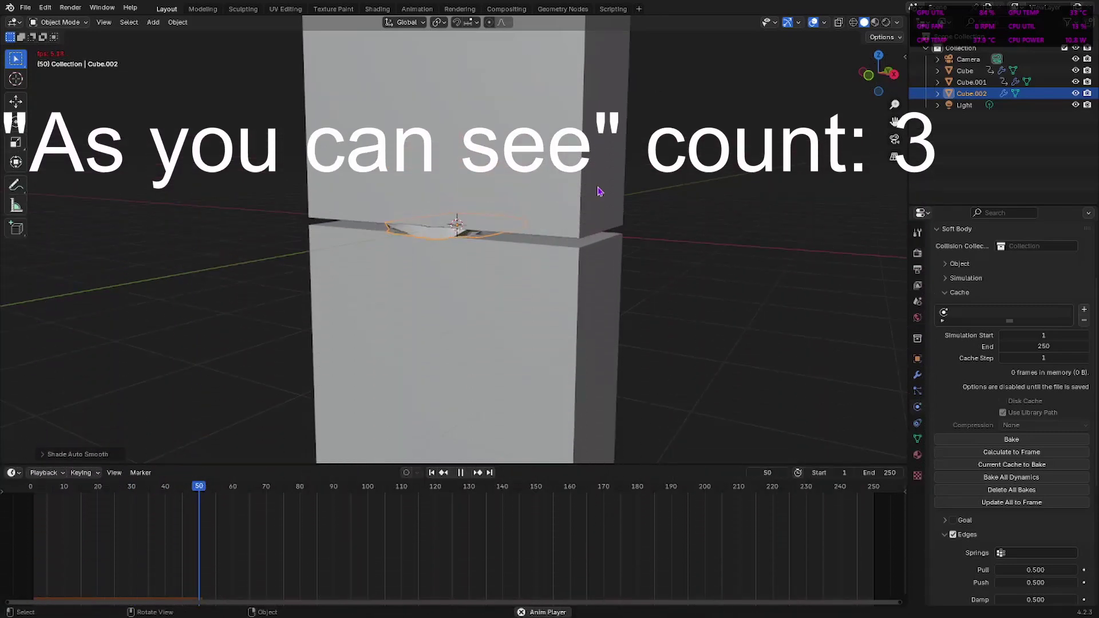
pyautogui.press('Escape')
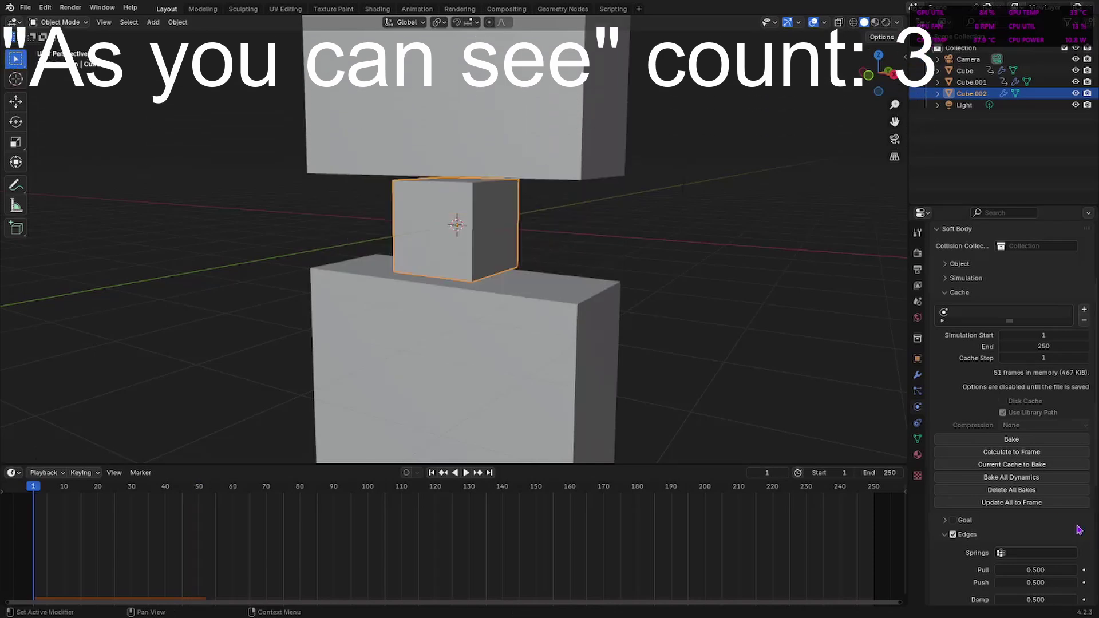
pyautogui.click(1050, 346)
pyautogui.write('600')
pyautogui.press('Return')
pyautogui.click(999, 439)
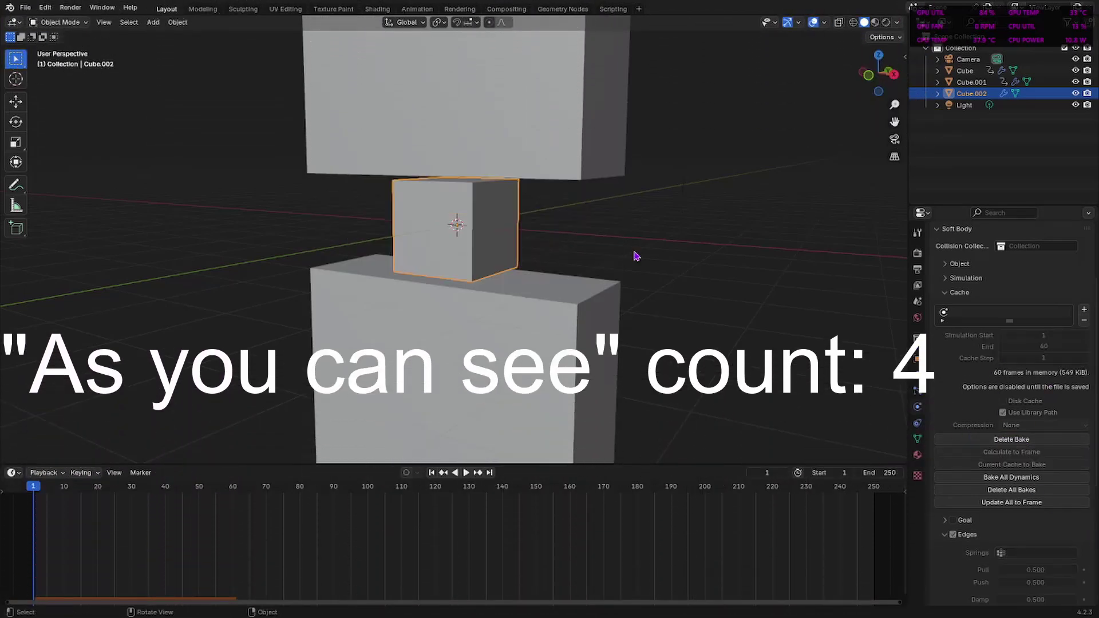
# Play back the baked crush animation and return to the first frame
pyautogui.press('space')
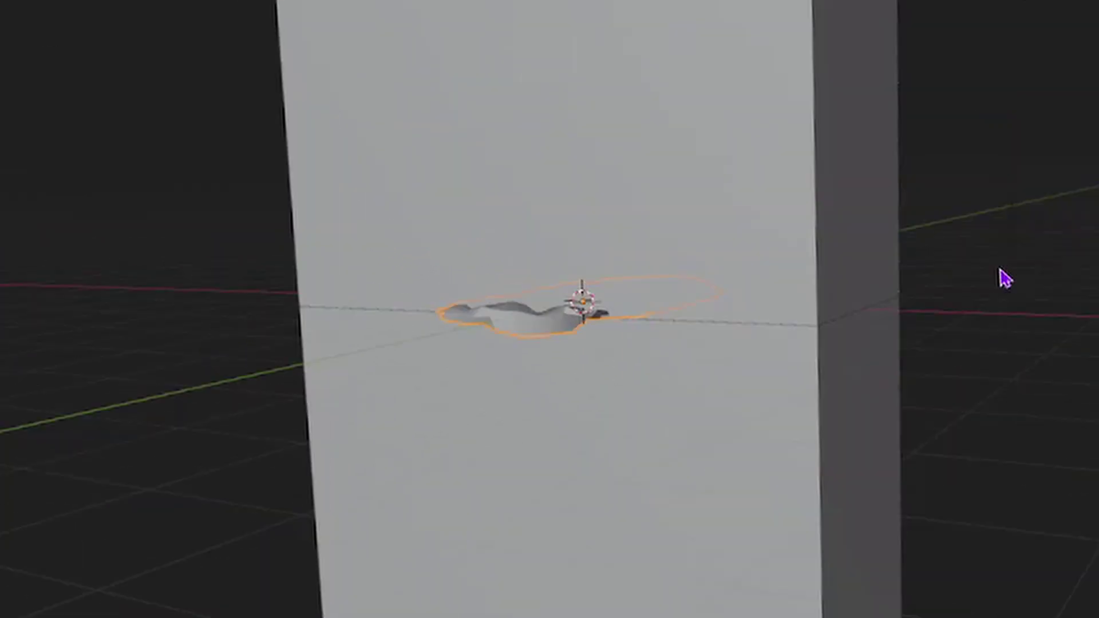
pyautogui.press('space')
pyautogui.hotkey('shift', 'Left')
# Reapply Shade Auto Smooth to the middle cube in the camera view and play the animation back from the first frame
pyautogui.moveTo(878, 73); pyautogui.dragTo(1090, 53)
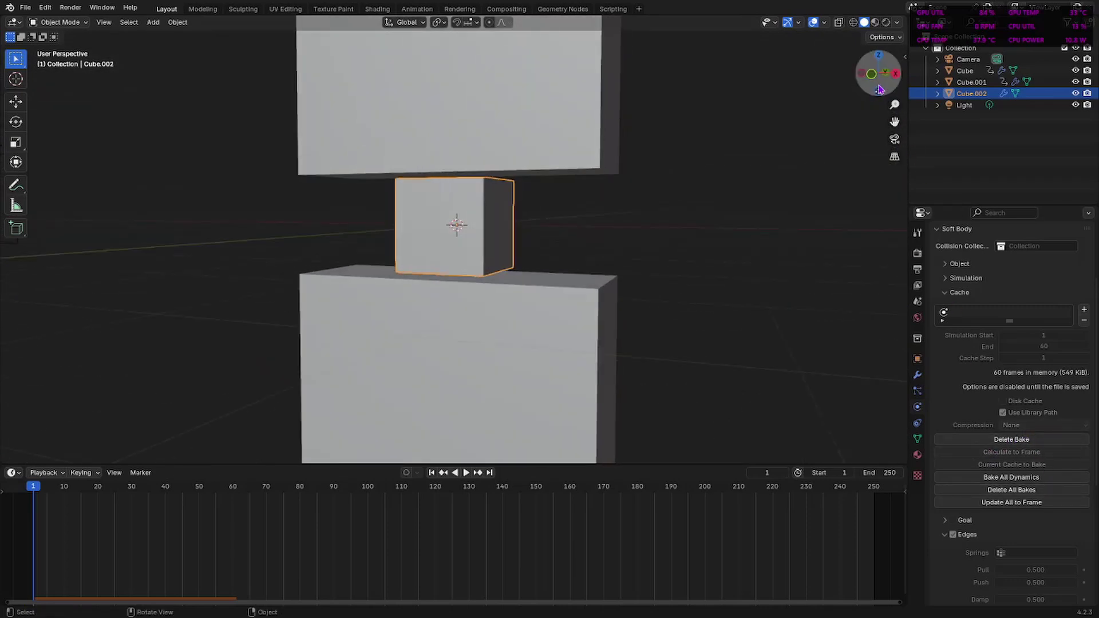
pyautogui.moveTo(879, 88); pyautogui.dragTo(884, 156)
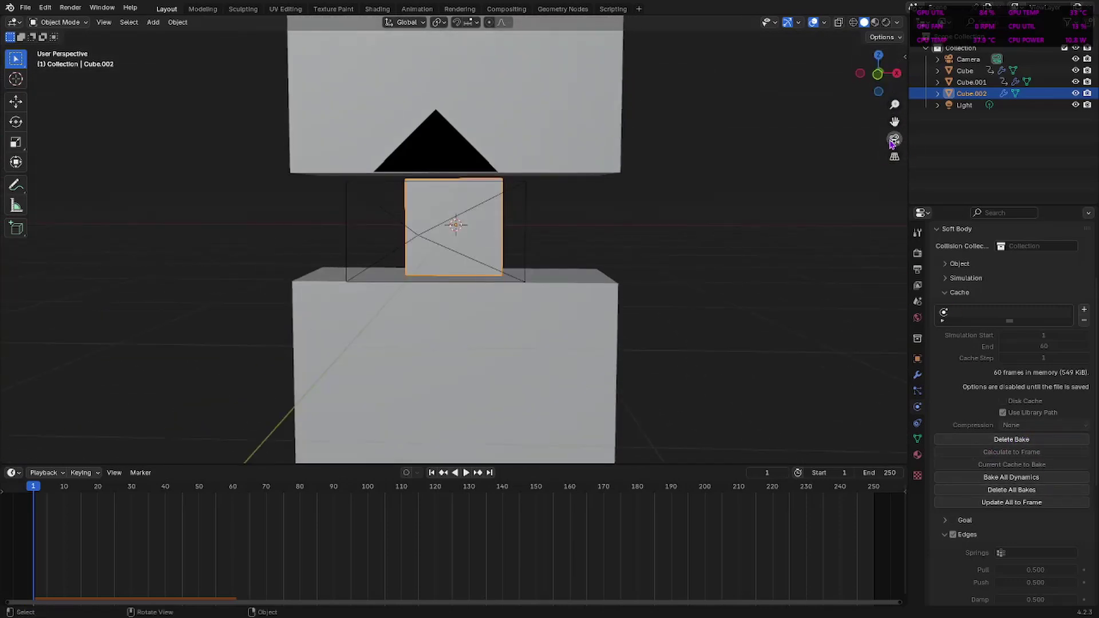
pyautogui.click(893, 141)
pyautogui.rightClick(472, 238)
pyautogui.click(475, 233)
pyautogui.press('space')
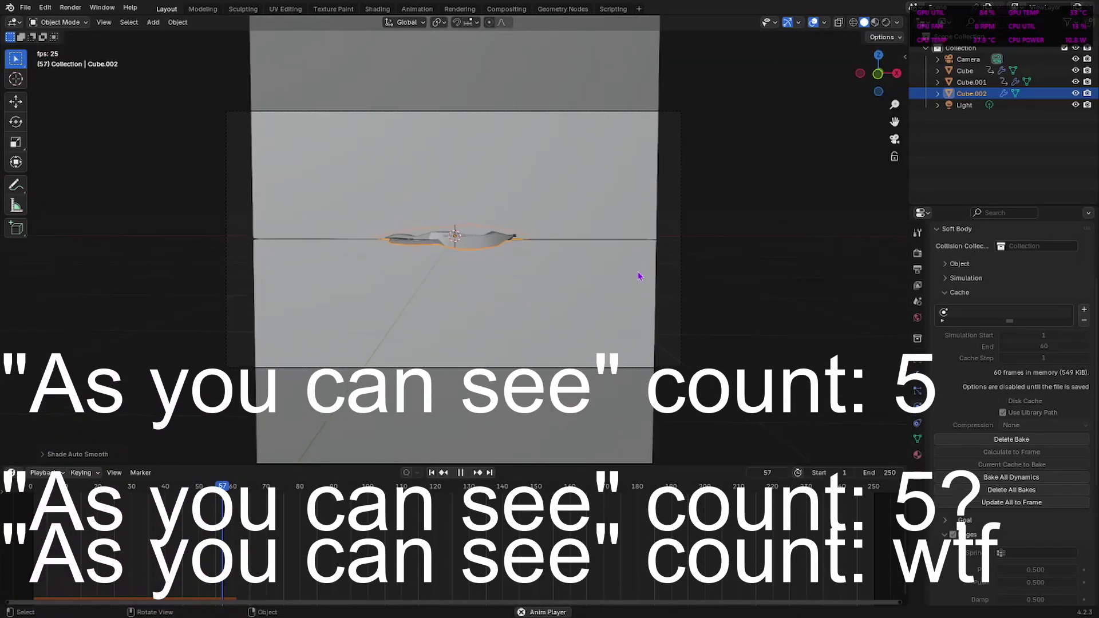
pyautogui.press('space')
pyautogui.hotkey('shift', 'Left')
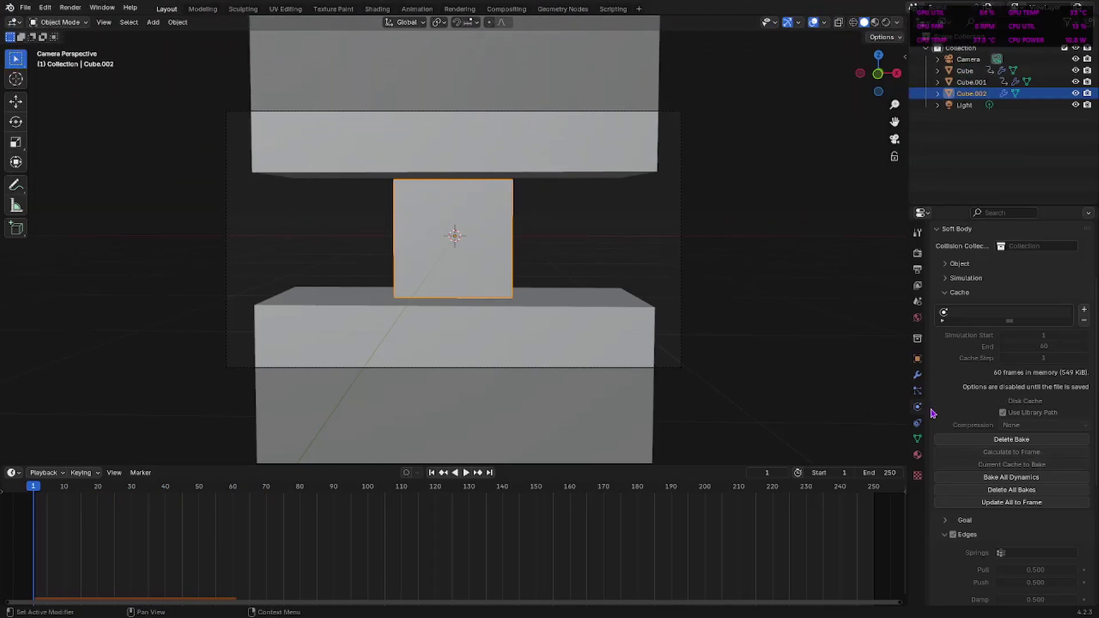
# Review the middle cube's soft body cache, edge and self-collision settings
pyautogui.scroll(-8, 946, 398)
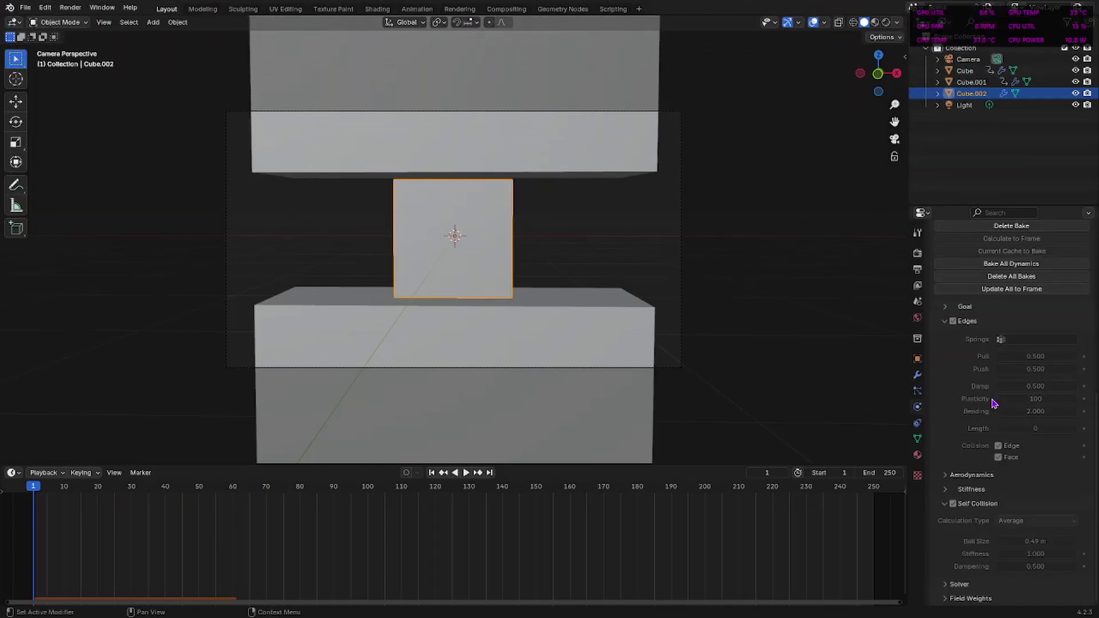
pyautogui.scroll(8, 991, 404)
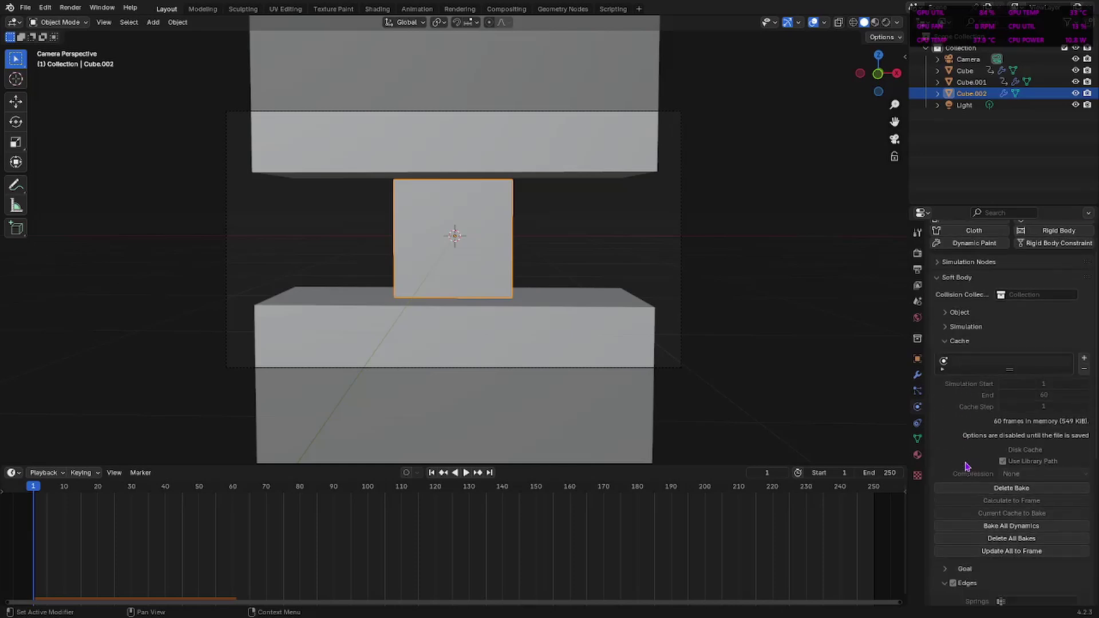
pyautogui.scroll(-5, 953, 492)
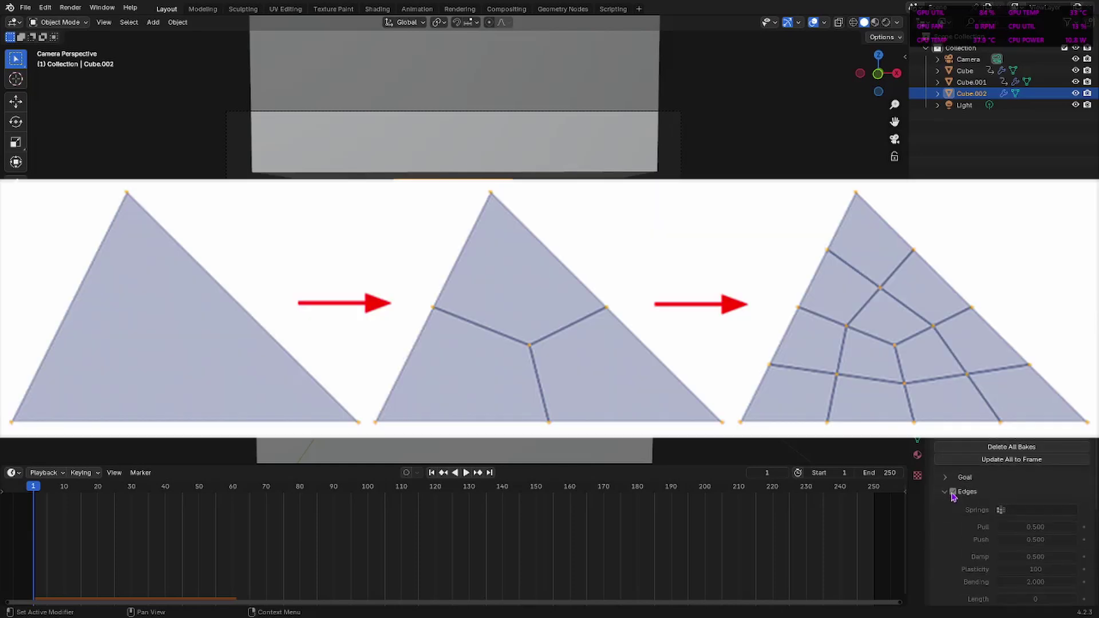
pyautogui.scroll(1, 952, 445)
pyautogui.scroll(-7, 950, 442)
pyautogui.scroll(5, 941, 432)
pyautogui.scroll(-5, 938, 446)
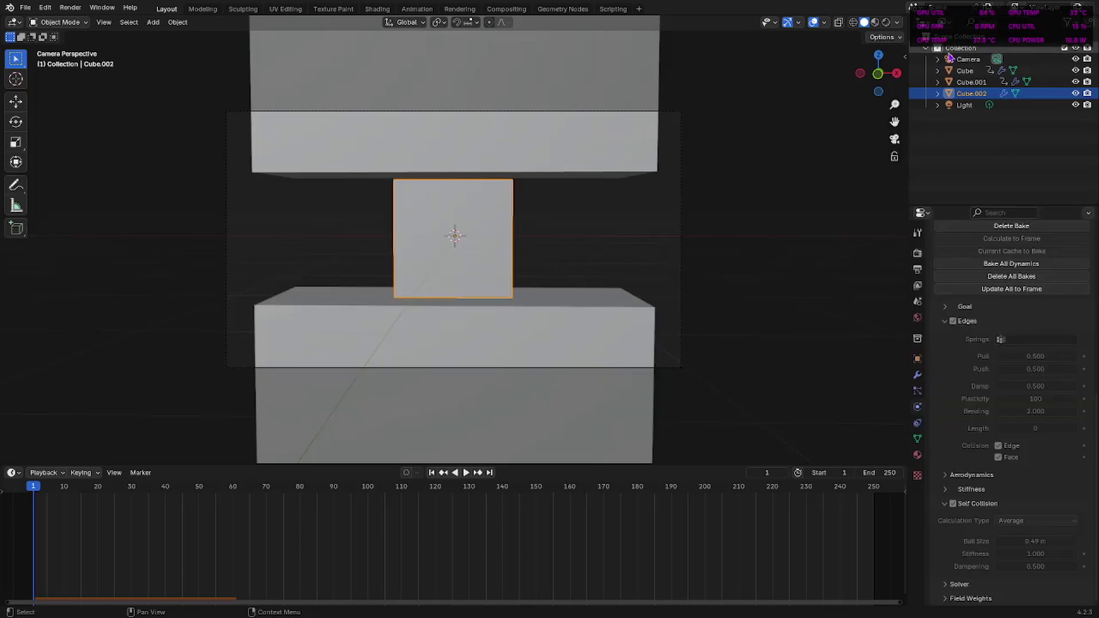
pyautogui.moveTo(878, 73); pyautogui.dragTo(853, 71)
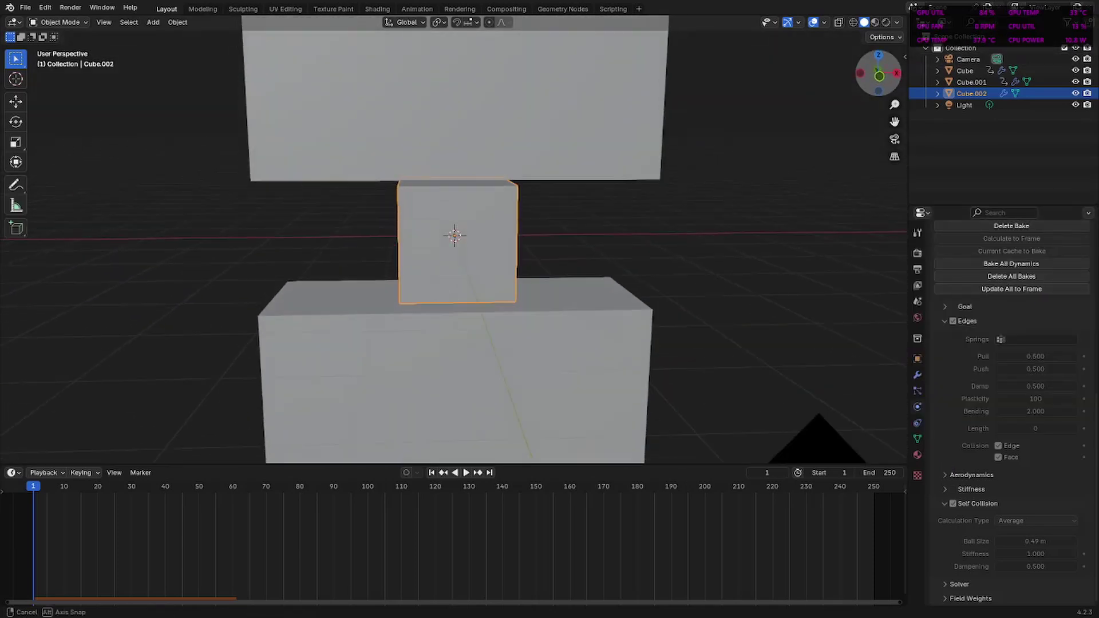
pyautogui.moveTo(675, 166); pyautogui.dragTo(740, 158, button='middle')
pyautogui.scroll(-5, 790, 147)
pyautogui.click(795, 142)
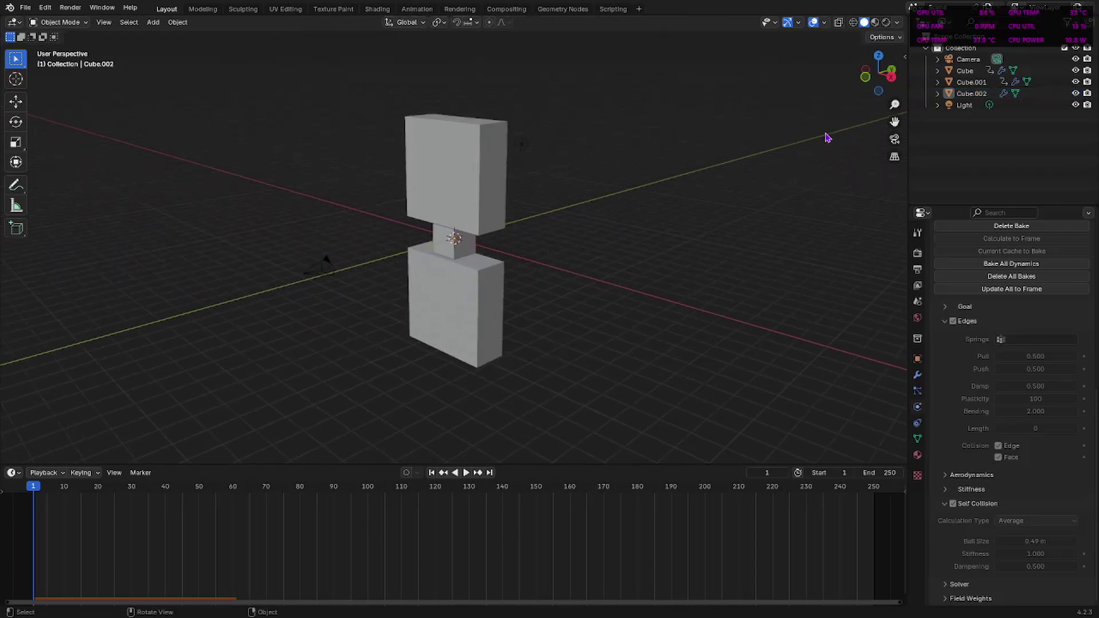
pyautogui.click(892, 140)
pyautogui.click(576, 155)
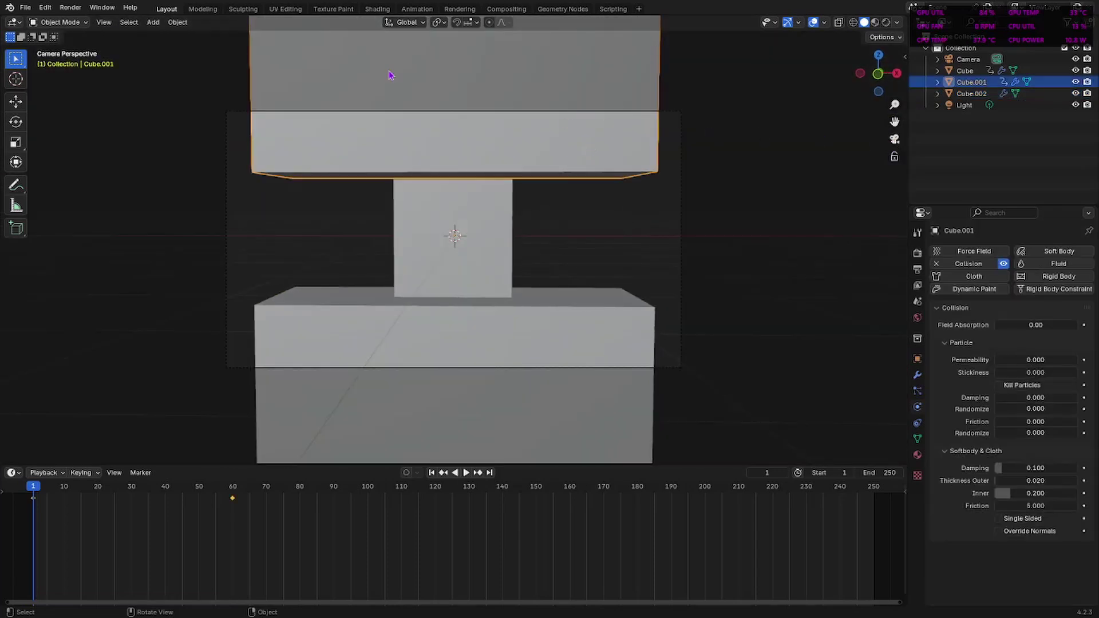
pyautogui.click(84, 10)
pyautogui.click(80, 21)
pyautogui.moveTo(876, 77); pyautogui.dragTo(782, 198)
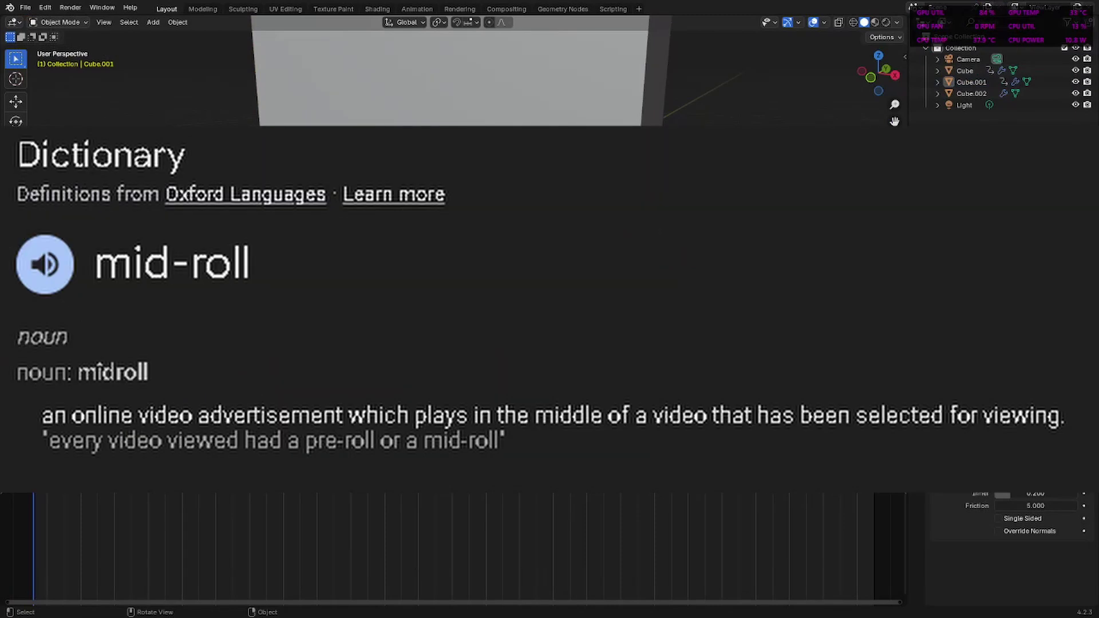
# Switch the viewport to rendered shading and delete the existing light beside the upper press block
pyautogui.click(886, 23)
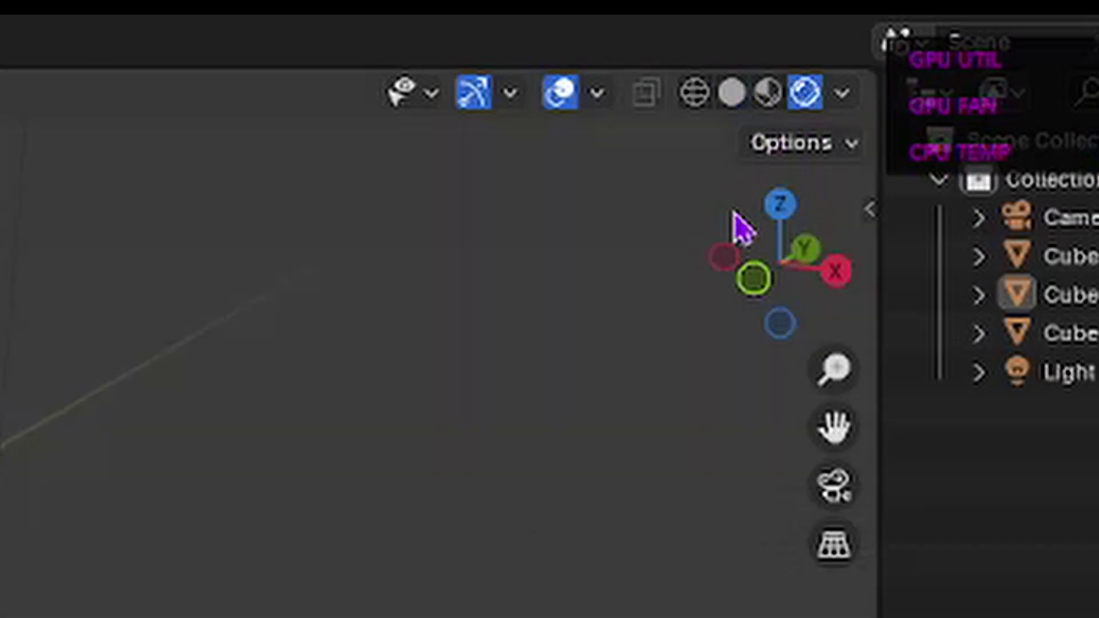
pyautogui.moveTo(832, 216); pyautogui.dragTo(701, 307)
pyautogui.scroll(-5, 641, 146)
pyautogui.click(531, 147)
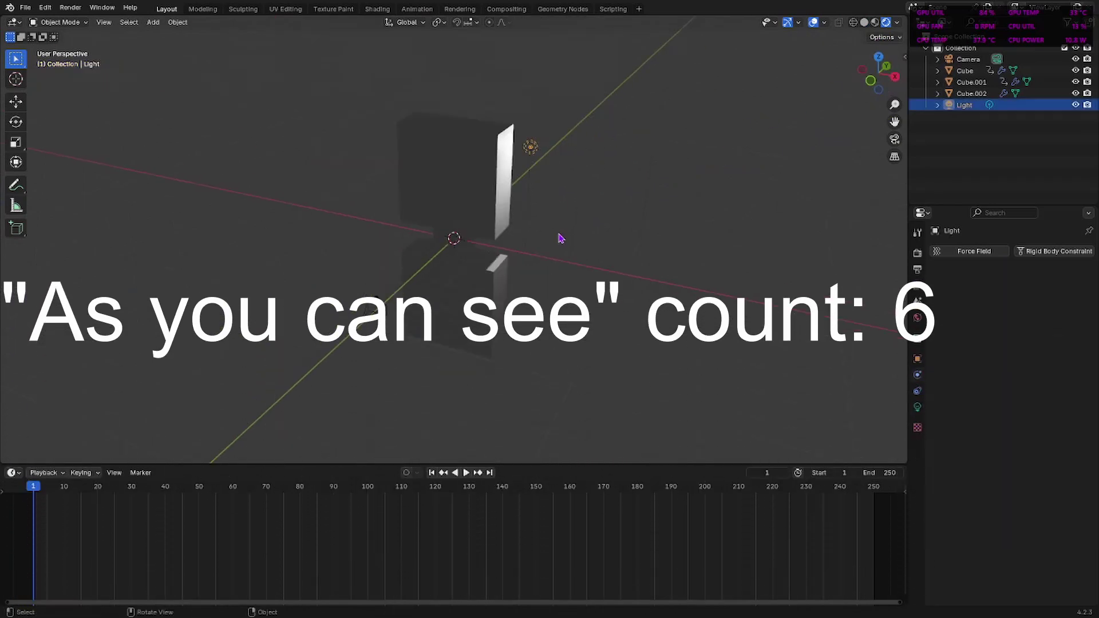
pyautogui.press('x')
pyautogui.press('d')
# Add an area light and move it about 3 m in the negative Y direction, in front of the press
pyautogui.hotkey('shift', 'a')
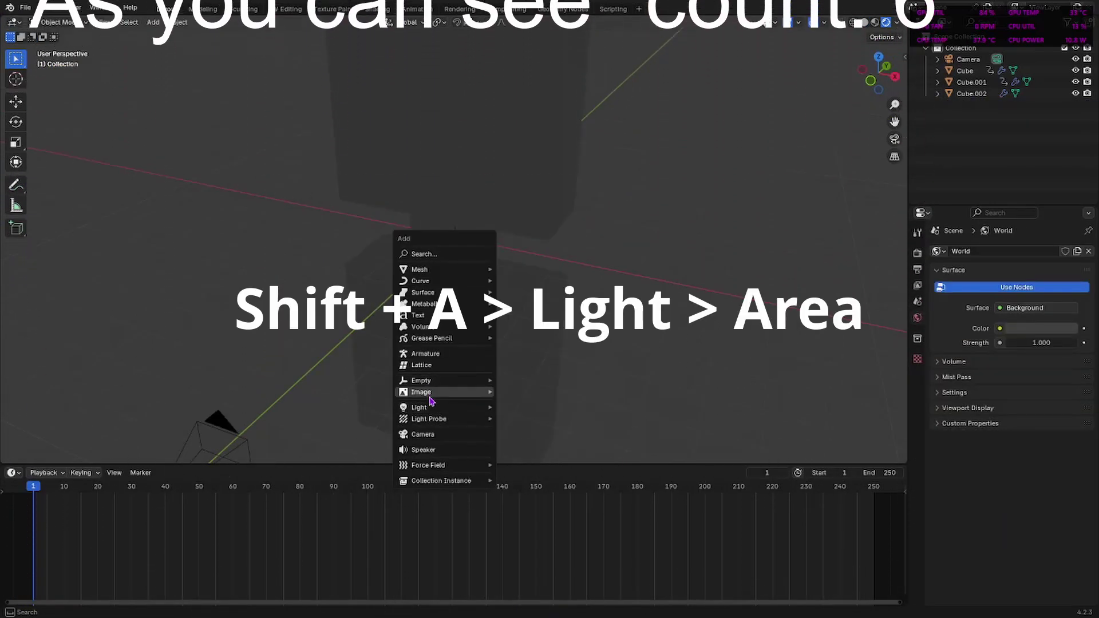
pyautogui.moveTo(444, 408)
pyautogui.click(527, 447)
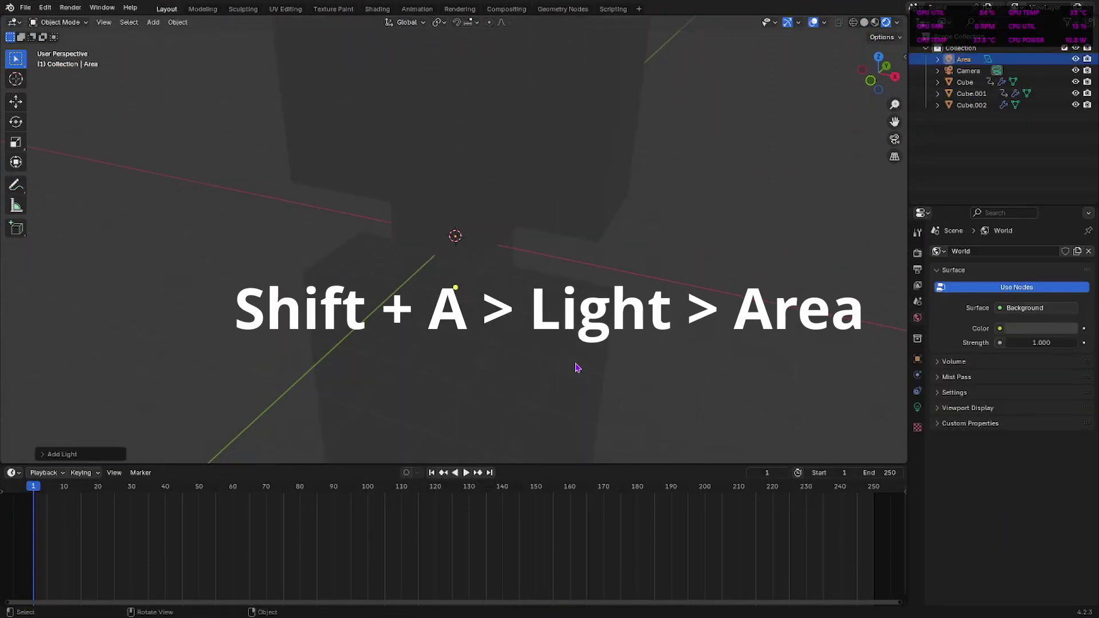
pyautogui.moveTo(878, 71); pyautogui.dragTo(725, 224)
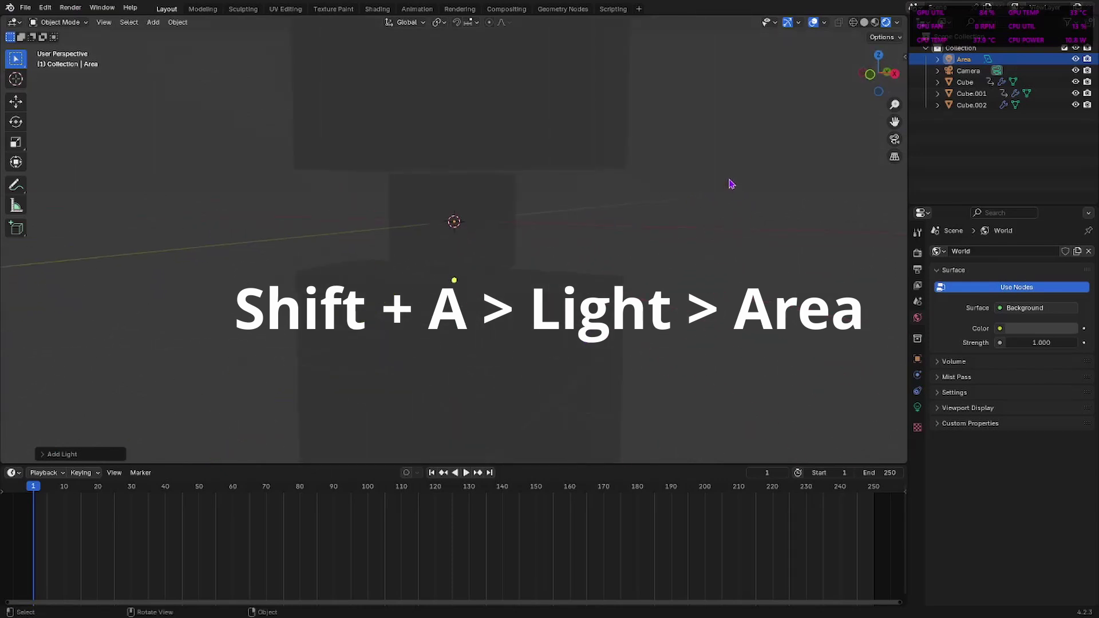
pyautogui.press('g')
pyautogui.press('y')
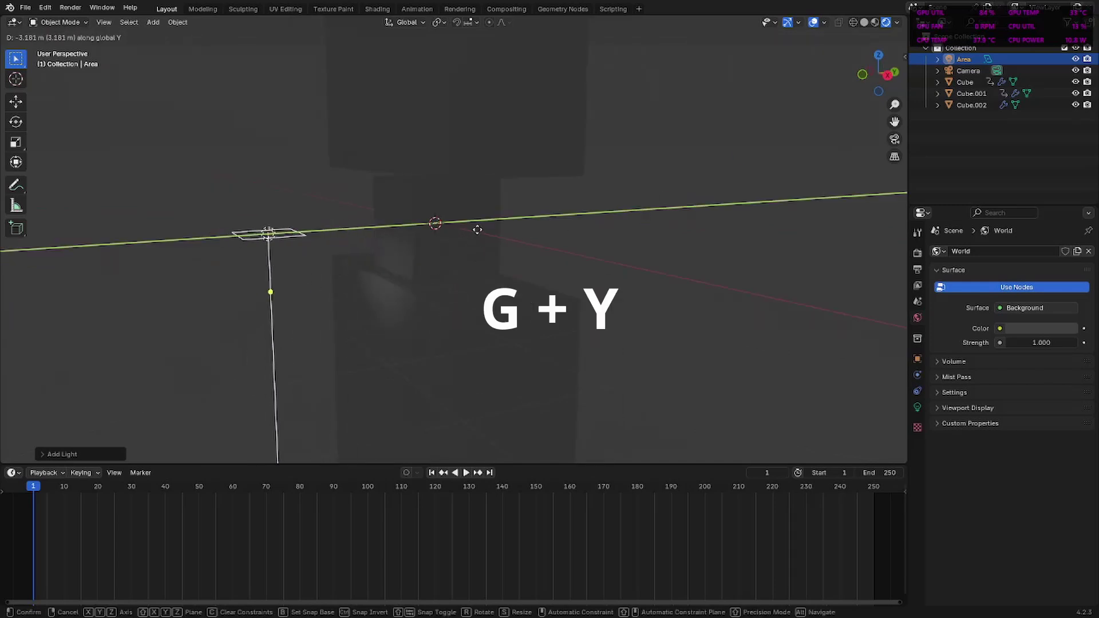
pyautogui.click(483, 227)
# Rotate the area light 90° about the X axis so it faces the press
pyautogui.write('rx')
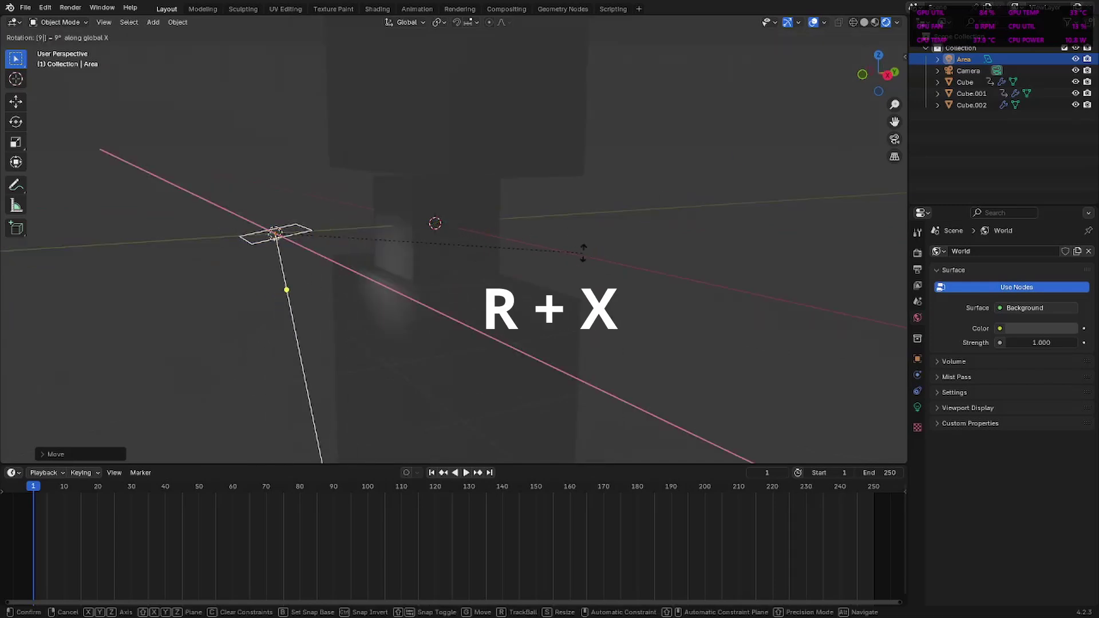
pyautogui.write('90')
pyautogui.press('Return')
# Set the area light's power to 100 W
pyautogui.moveTo(694, 171); pyautogui.dragTo(801, 240, button='middle')
pyautogui.click(917, 408)
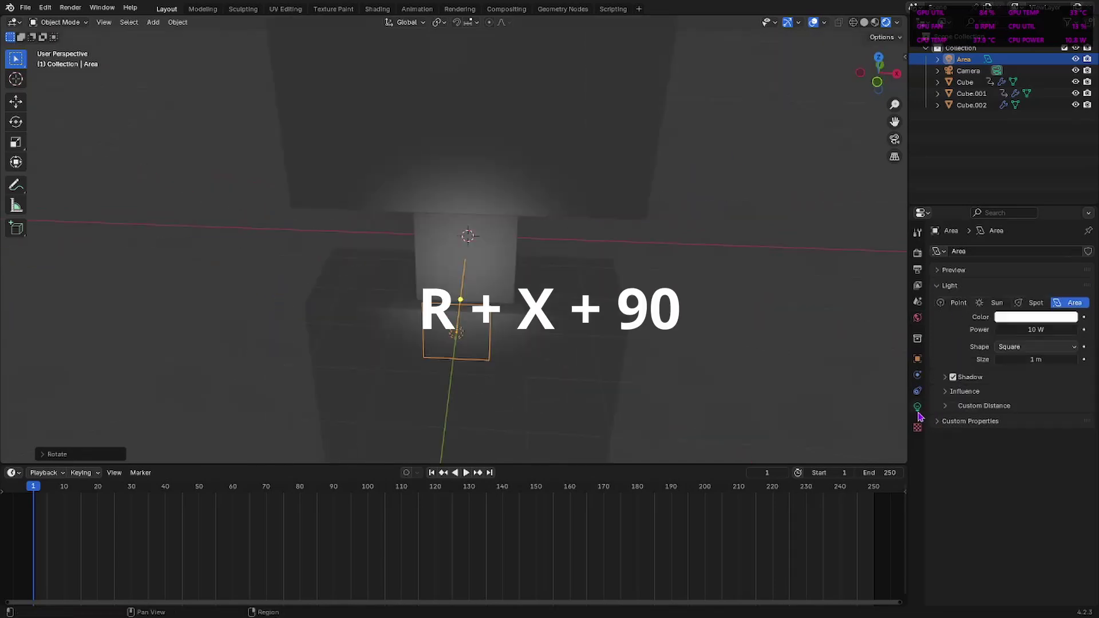
pyautogui.click(1039, 330)
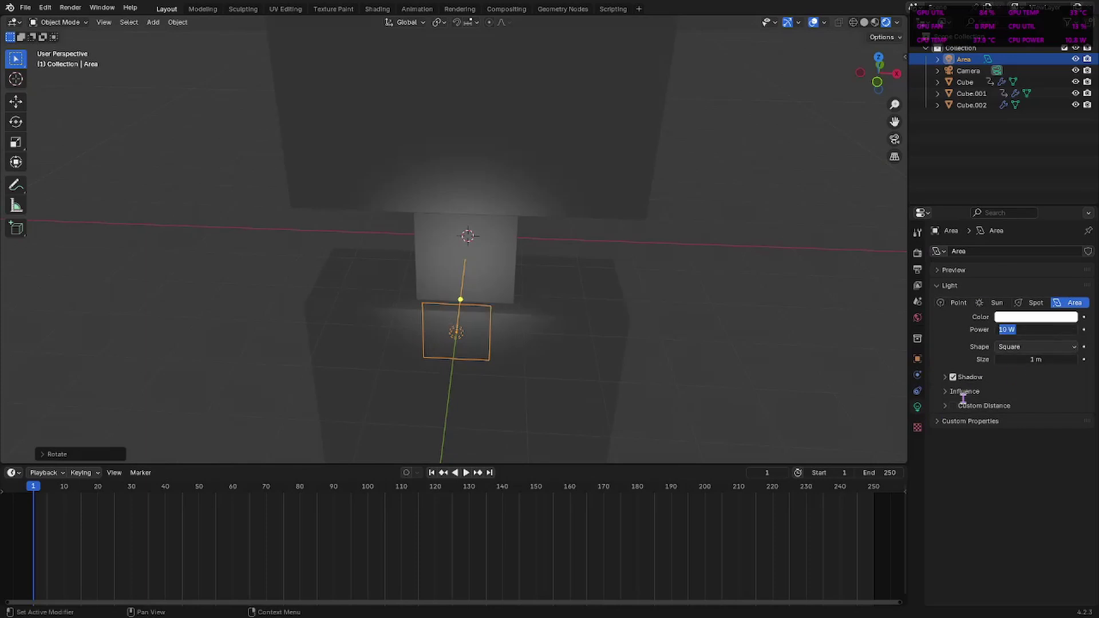
pyautogui.press('Return')
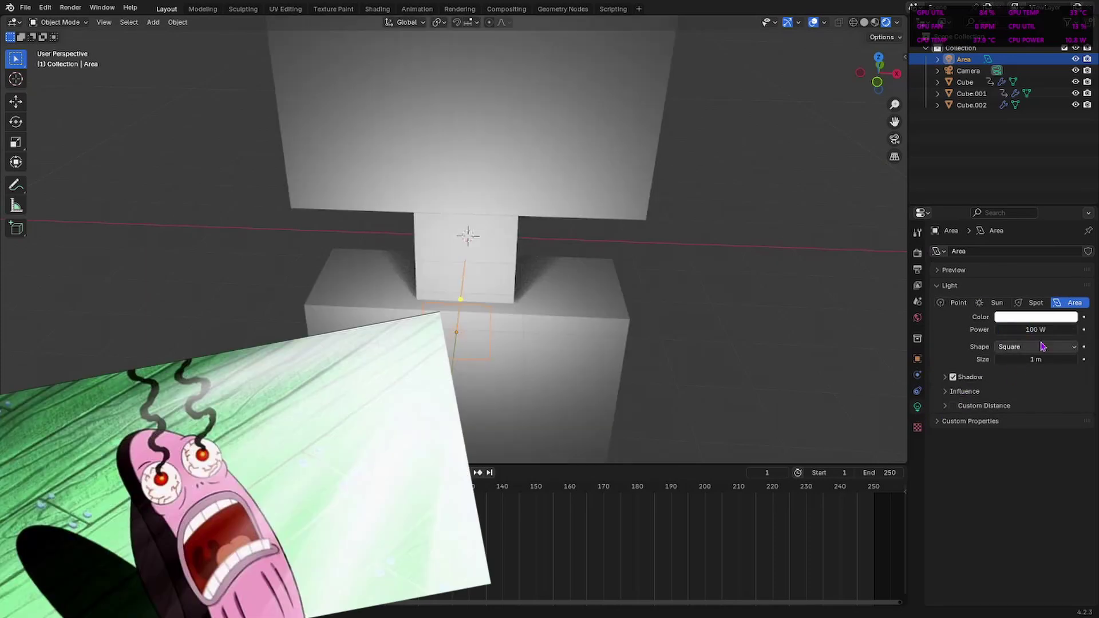
# Move the area light farther from the press along the negative Y axis and check the result through the camera
pyautogui.moveTo(878, 74)
pyautogui.mouseDown()
pyautogui.moveTo(916, 70)
pyautogui.moveTo(892, 71)
pyautogui.mouseUp()
pyautogui.press('g')
pyautogui.press('y')
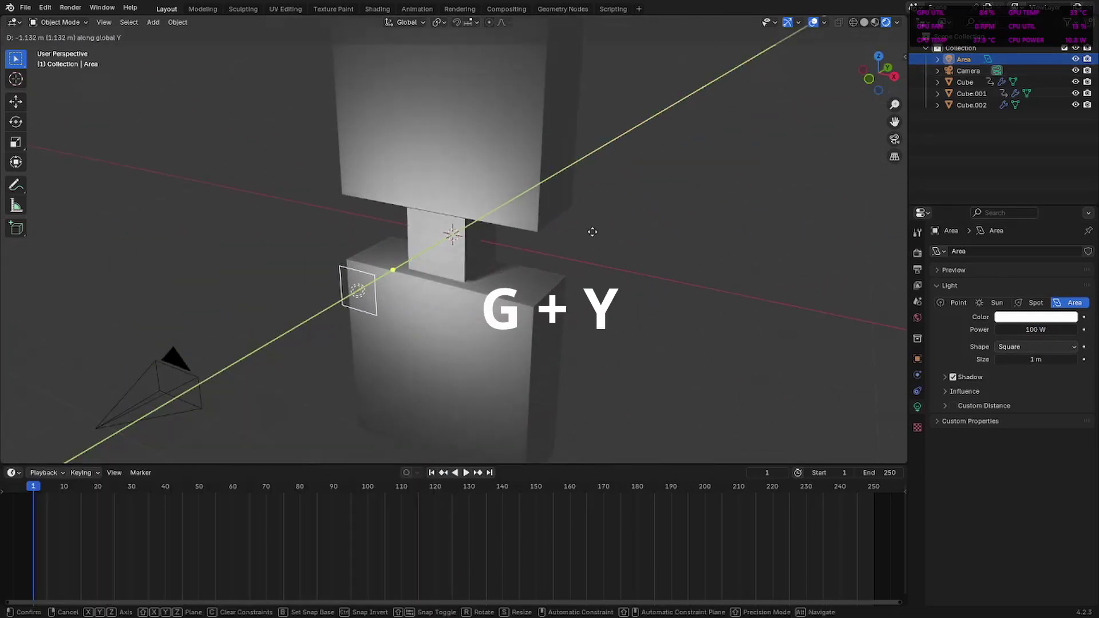
pyautogui.click(497, 257)
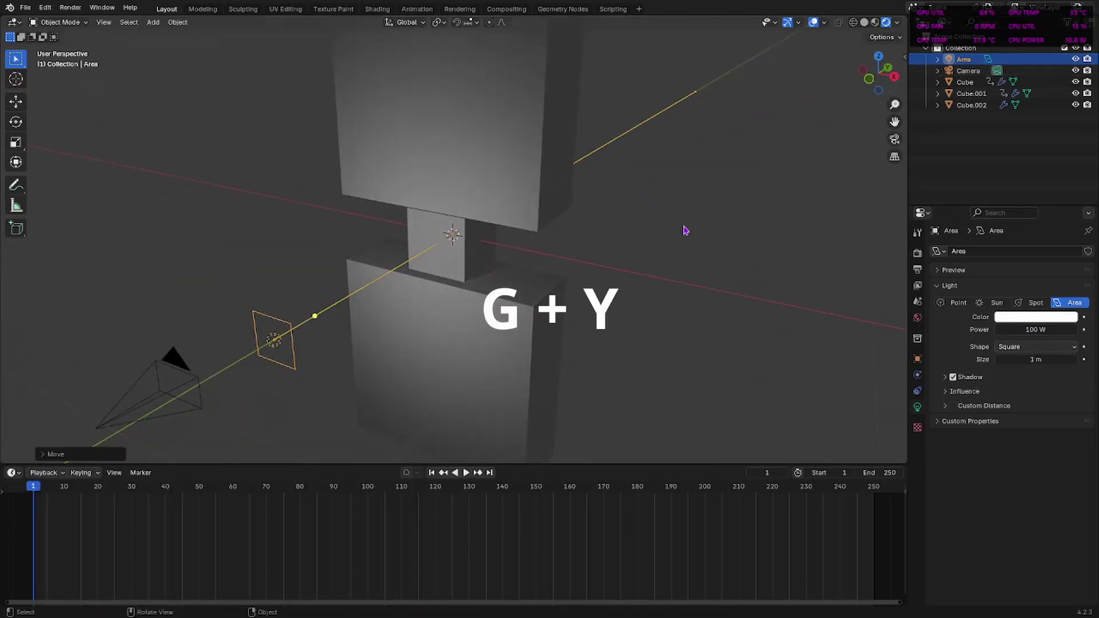
pyautogui.moveTo(878, 74); pyautogui.dragTo(886, 74)
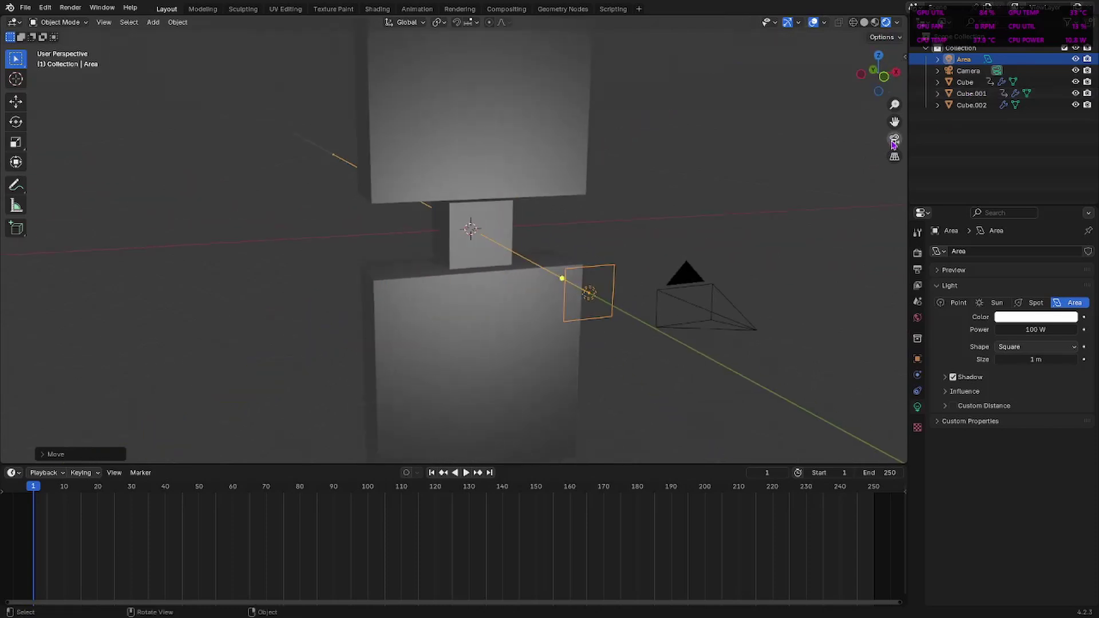
pyautogui.click(893, 140)
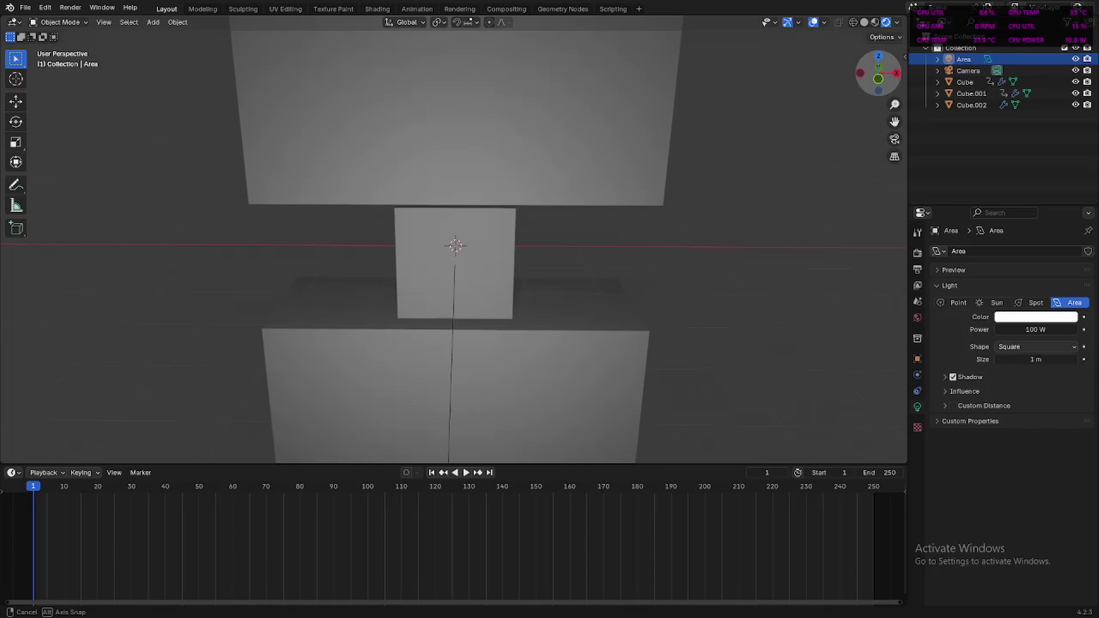
# Select the upper press block and switch to the Shading workspace to edit its material
pyautogui.moveTo(878, 78); pyautogui.dragTo(696, 180)
pyautogui.scroll(3, 693, 178)
pyautogui.click(663, 143)
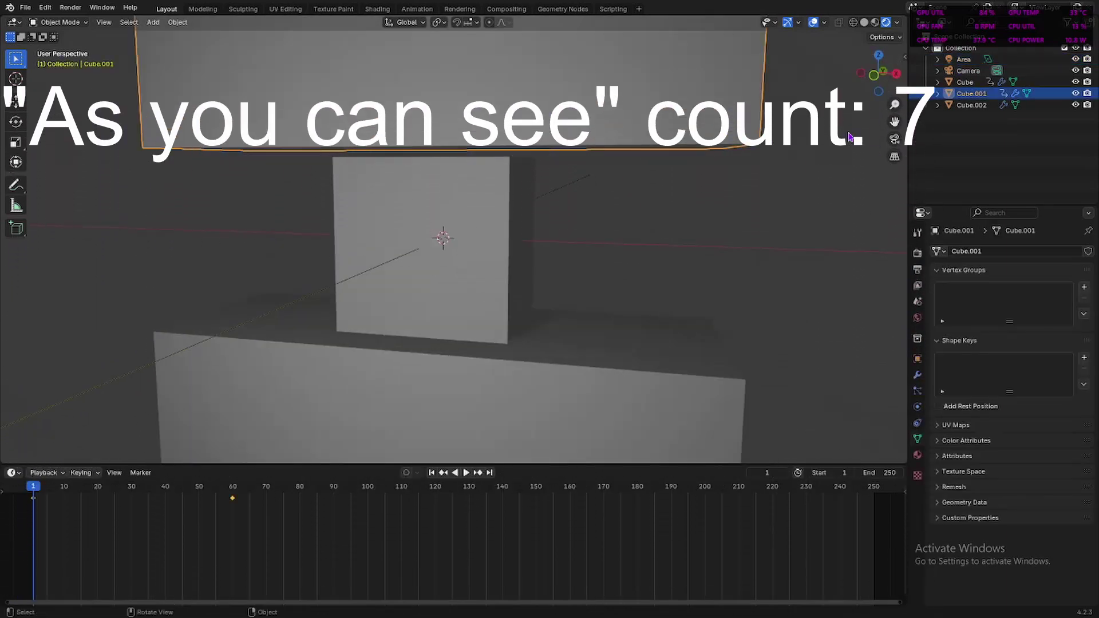
pyautogui.moveTo(894, 121); pyautogui.dragTo(864, 249)
pyautogui.scroll(-6, 655, 106)
pyautogui.scroll(3, 590, 83)
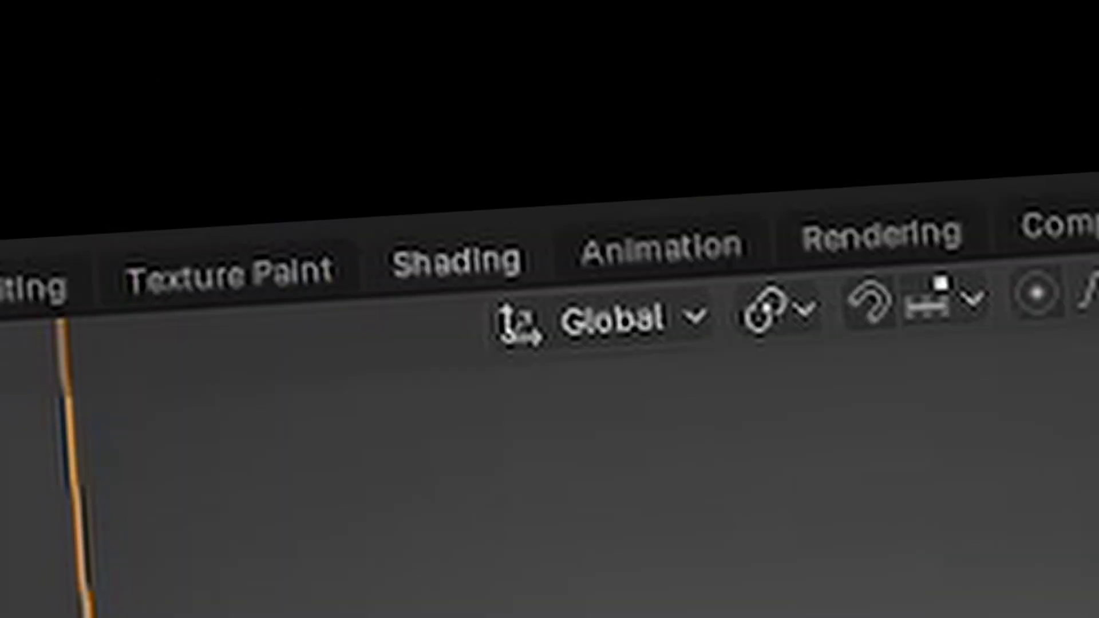
pyautogui.click(456, 263)
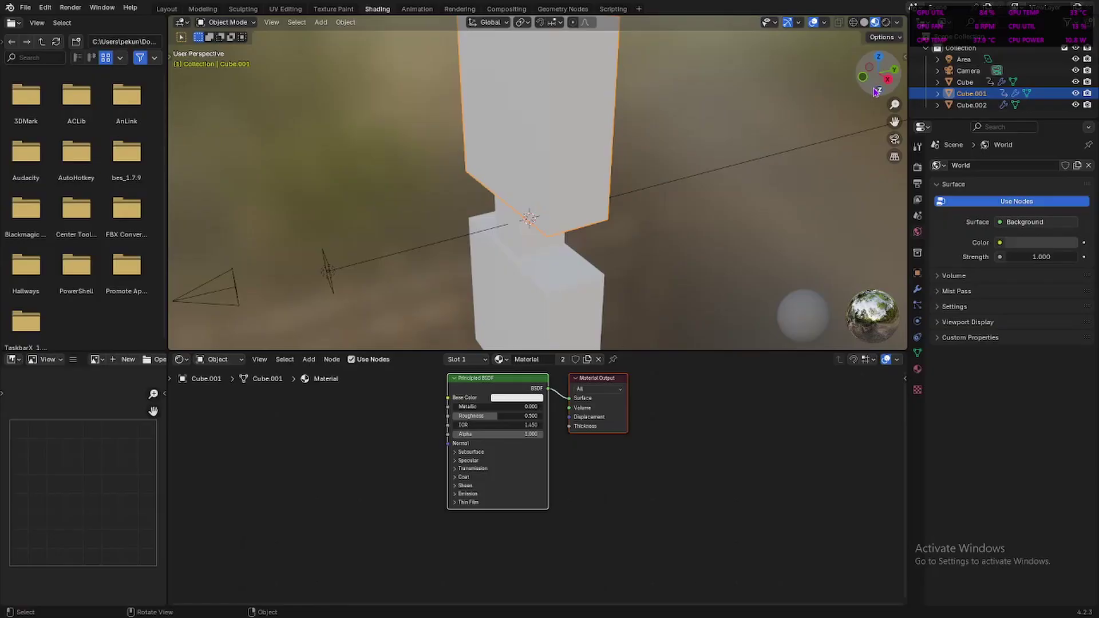
# Set the Metallic value of the upper press block's Principled BSDF to 1
pyautogui.scroll(4, 672, 333)
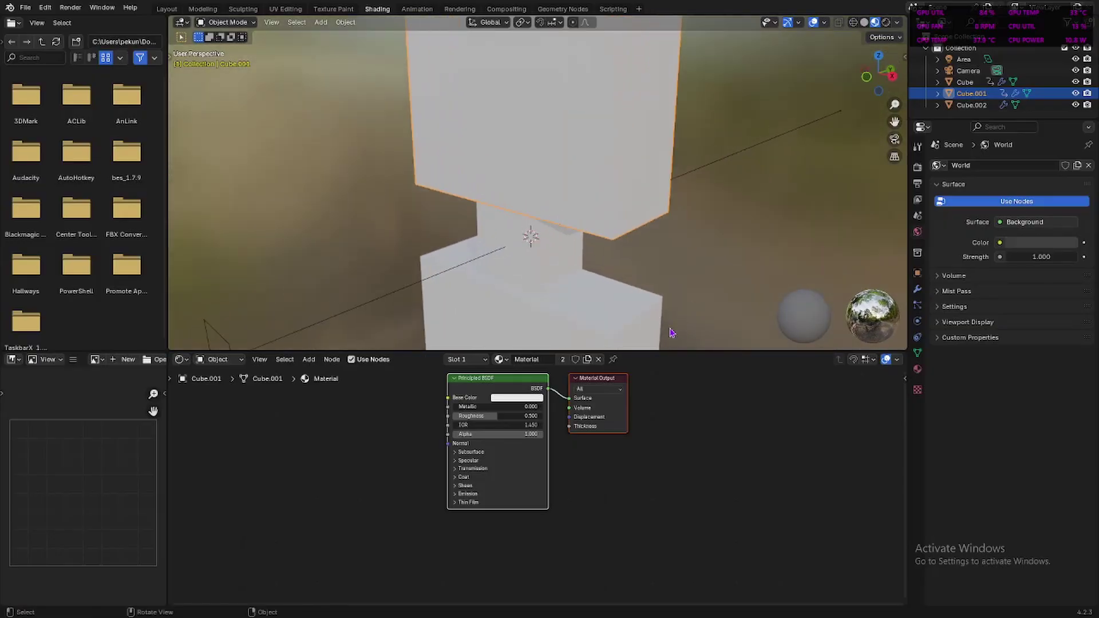
pyautogui.click(542, 485)
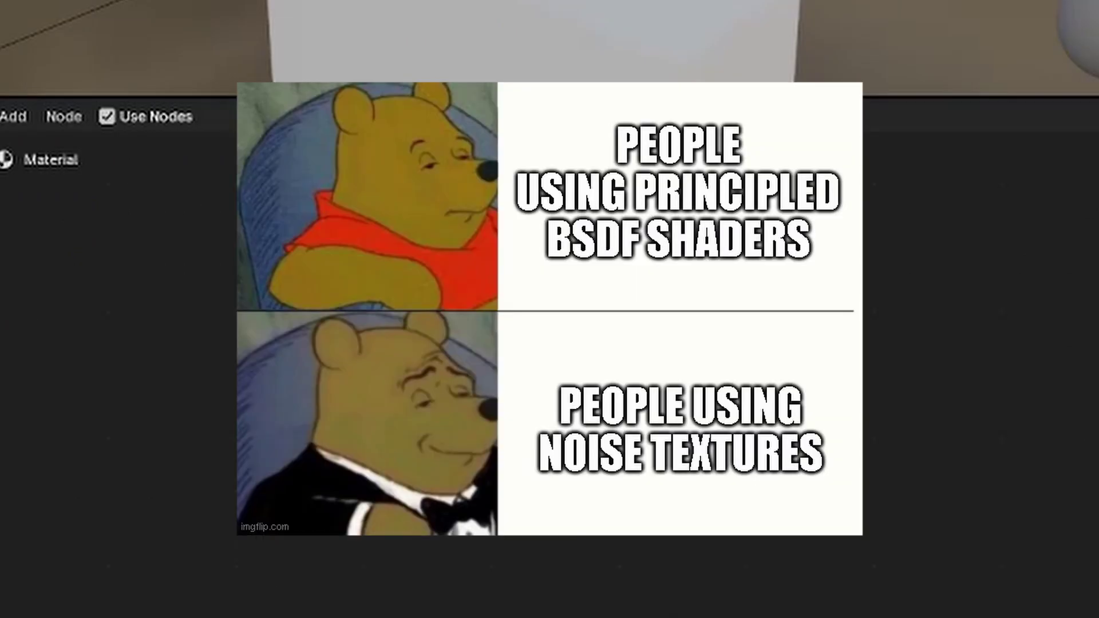
pyautogui.rightClick(977, 327)
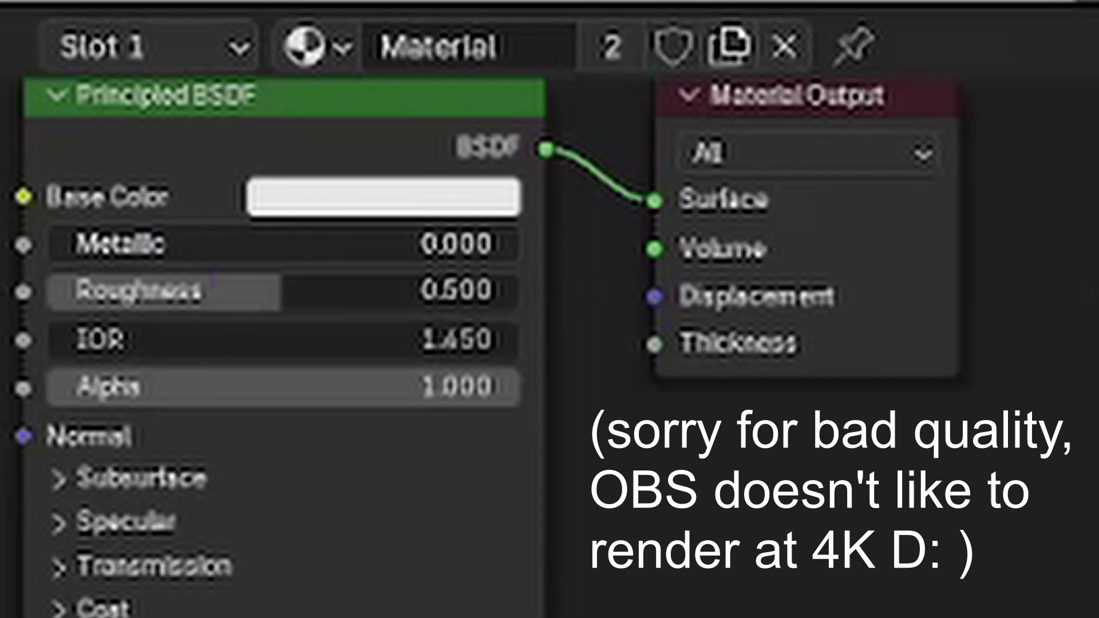
pyautogui.click(223, 246)
pyautogui.write('1')
pyautogui.press('Return')
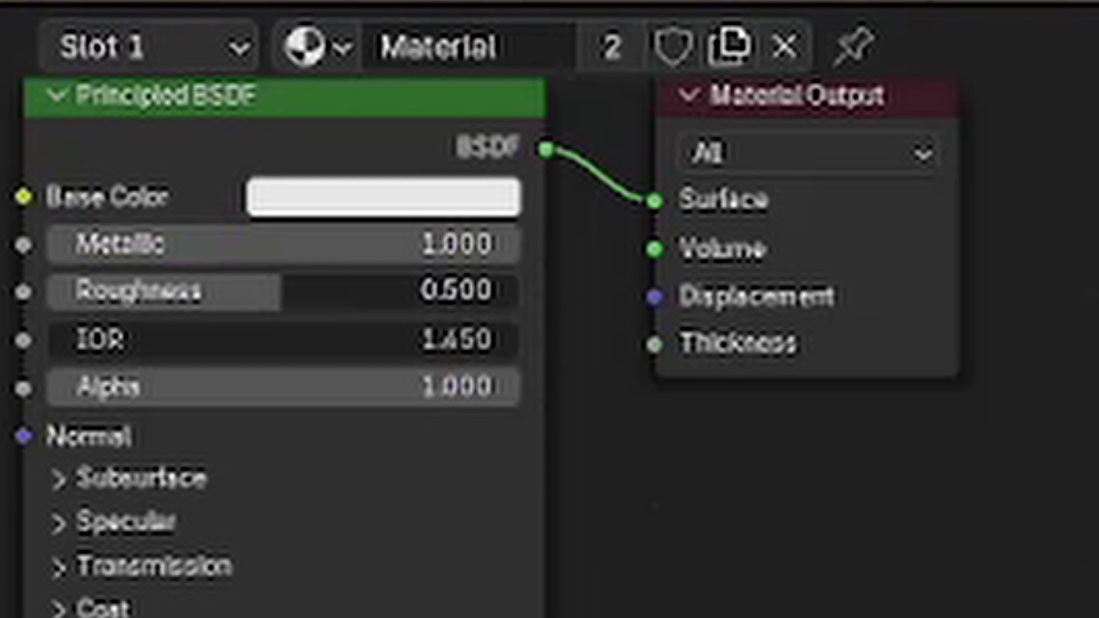
# Set the Roughness of the press material's Principled BSDF to 0.25
pyautogui.click(281, 295)
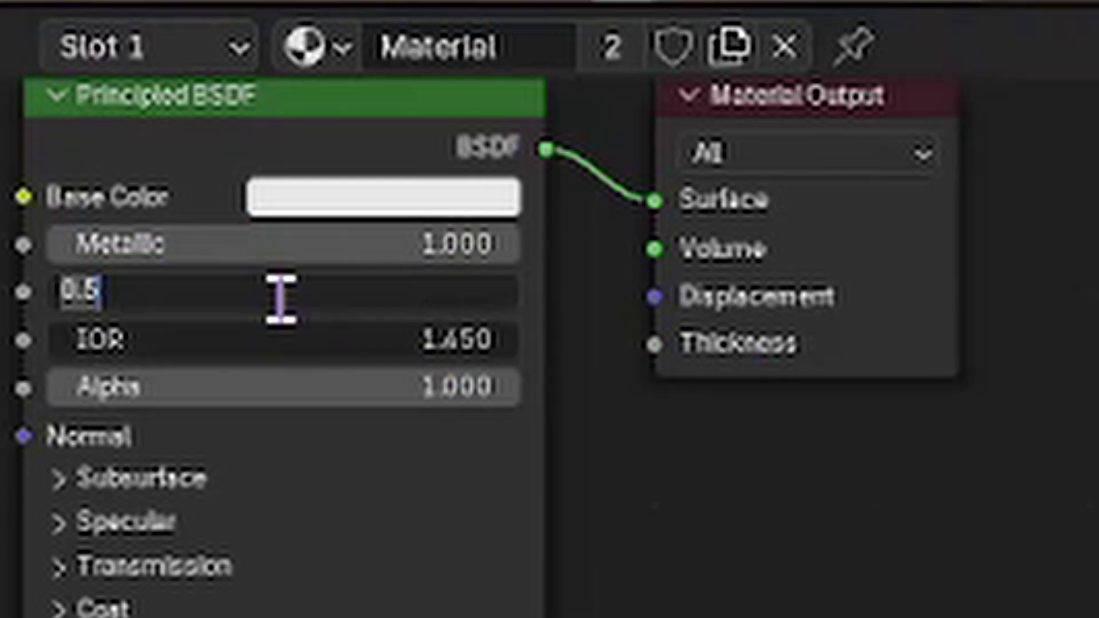
pyautogui.press('BackSpace')
pyautogui.write('.25')
pyautogui.press('Return')
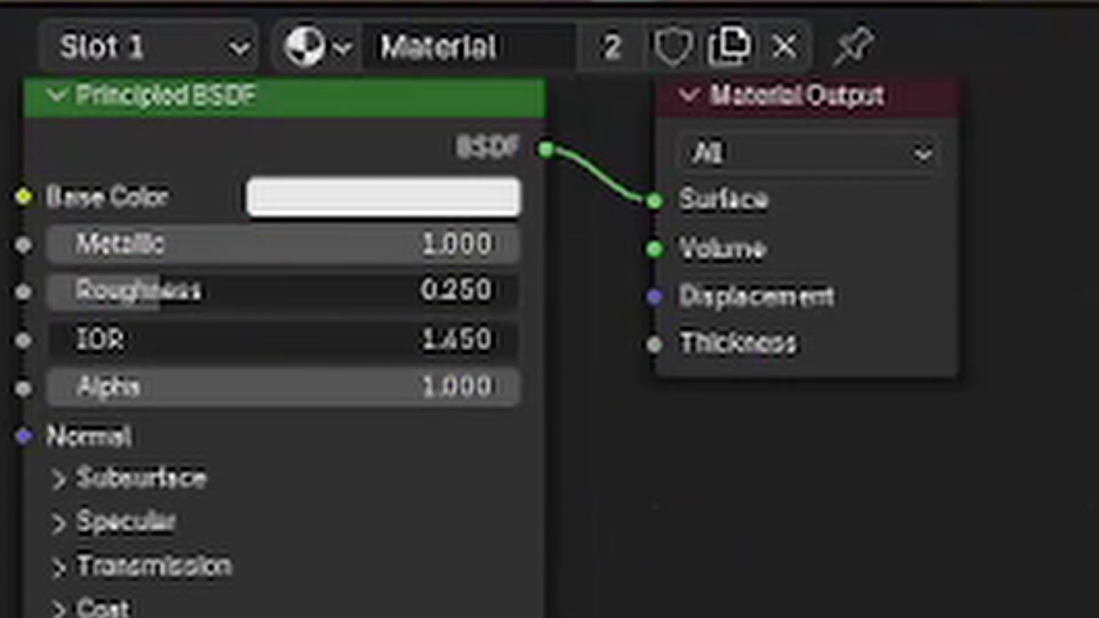
# Return to the Layout workspace and examine the metallic press blocks in the rendered camera view
pyautogui.moveTo(492, 229); pyautogui.dragTo(515, 131, button='middle')
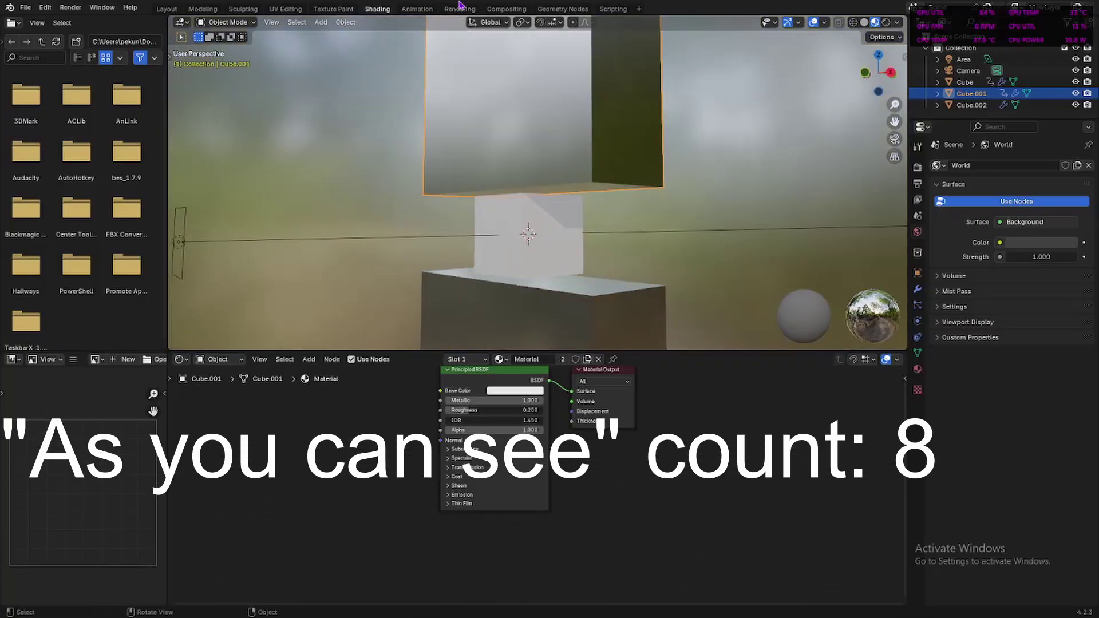
pyautogui.click(182, 8)
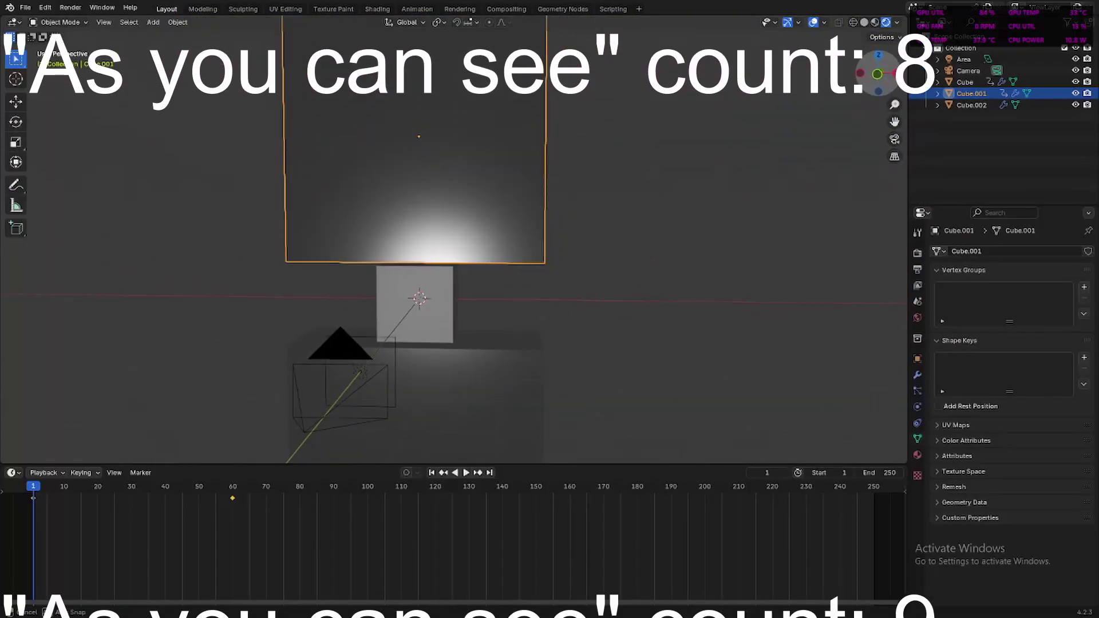
pyautogui.click(894, 139)
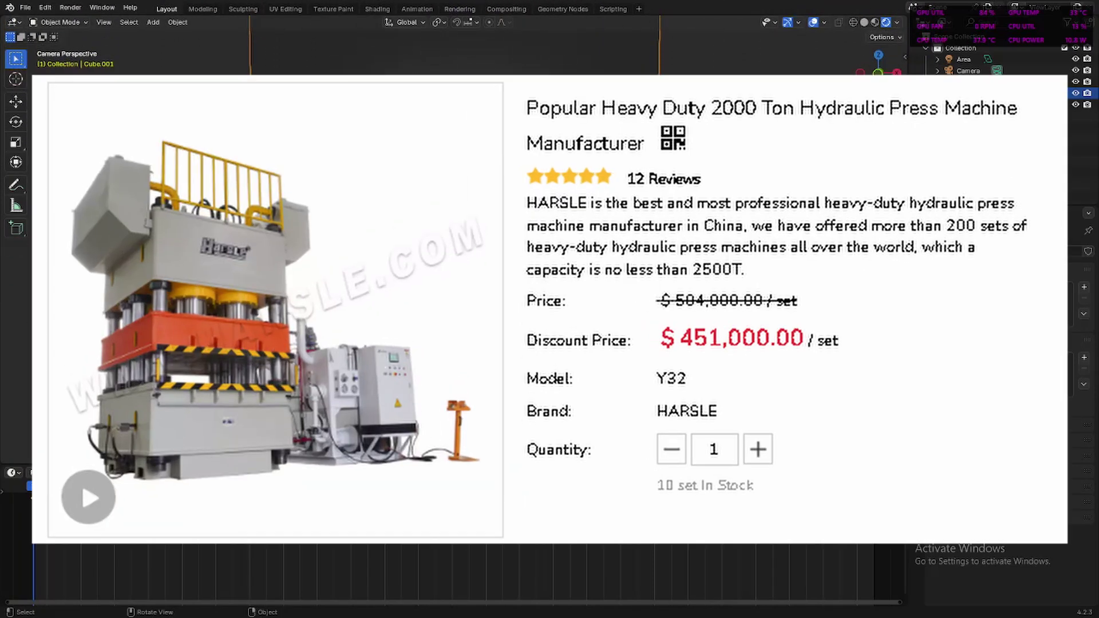
pyautogui.moveTo(880, 77); pyautogui.dragTo(694, 169)
pyautogui.click(893, 140)
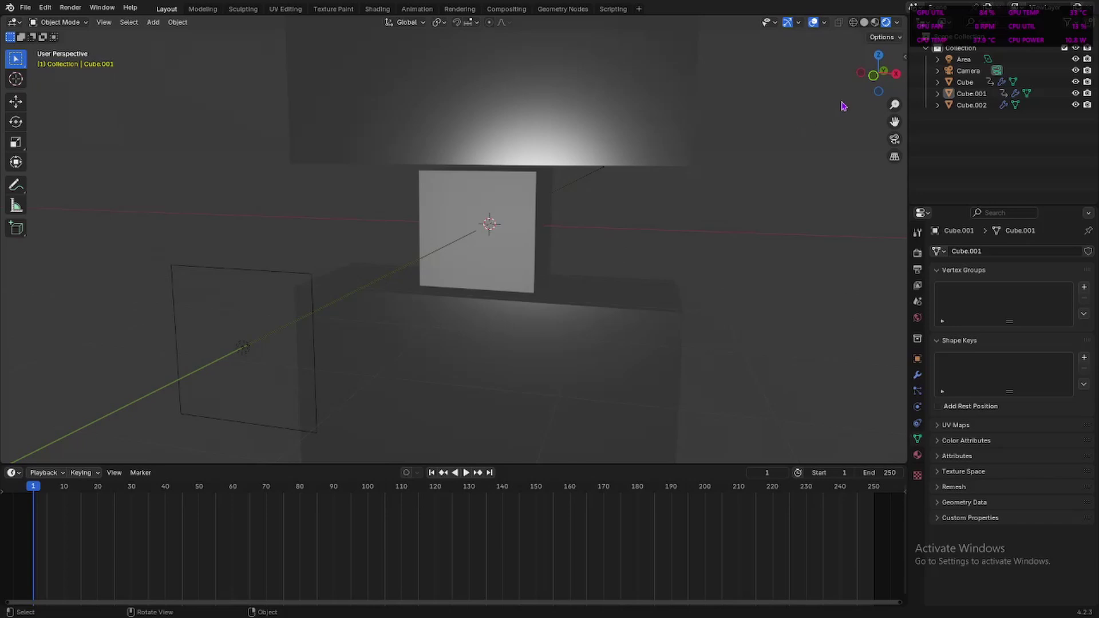
# Select the soft body cube between the press blocks and show the scene statistics in the viewport
pyautogui.moveTo(894, 121); pyautogui.dragTo(876, 152)
pyautogui.moveTo(880, 58)
pyautogui.mouseDown()
pyautogui.moveTo(890, 56)
pyautogui.moveTo(867, 52)
pyautogui.moveTo(880, 66)
pyautogui.mouseUp()
pyautogui.click(484, 276)
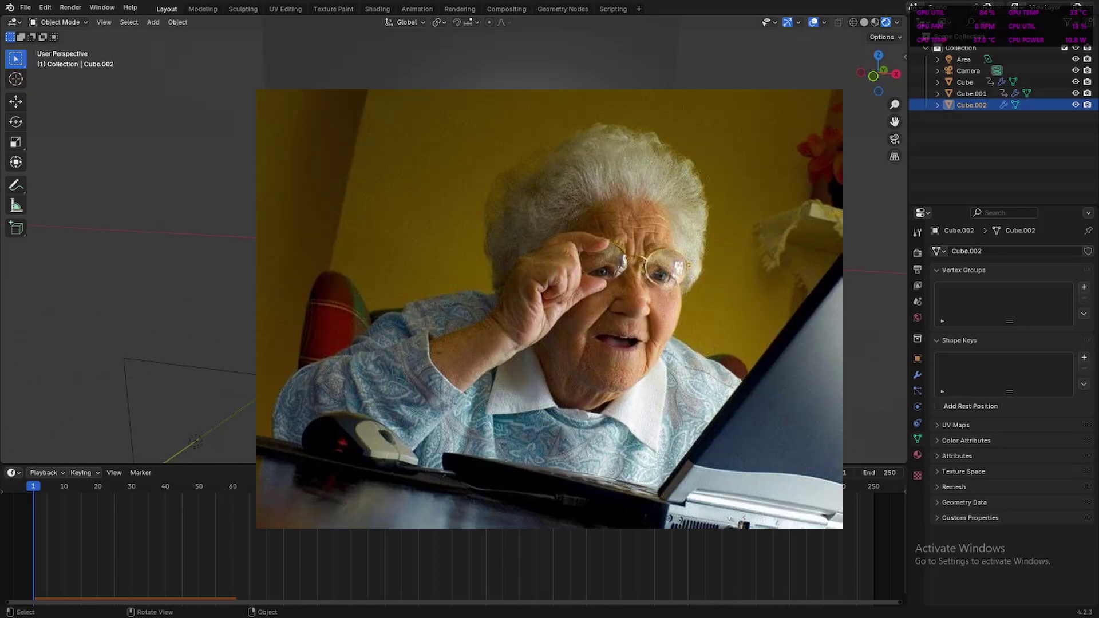
pyautogui.click(698, 189)
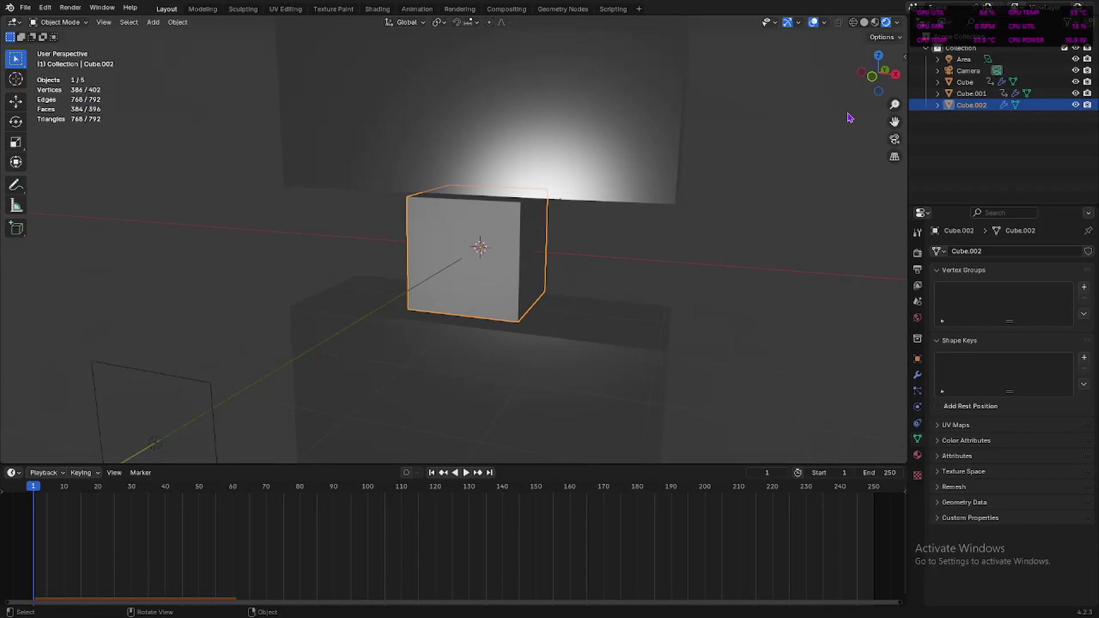
# Bring up the render settings, render a test image of frame 1 from the camera, and close the result
pyautogui.click(918, 407)
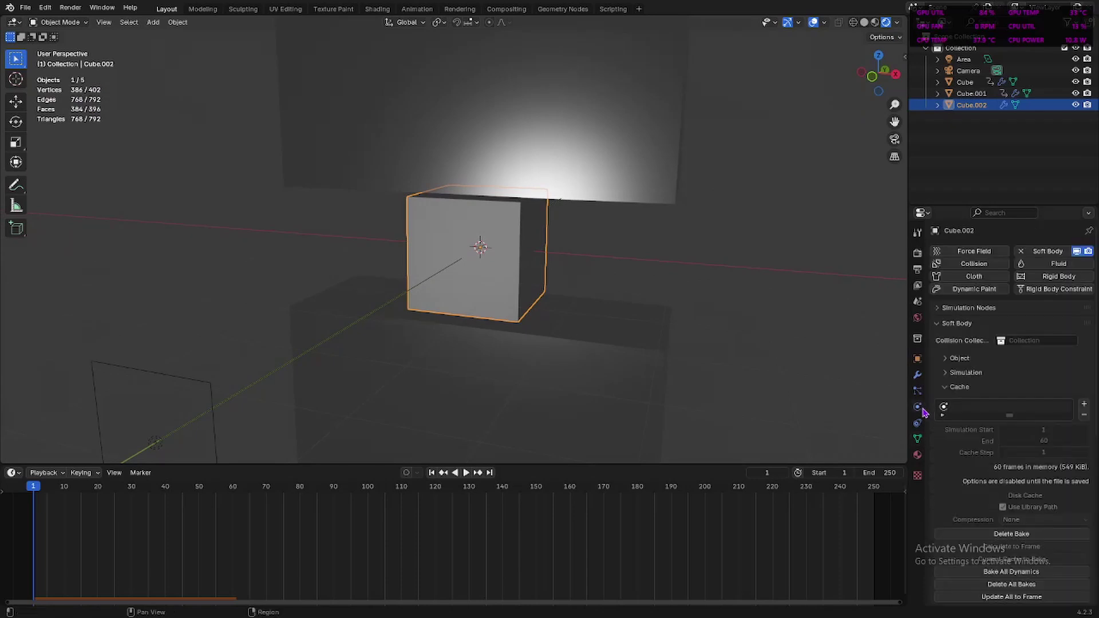
pyautogui.click(916, 253)
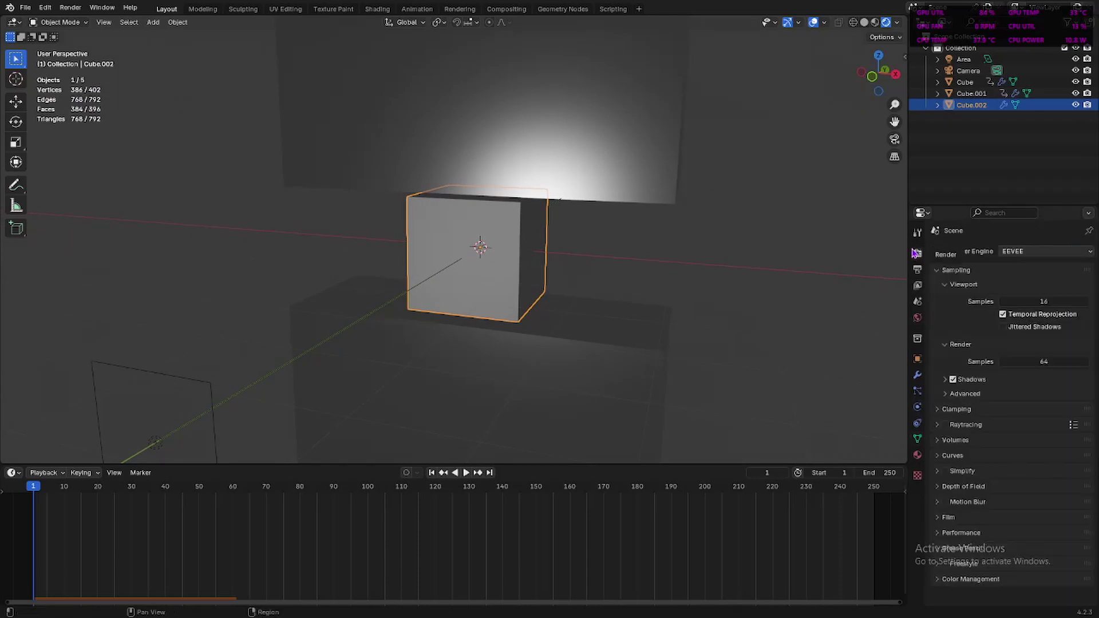
pyautogui.moveTo(878, 75)
pyautogui.mouseDown()
pyautogui.moveTo(862, 75)
pyautogui.moveTo(884, 81)
pyautogui.mouseUp()
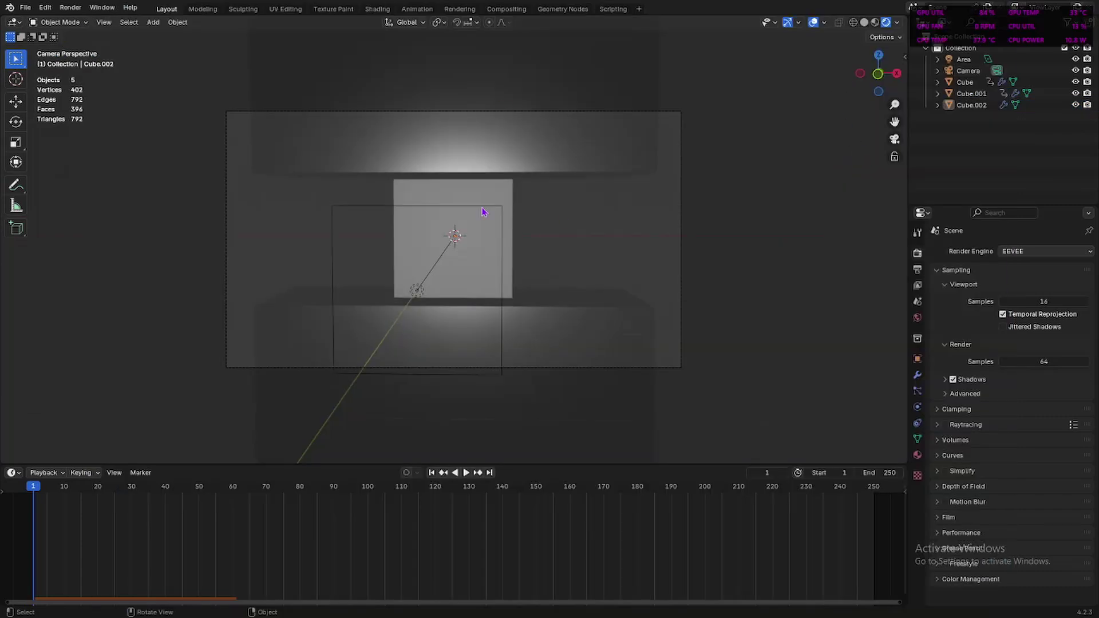
pyautogui.click(70, 7)
pyautogui.click(91, 21)
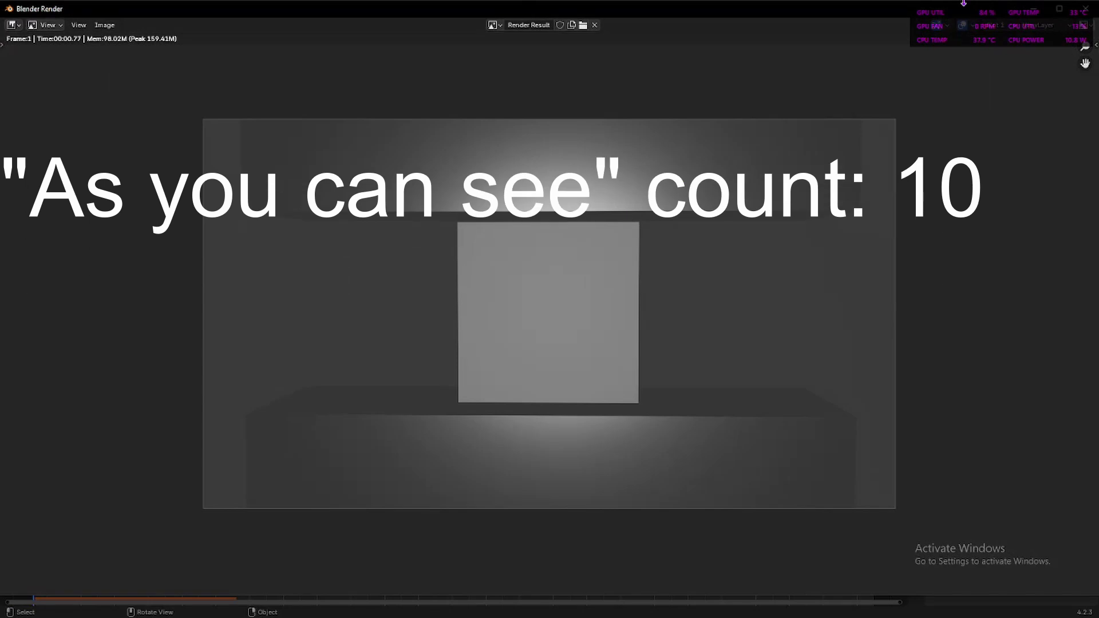
pyautogui.click(1085, 9)
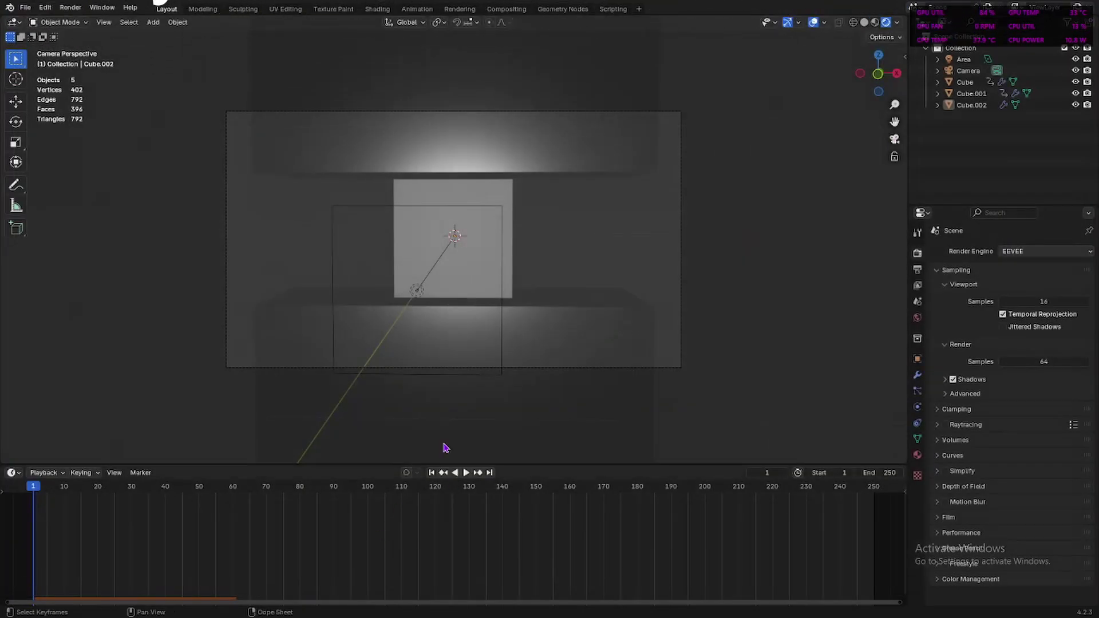
# Play the press animation through the camera to check the crushing motion, and return to frame 1
pyautogui.press('space')
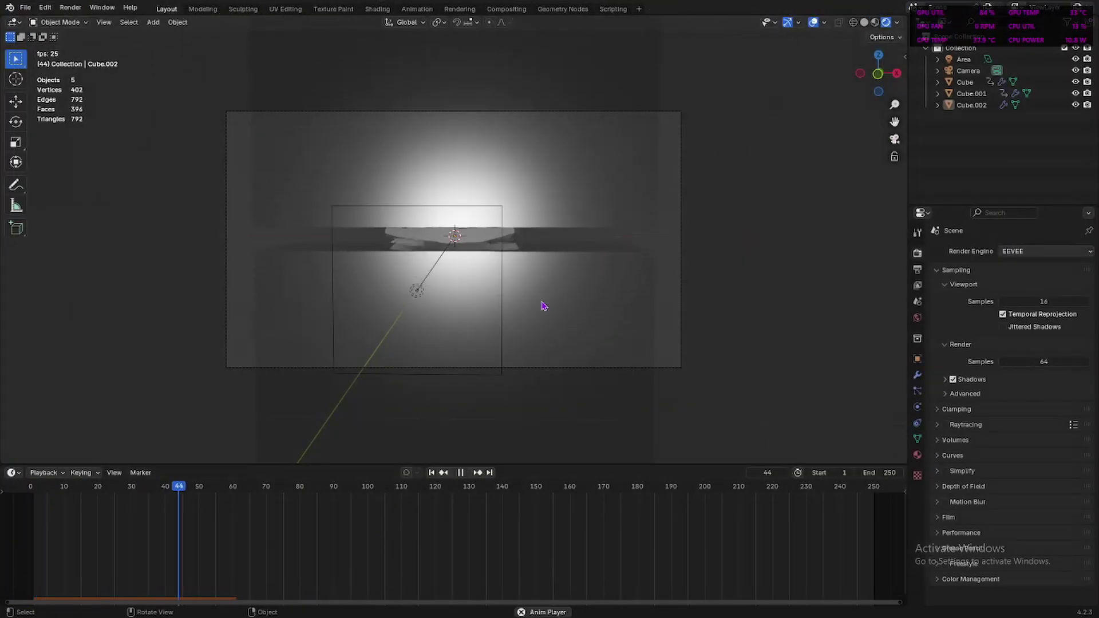
pyautogui.press('Escape')
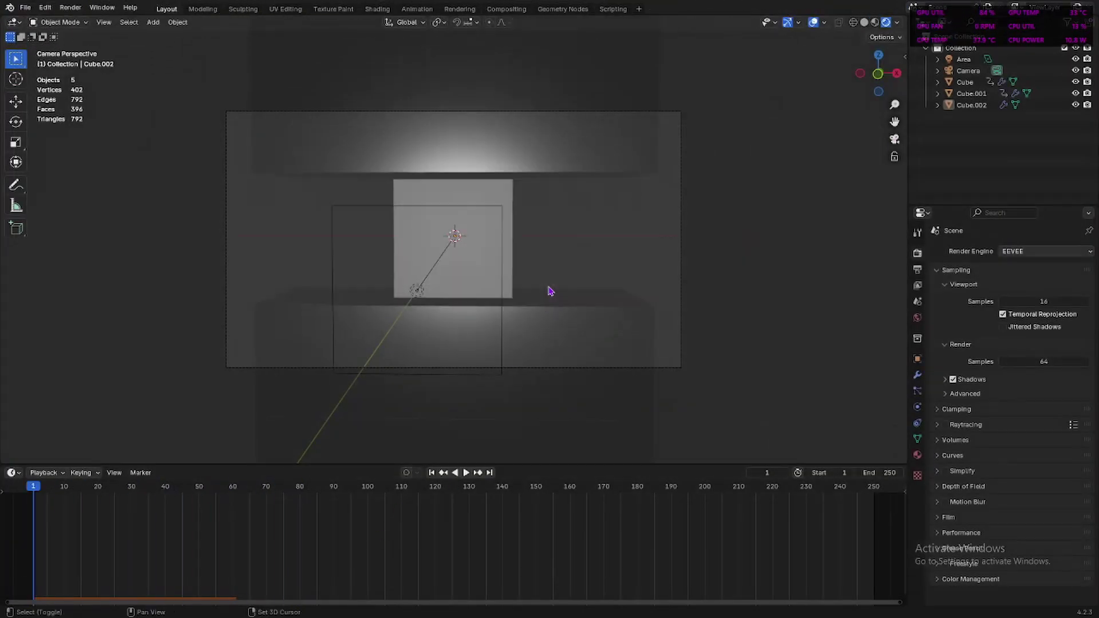
# Set the soft body cube's cache end to frame 120 and bake the simulation again
pyautogui.click(918, 268)
pyautogui.click(917, 255)
pyautogui.click(917, 406)
pyautogui.click(479, 257)
pyautogui.scroll(-1, 1030, 453)
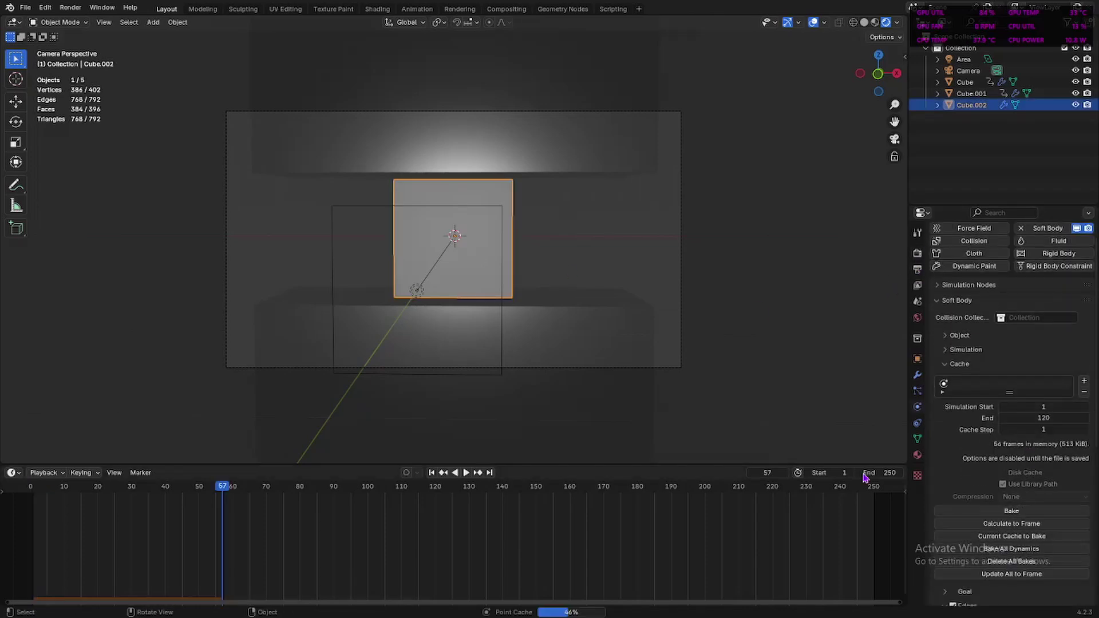